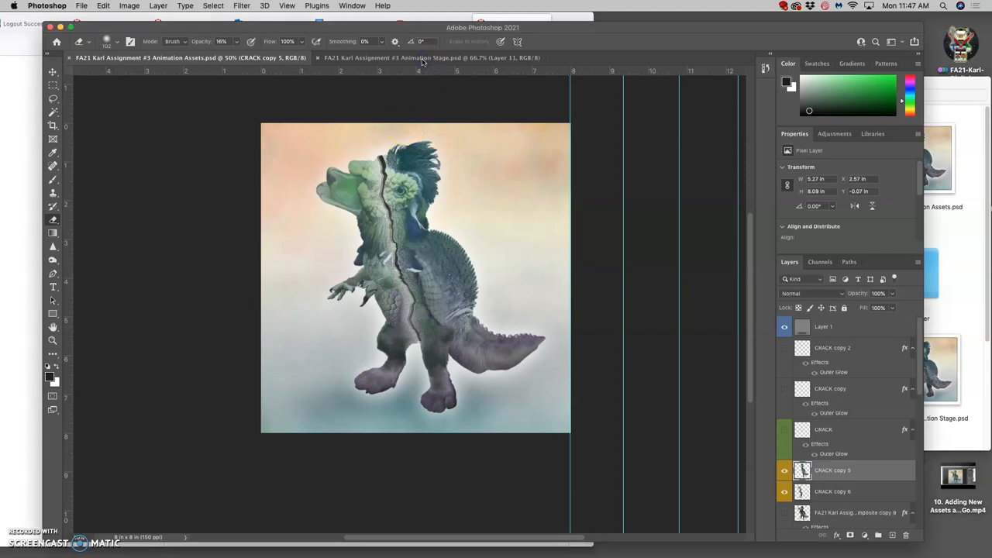
Check Layer 11 in the Animation Stage document, then bring the Canvas storyboard page forward.
left_click(422, 58)
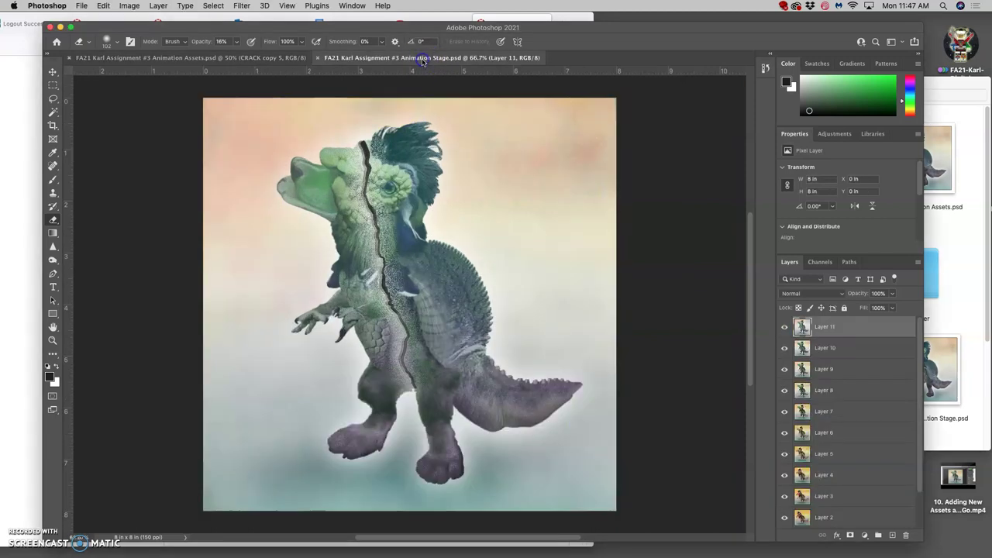
left_click(784, 329)
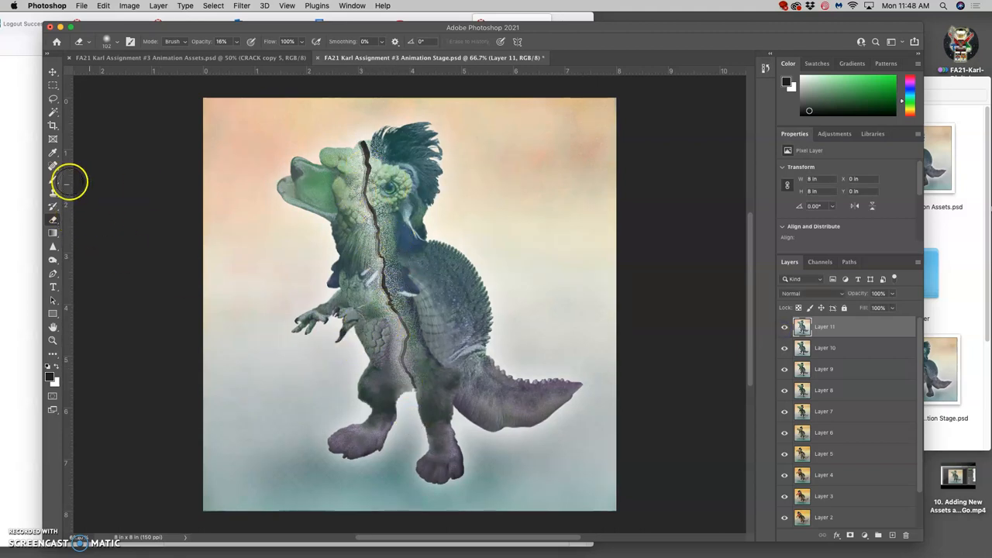
left_click(23, 183)
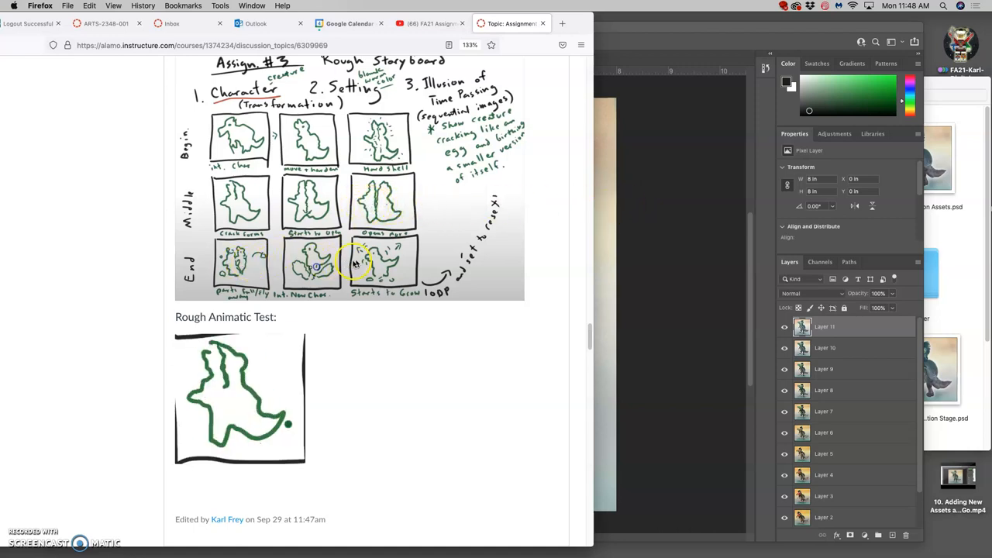
Return to the Photoshop documents after reviewing the rough animatic.
left_click(622, 224)
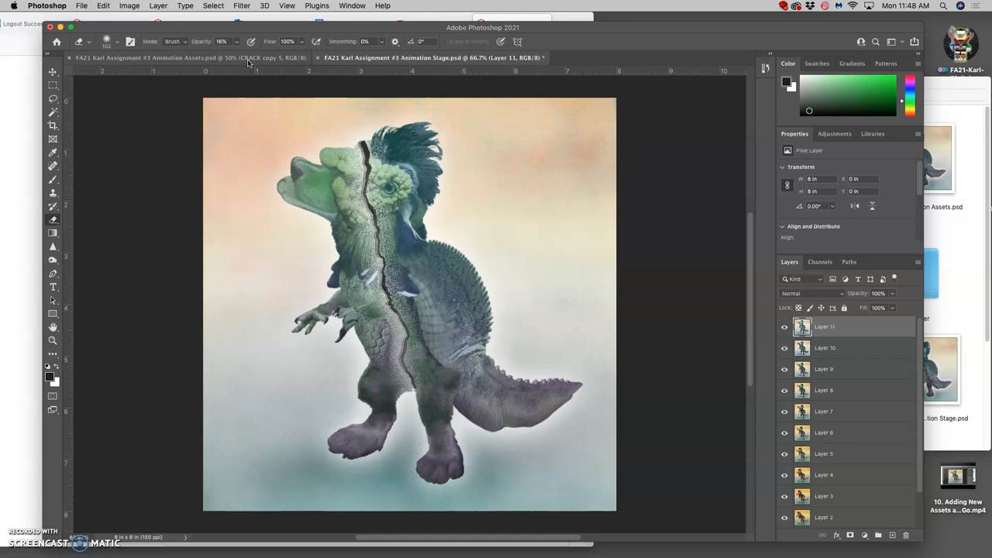
Settle on the Animation Assets document and check the CRACK copy 5 and 6 creature halves.
left_click(248, 59)
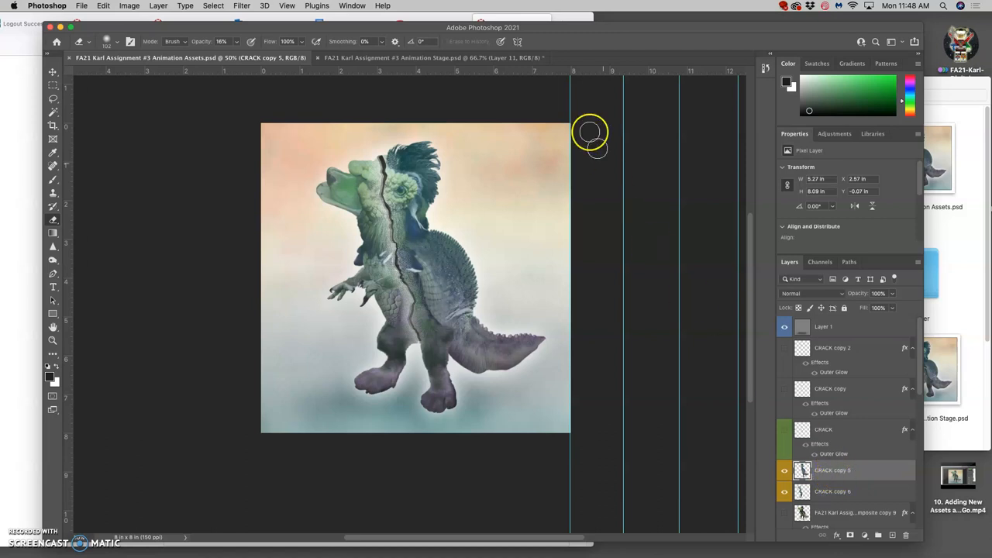
left_click(473, 59)
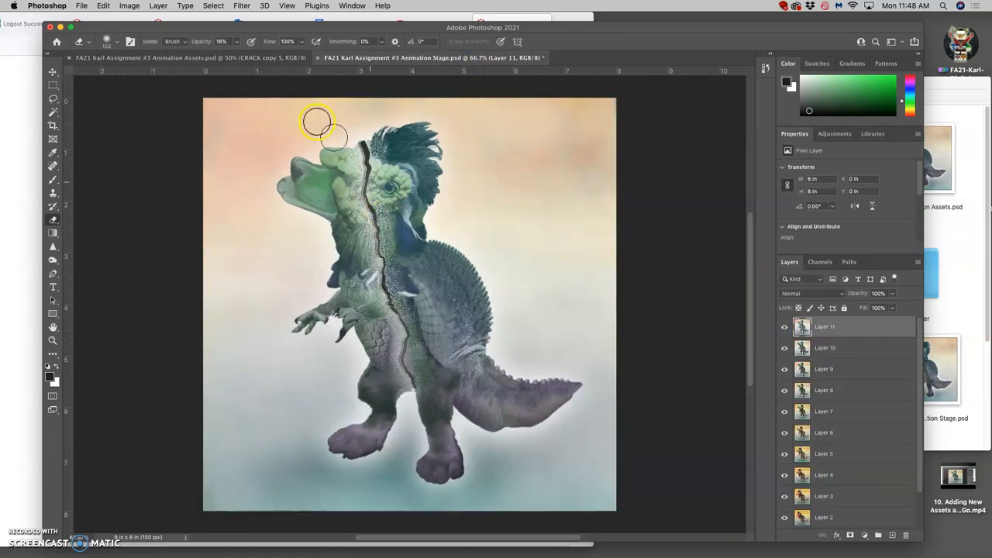
left_click(240, 58)
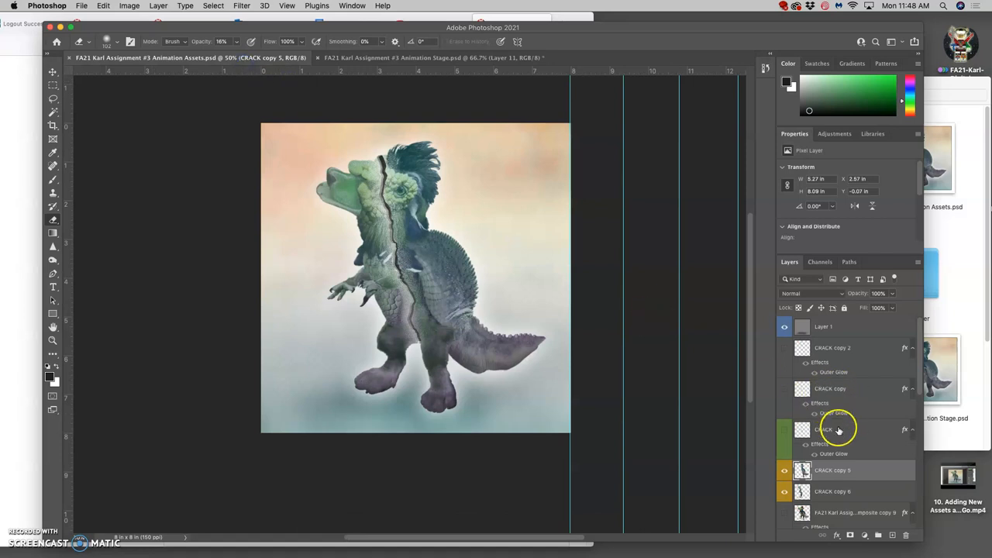
scroll(841, 434, "down", 2)
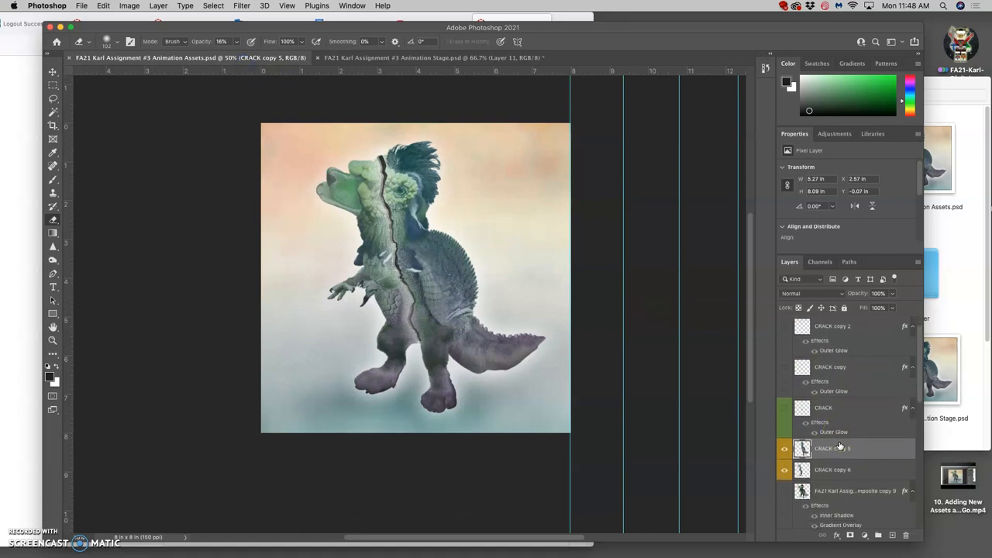
left_click(784, 450)
left_click(784, 468)
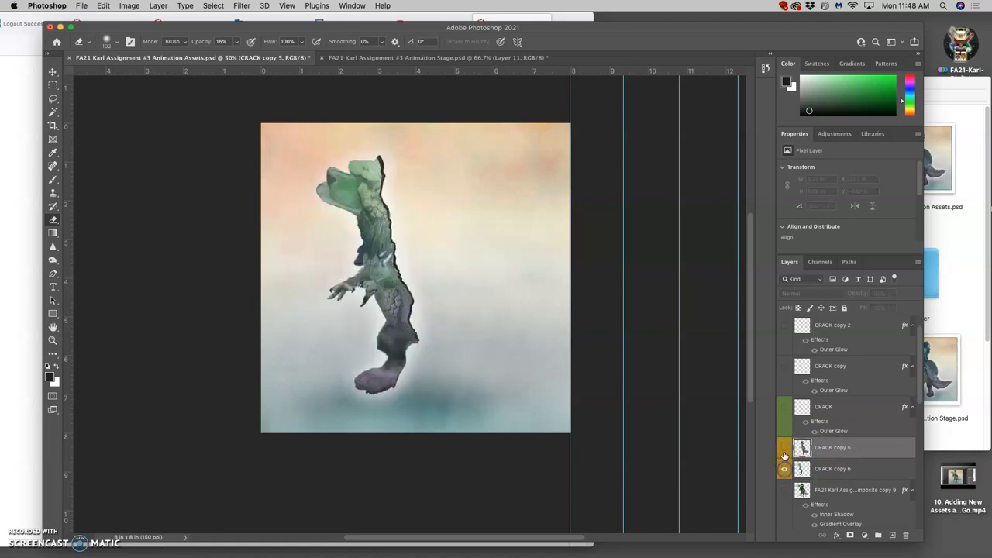
Duplicate CRACK copy 5 and 6 into CRACK copy 8 and 7 and hide the originals.
left_click(784, 447)
left_click(823, 448)
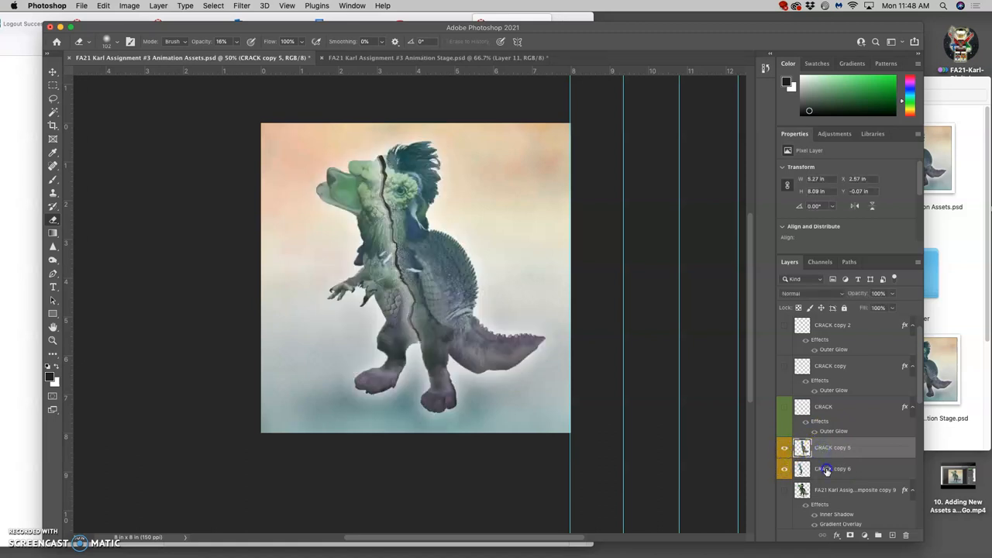
left_click(826, 469, "shift")
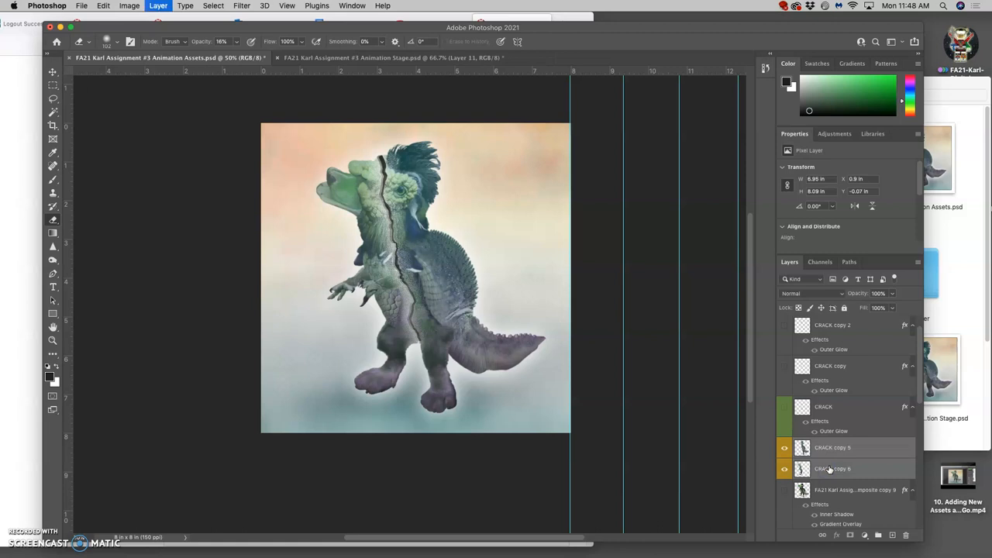
key("super+j")
left_click(785, 510)
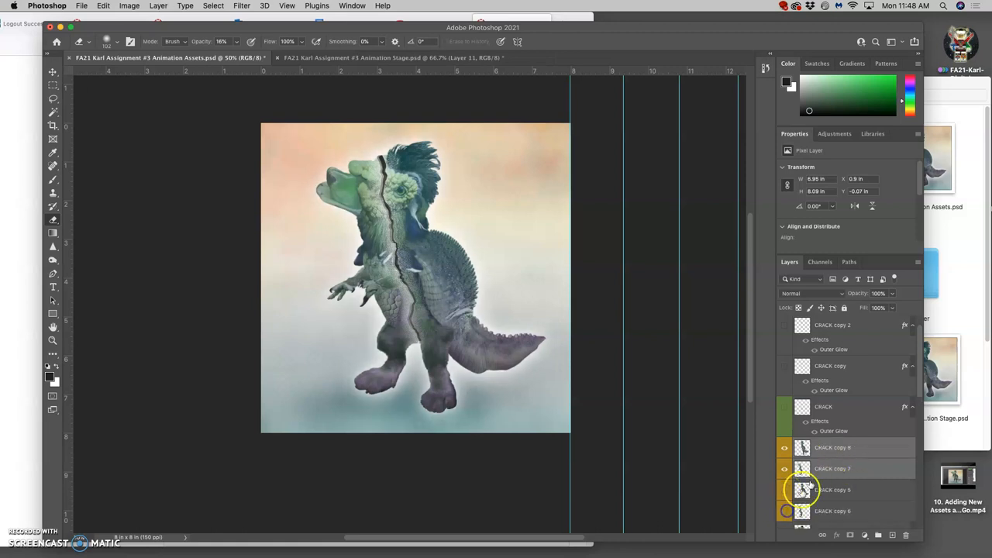
Compare CRACK copy 8 and CRACK copy 7 by hiding and reshowing copy 8.
left_click(831, 448)
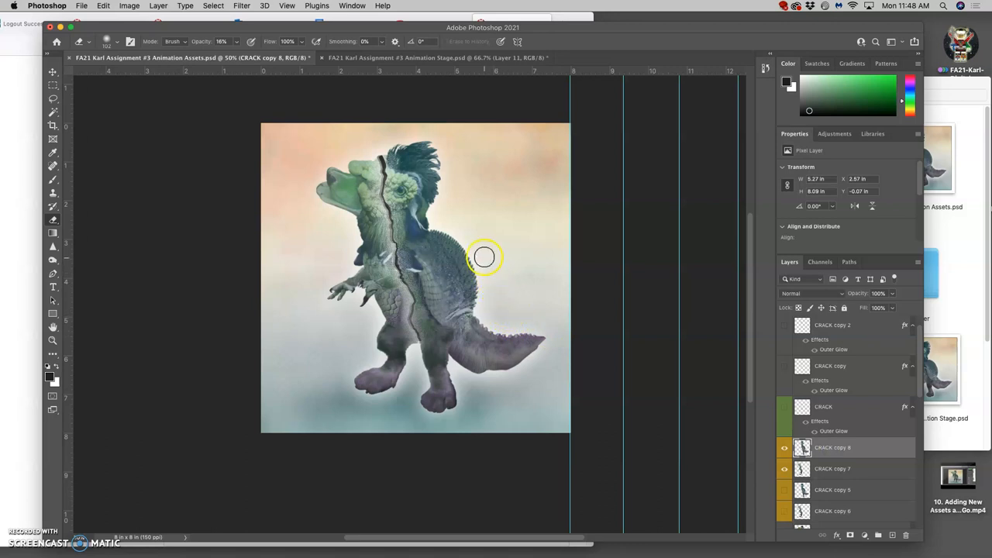
left_click(785, 448)
left_click(823, 468)
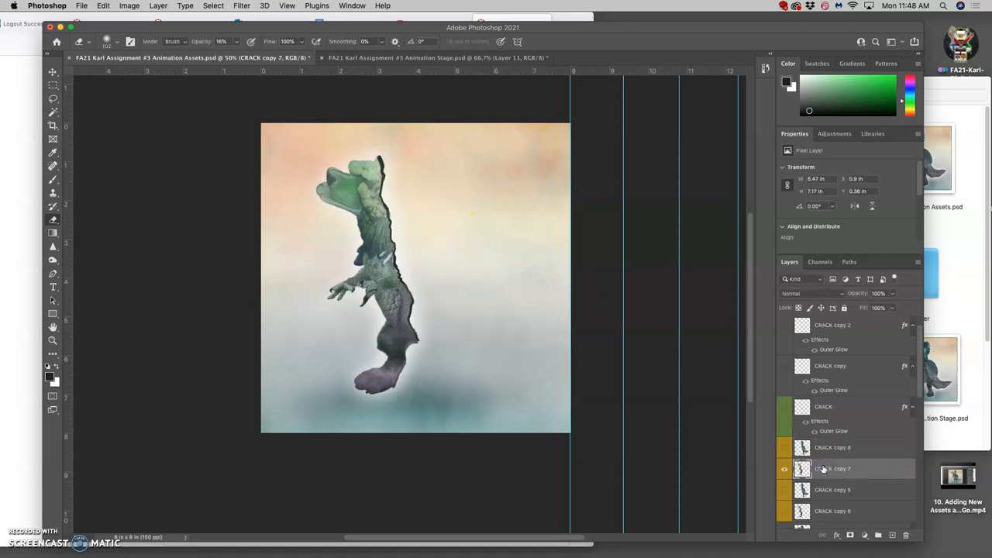
left_click(785, 448)
Try a Magic Wand selection of the background around the creature on CRACK copy 8, then discard it.
left_click(823, 450)
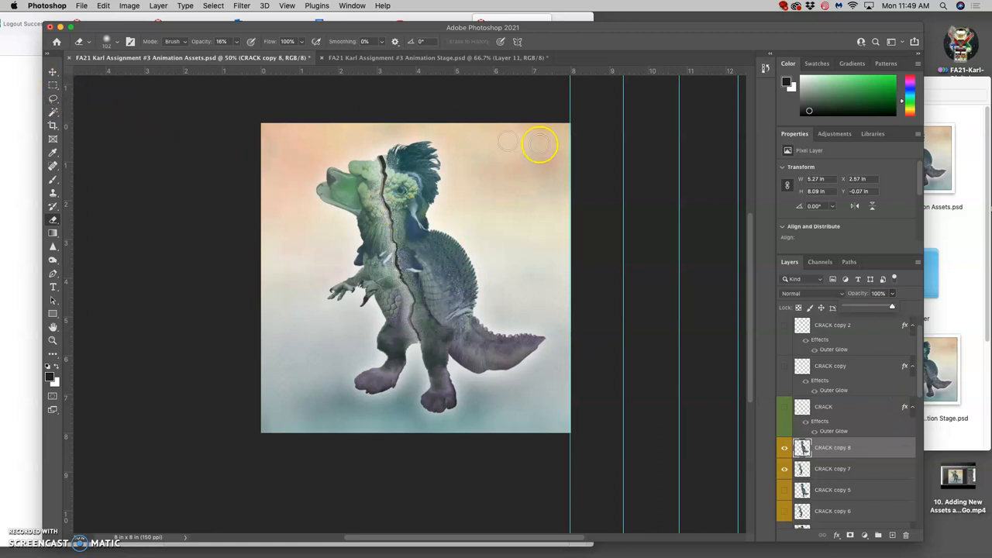
left_click(53, 113)
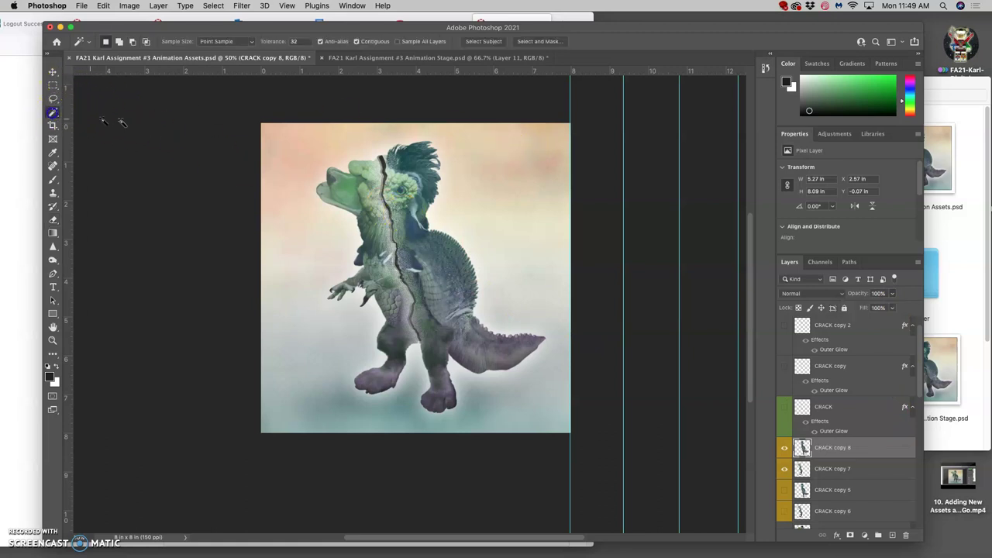
left_click(514, 151)
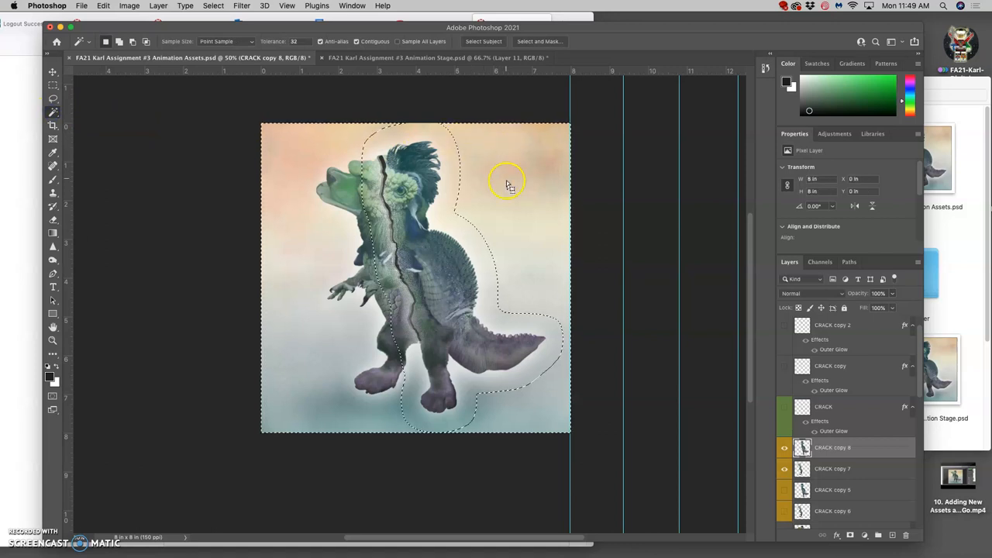
left_click(816, 418)
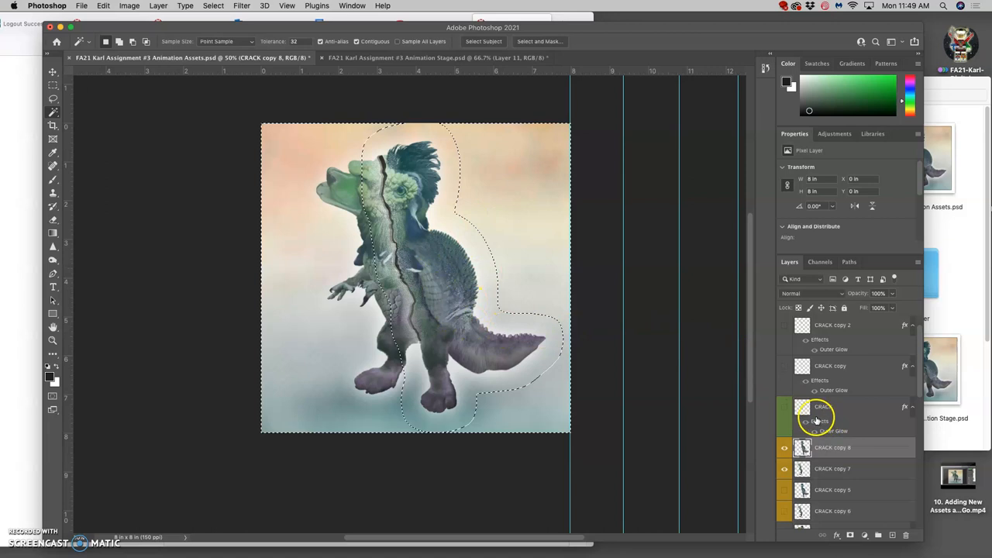
key("cmd+d")
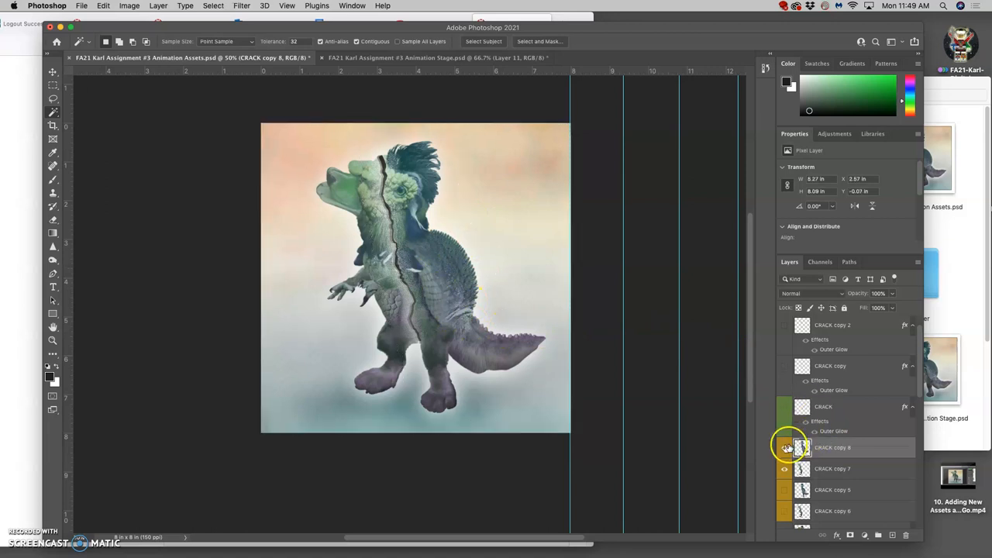
Fade CRACK copy 8 to 48% opacity and lasso a narrow strip along the crack.
left_click(891, 293)
left_click_drag(891, 307, 868, 308)
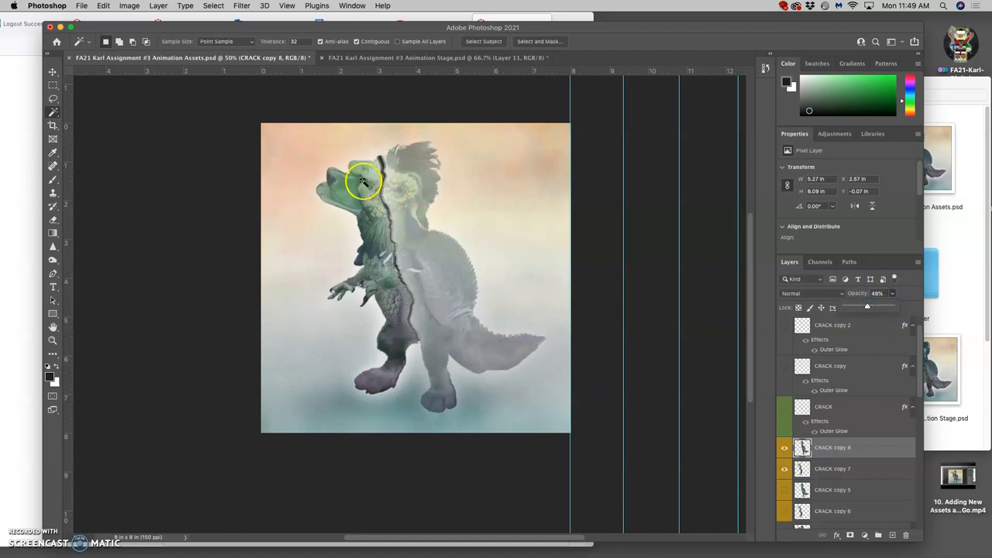
left_click(54, 99)
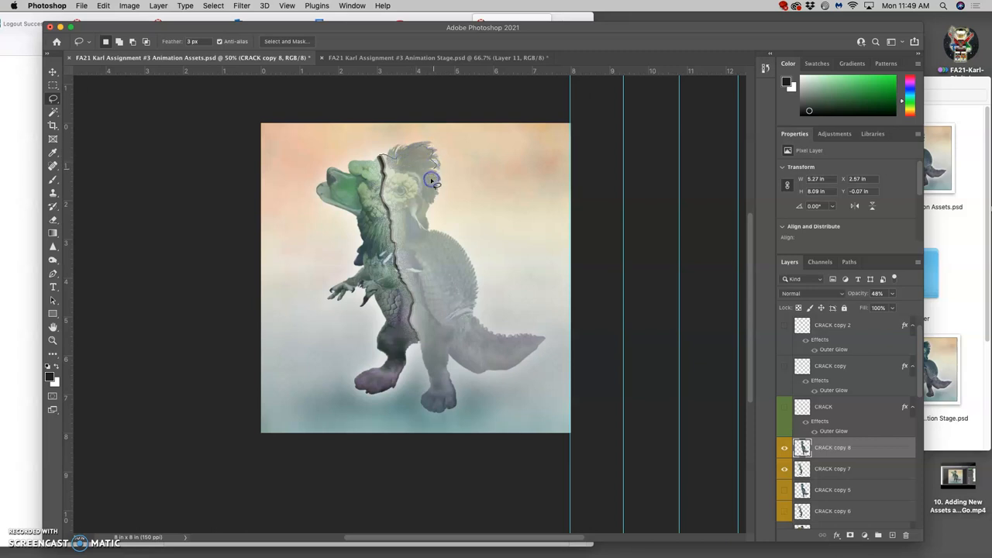
left_click(382, 159)
left_click(388, 159)
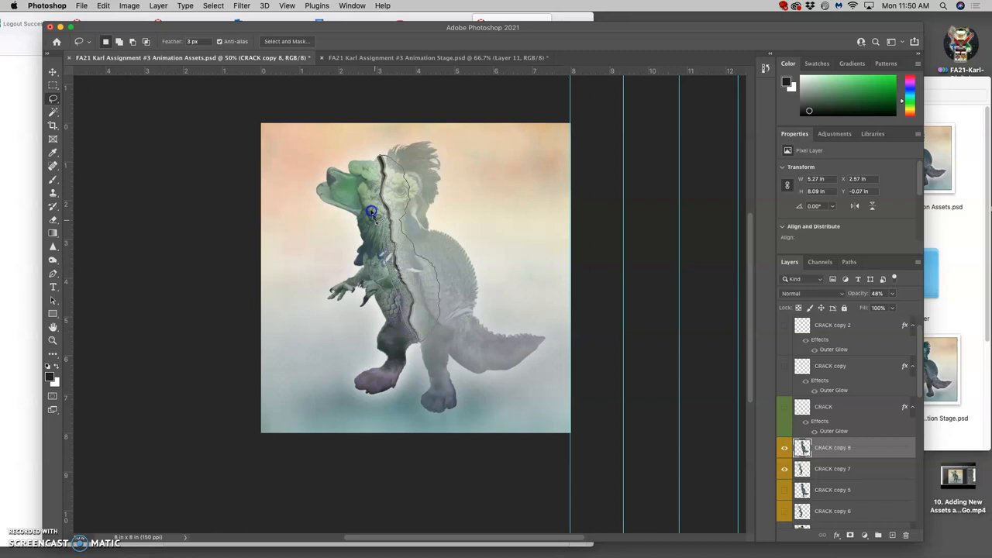
left_click_drag(377, 159, 372, 160)
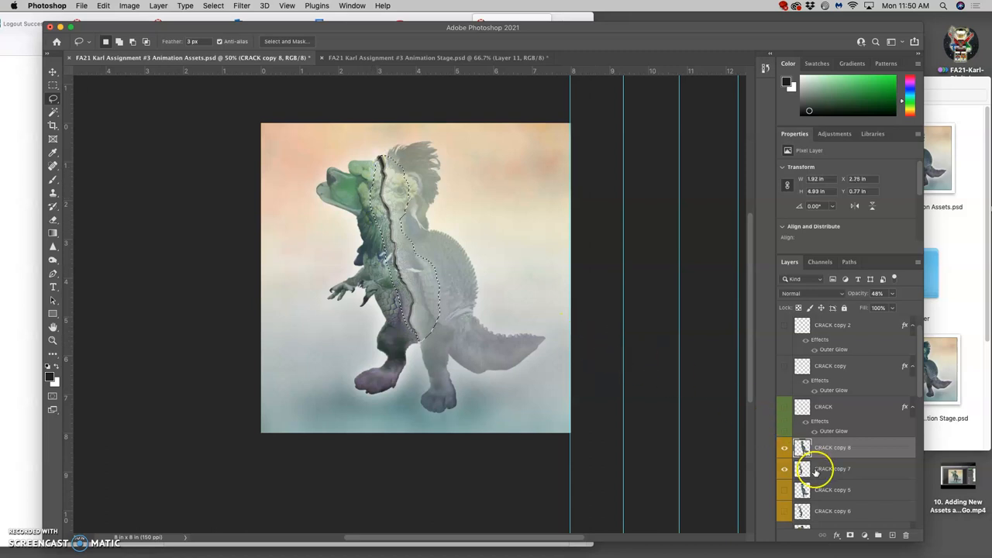
Add a new Layer 2 above CRACK copy 5 with a gradient overlay style.
left_click(833, 490)
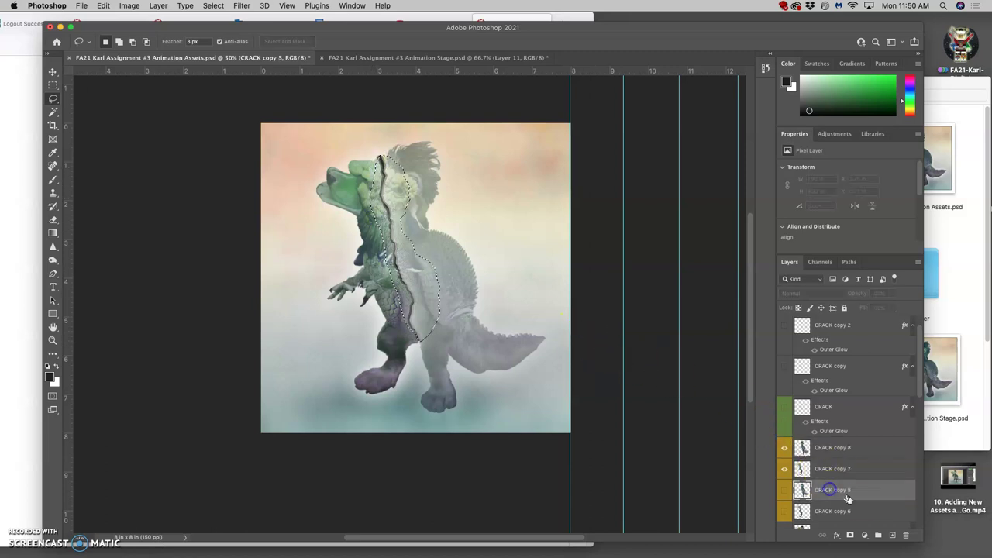
left_click(892, 535)
left_click(784, 450)
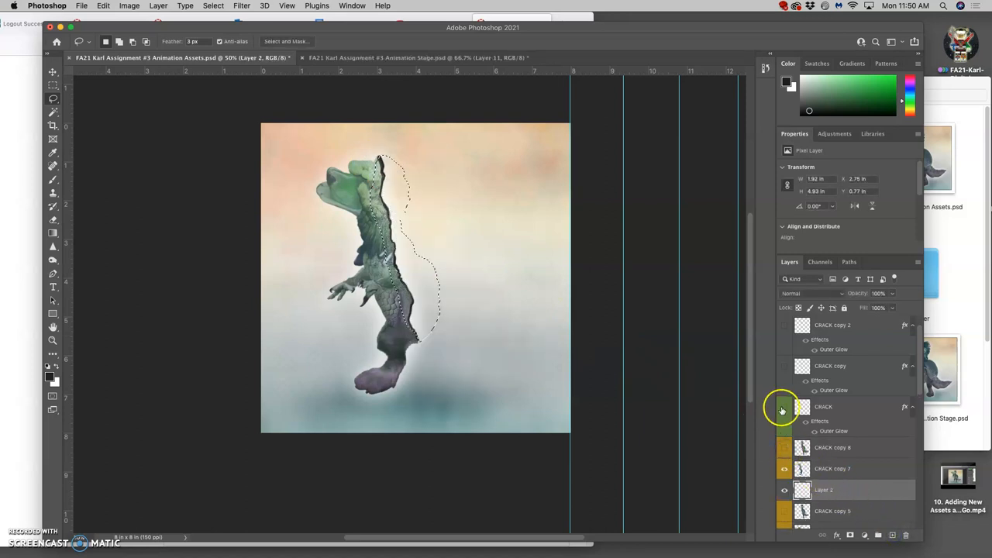
double_click(853, 498)
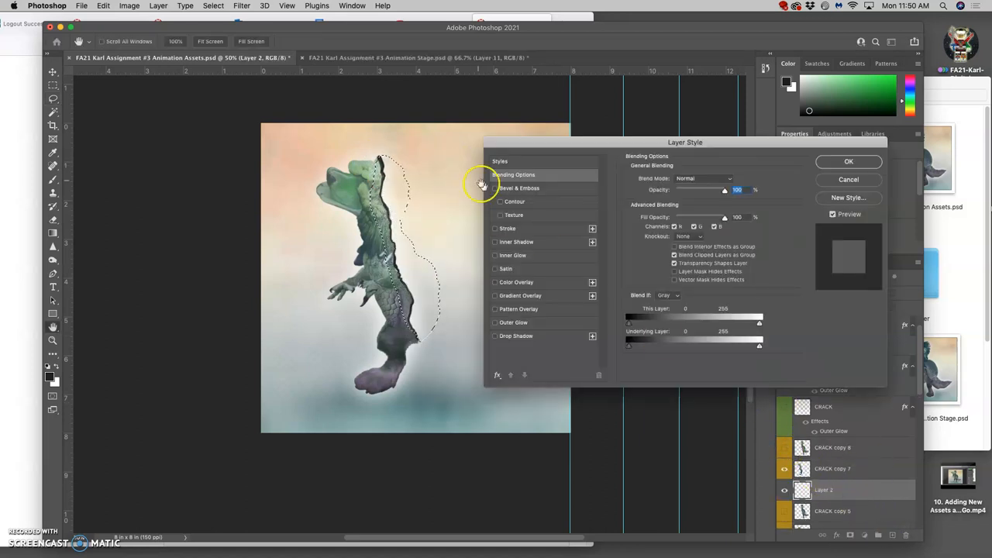
left_click(495, 295)
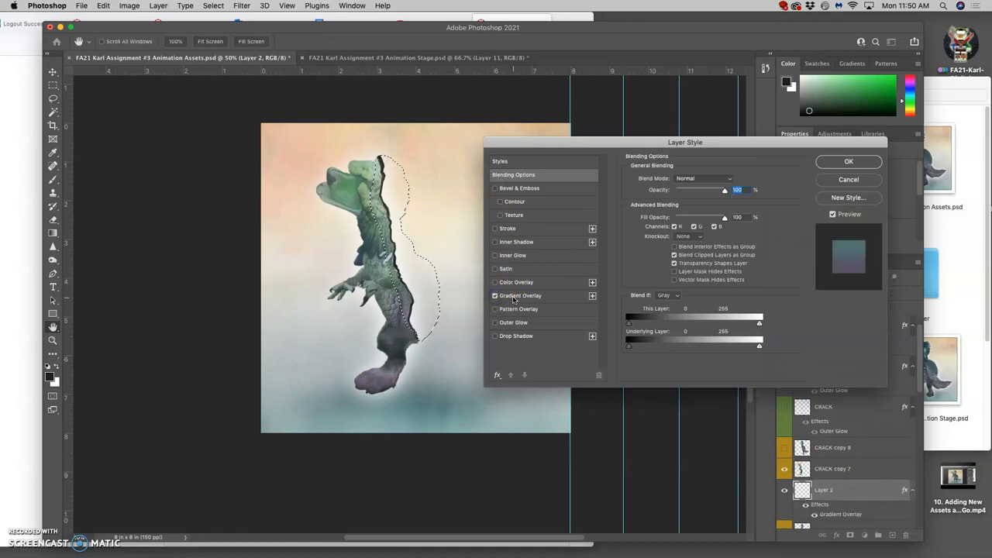
left_click(841, 162)
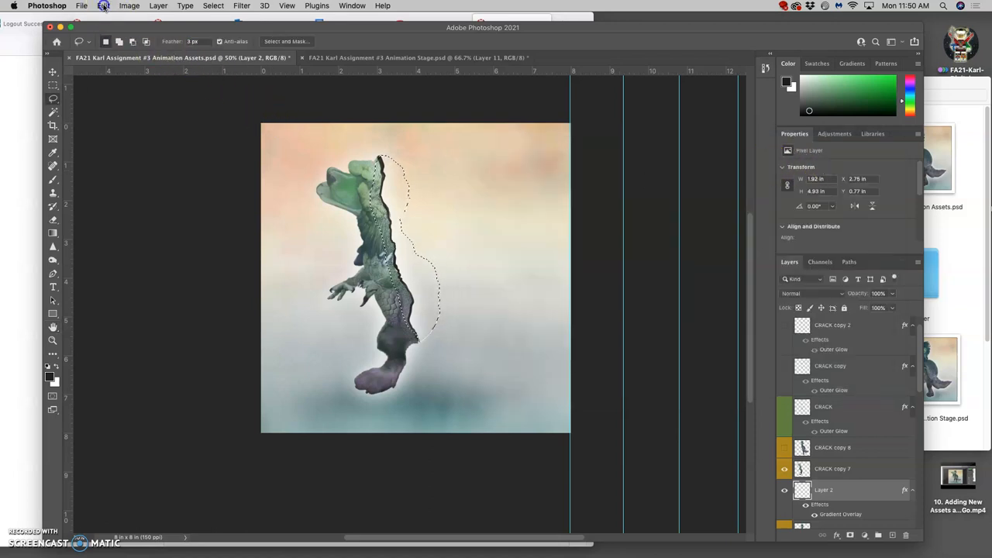
Fill the selected strip on Layer 2 with 50% Gray.
left_click(103, 5)
left_click(110, 170)
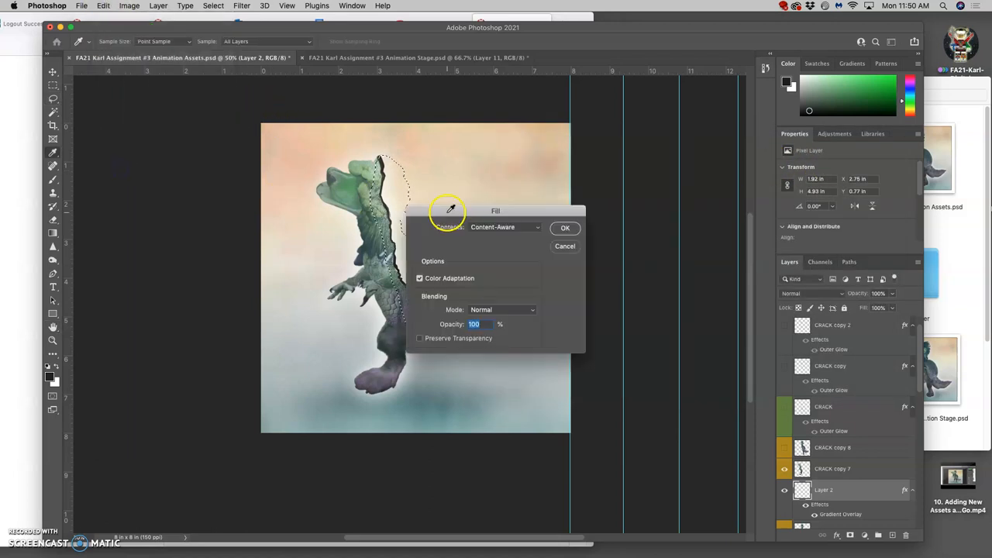
left_click(503, 227)
left_click(496, 270)
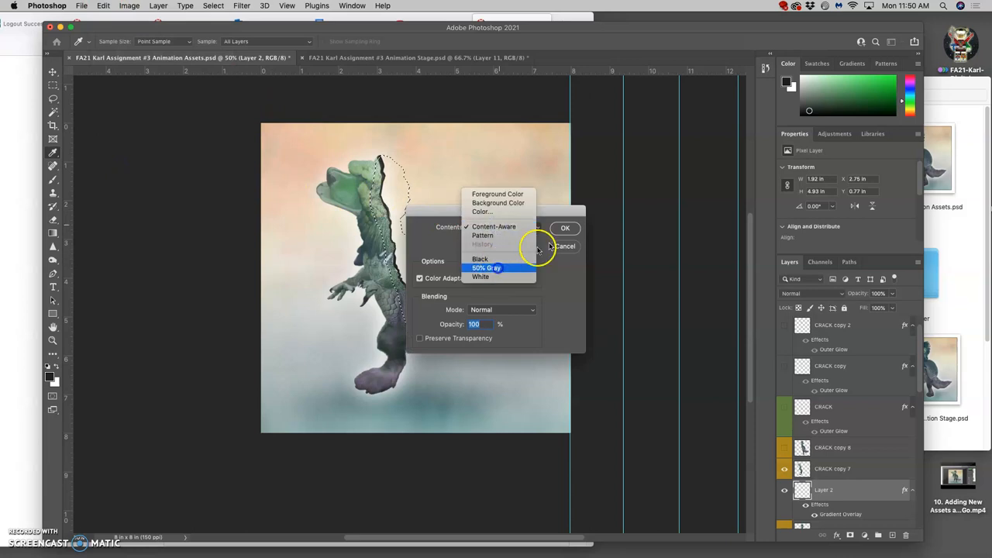
left_click(565, 228)
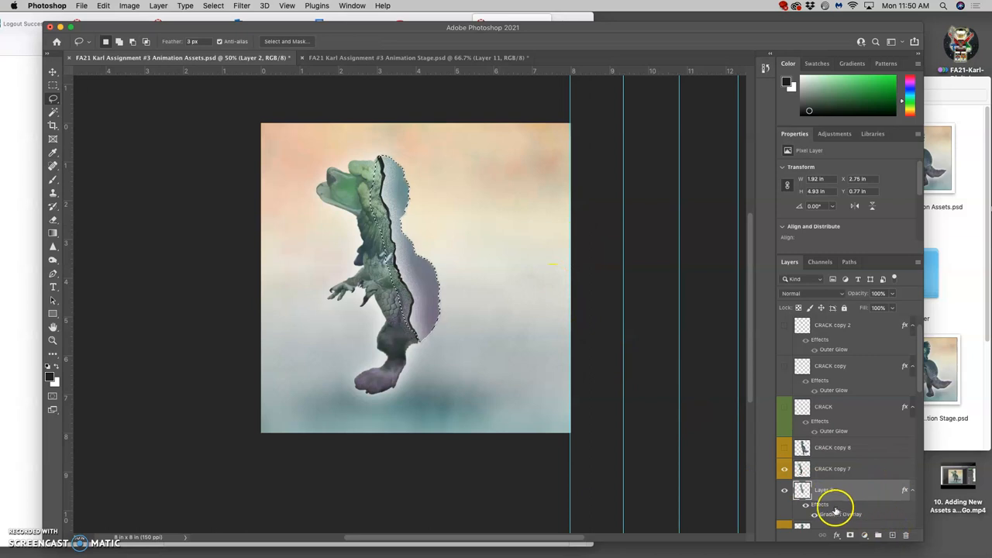
Add a near-black colour overlay to Layer 2 and lower its opacity to lighten the shading.
double_click(833, 513)
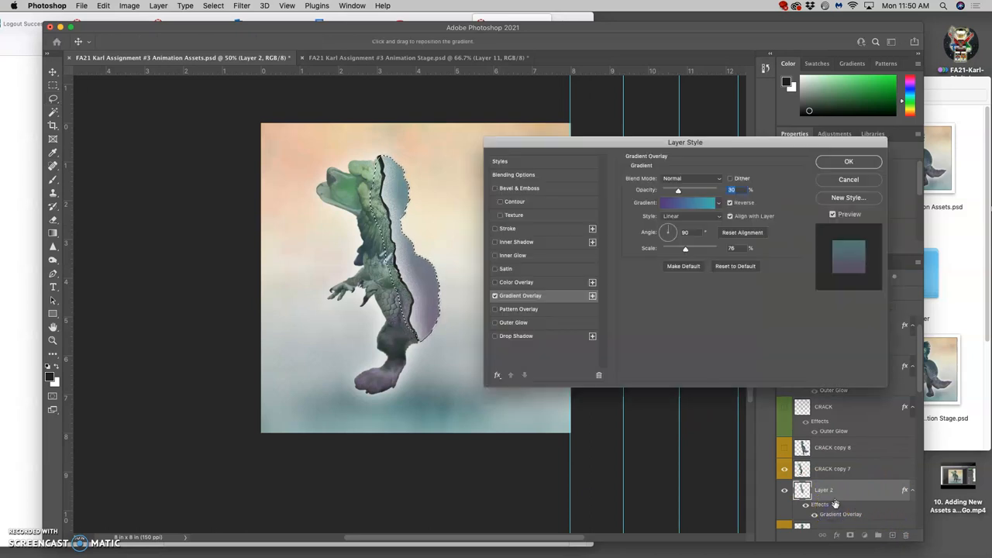
left_click(561, 296)
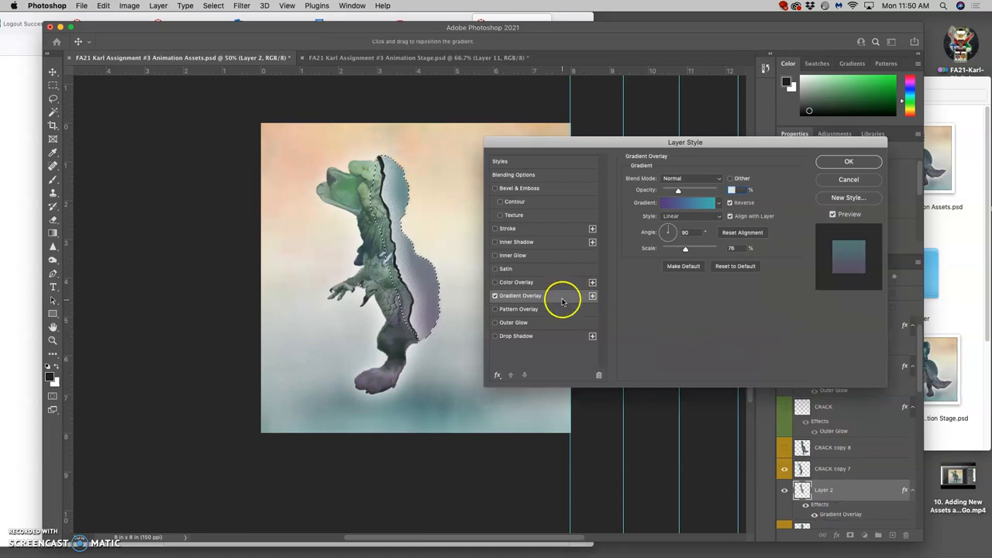
left_click(495, 282)
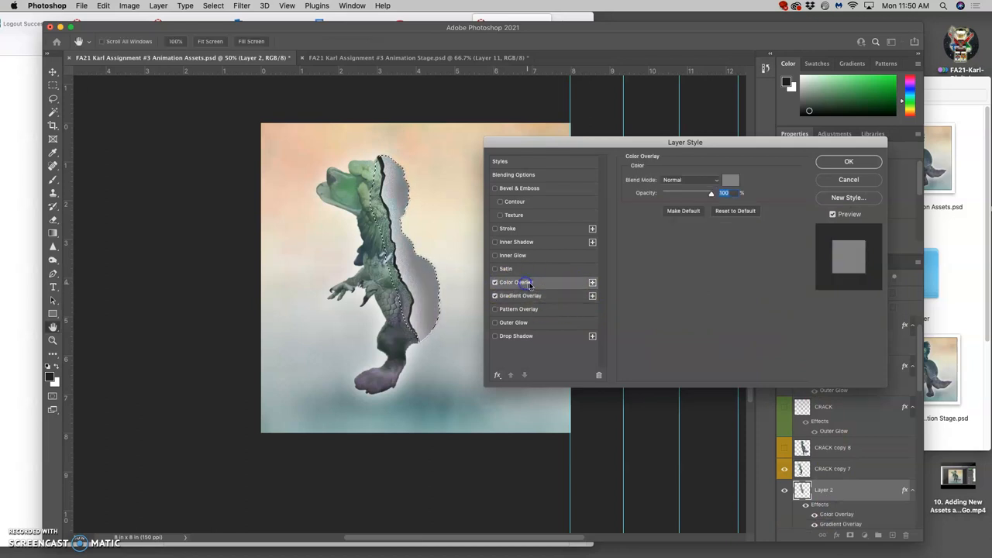
left_click(731, 180)
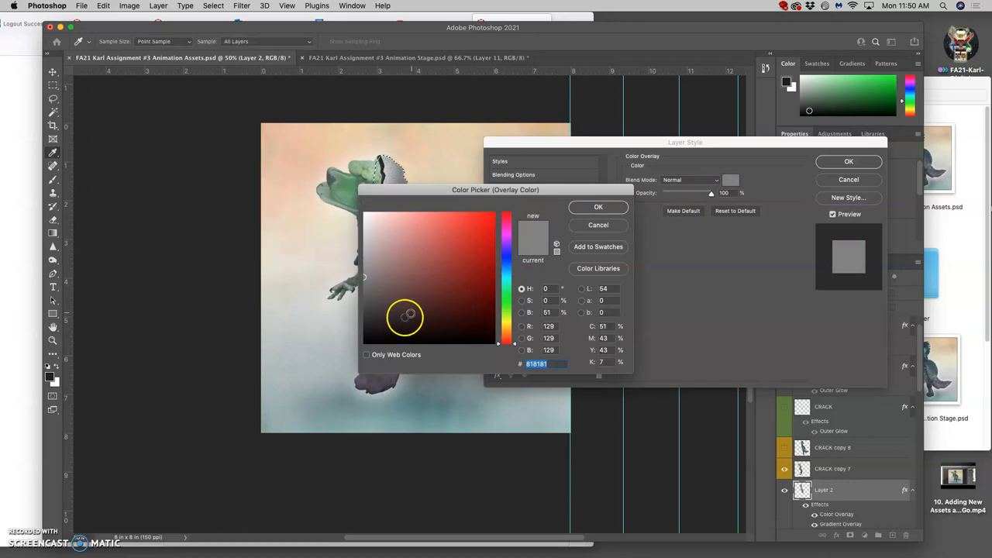
left_click(388, 325)
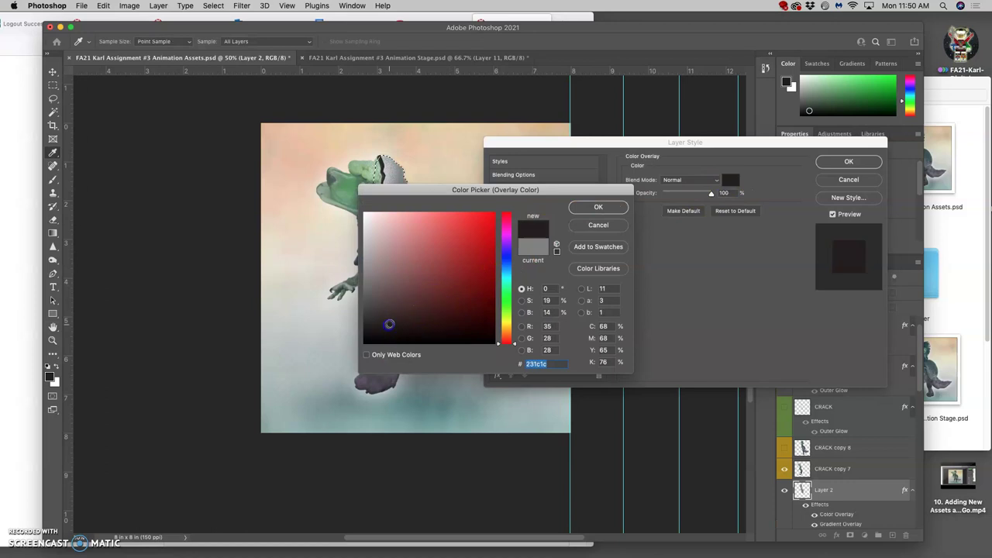
left_click(616, 208)
left_click(709, 194)
left_click_drag(709, 194, 689, 195)
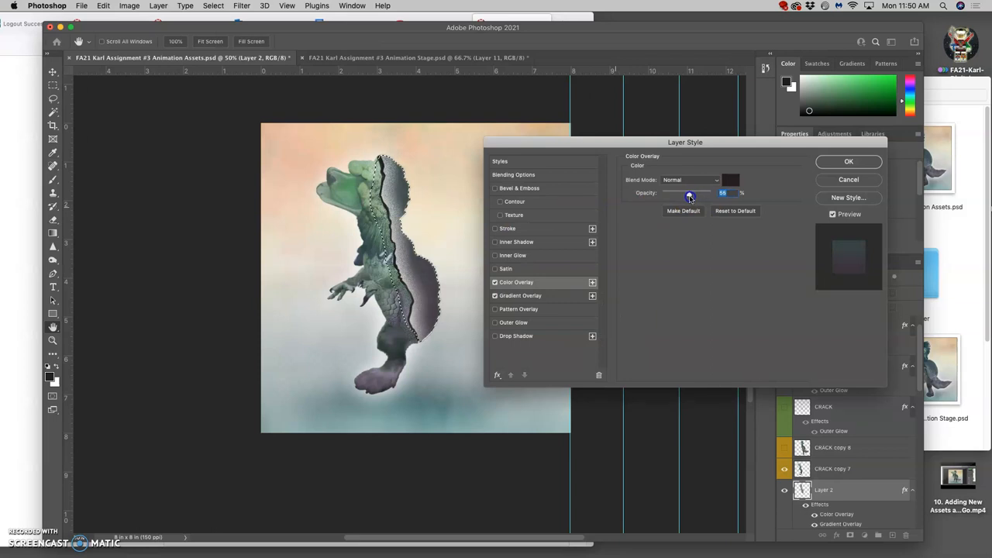
left_click(848, 161)
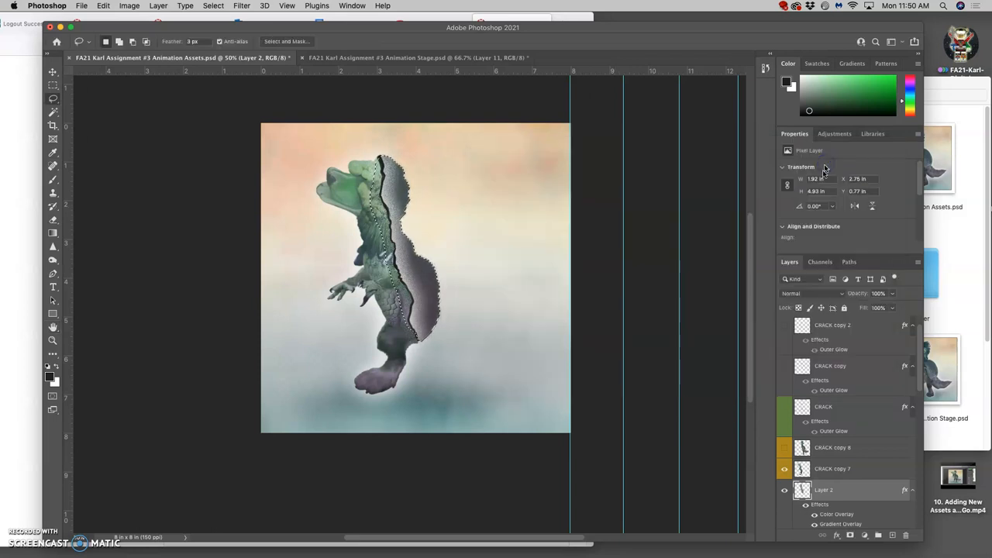
left_click(785, 469)
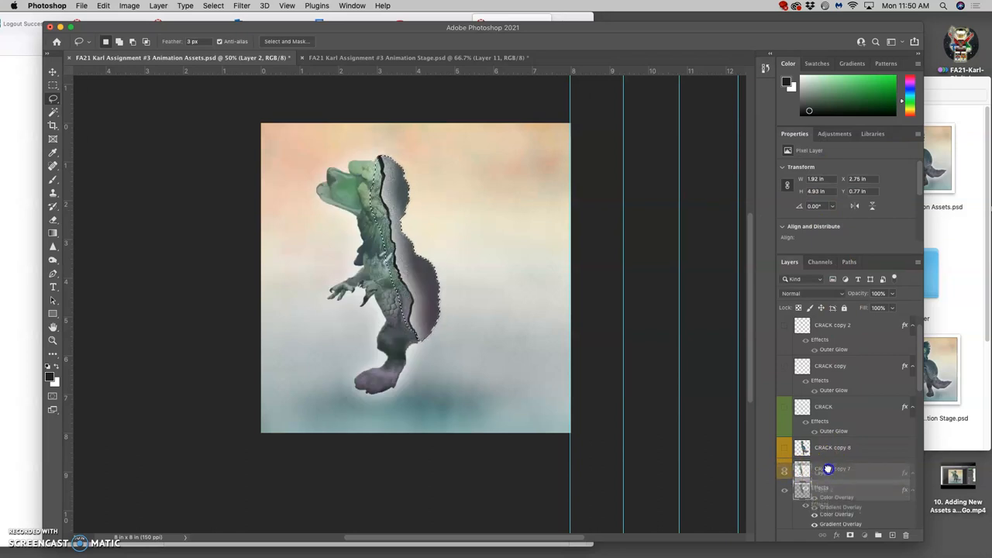
left_click_drag(820, 489, 826, 462)
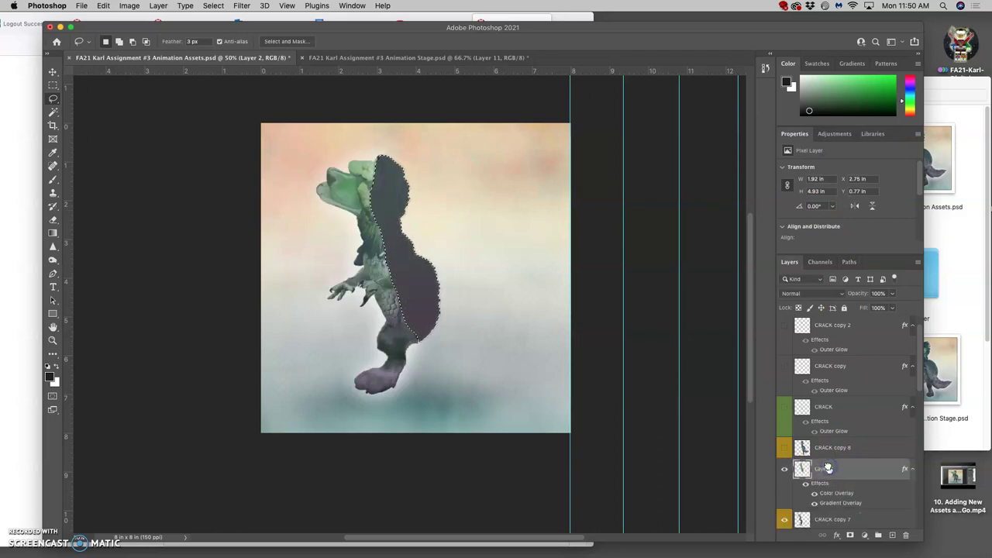
left_click(816, 292)
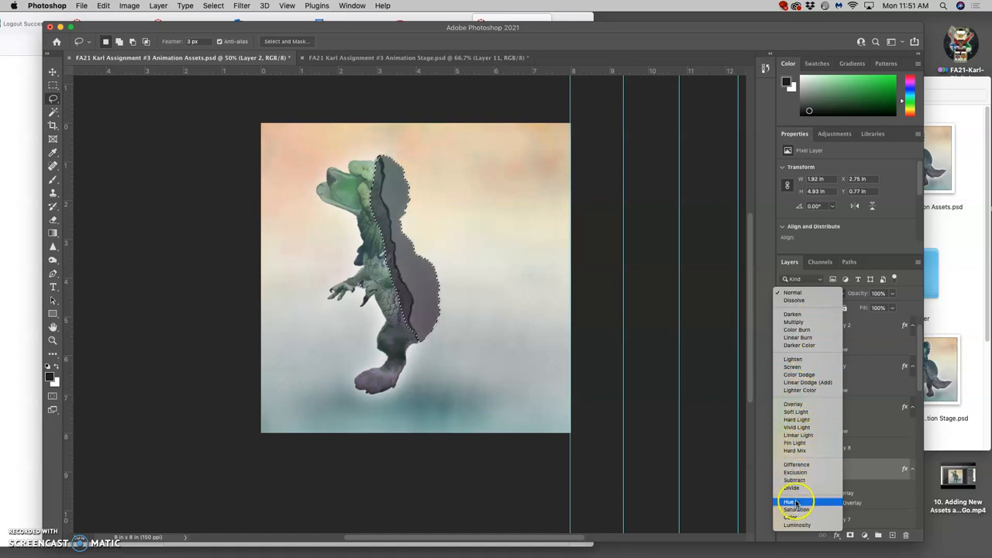
left_click(875, 435)
mouse_move(850, 469)
left_mouse_down()
mouse_move(832, 519)
mouse_move(837, 493)
left_mouse_up()
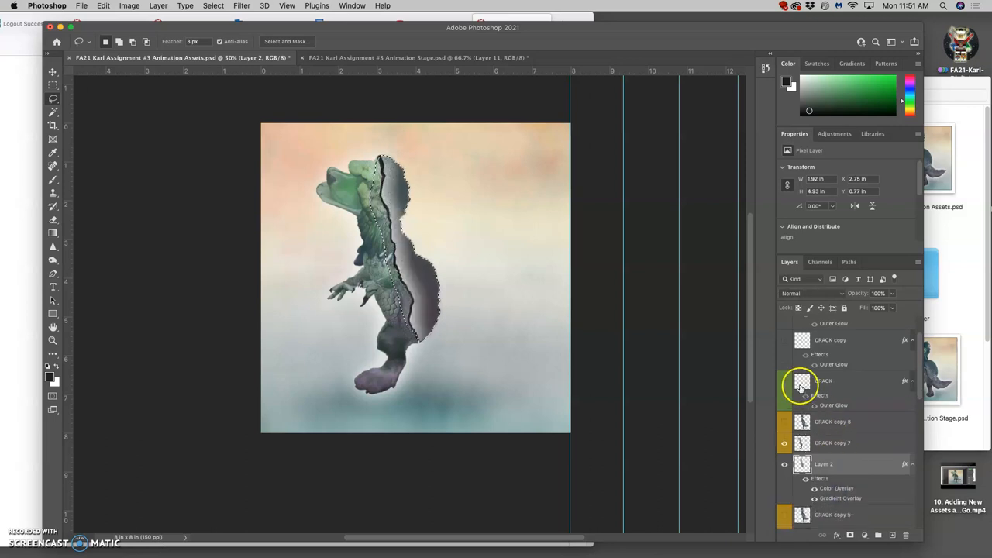
Lasso the grey region right of the crack after a failed thin selection at its top.
left_click(833, 443)
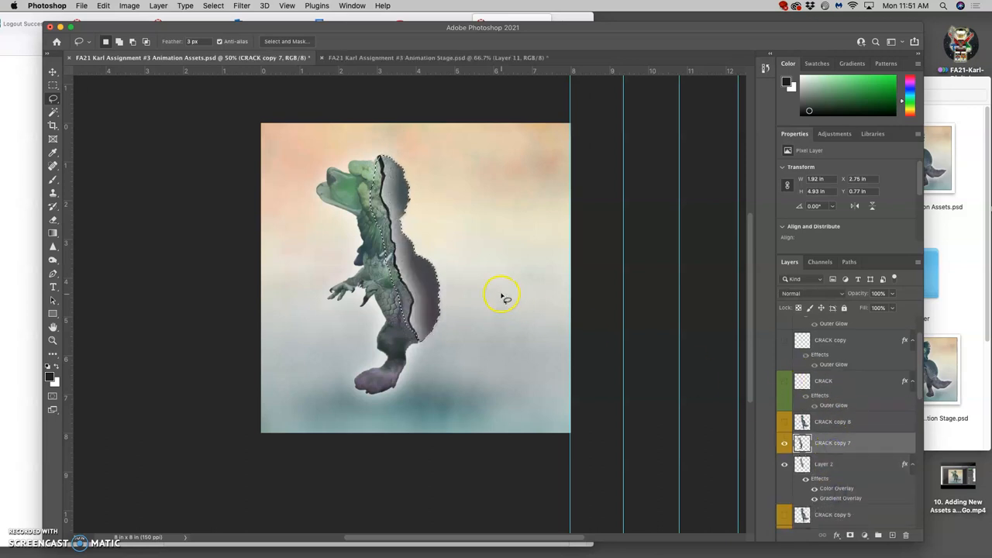
scroll(504, 296, "up", 2)
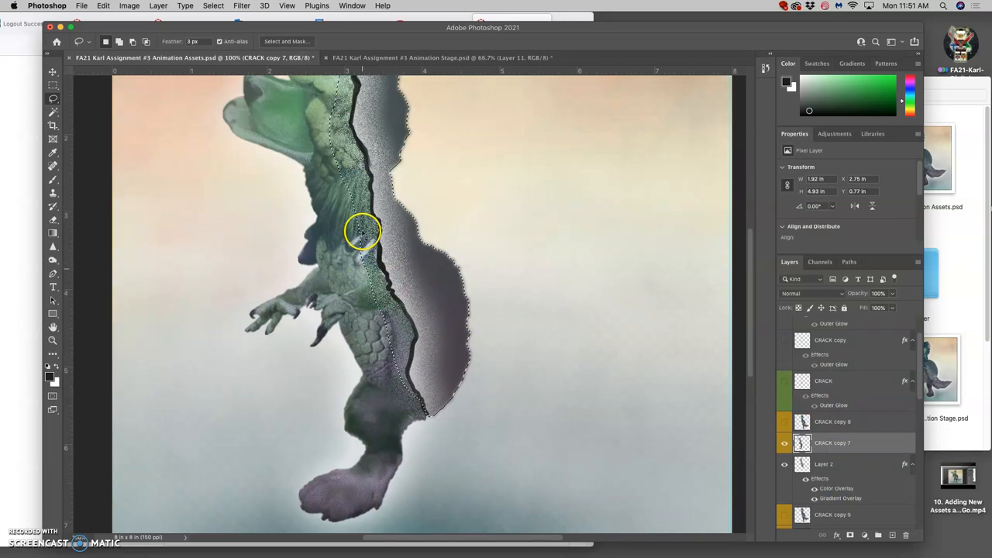
key("super+z")
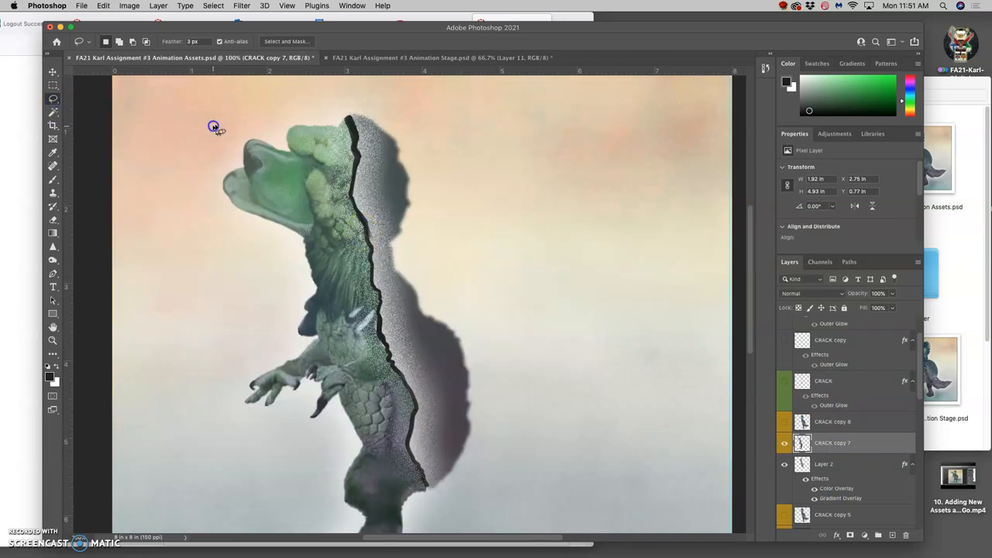
left_click(213, 126)
left_click_drag(356, 180, 353, 124)
left_click(350, 116)
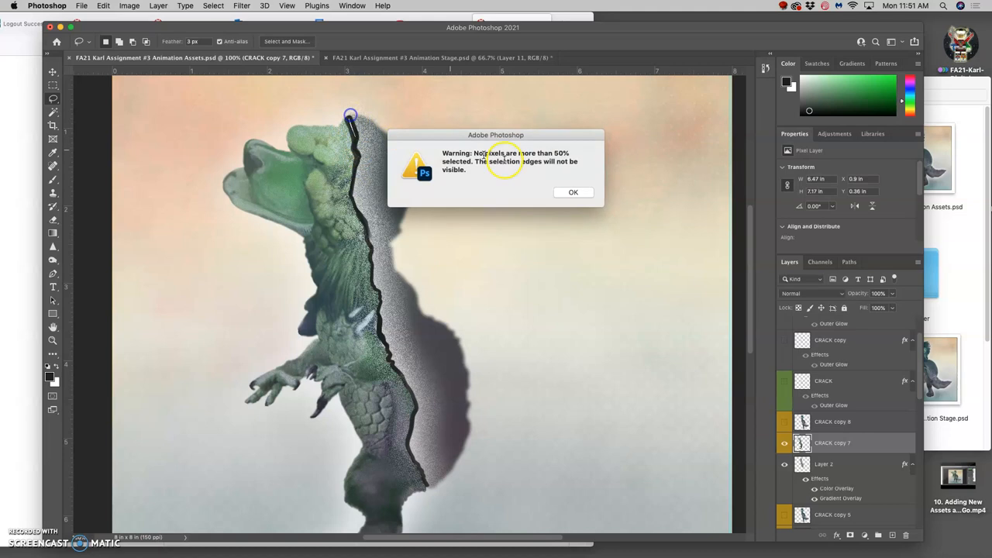
left_click(572, 193)
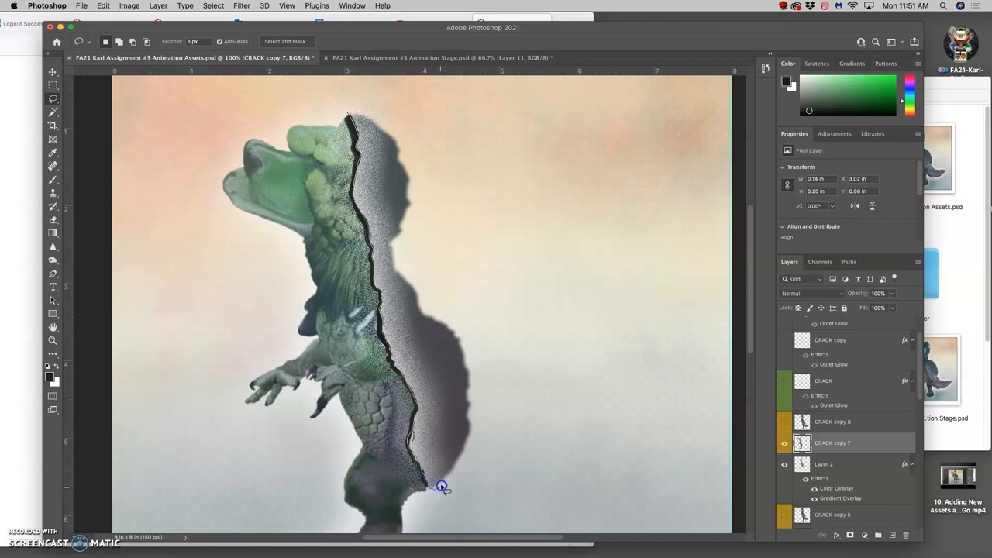
mouse_move(449, 478)
left_mouse_down()
mouse_move(406, 188)
mouse_move(346, 104)
left_mouse_up()
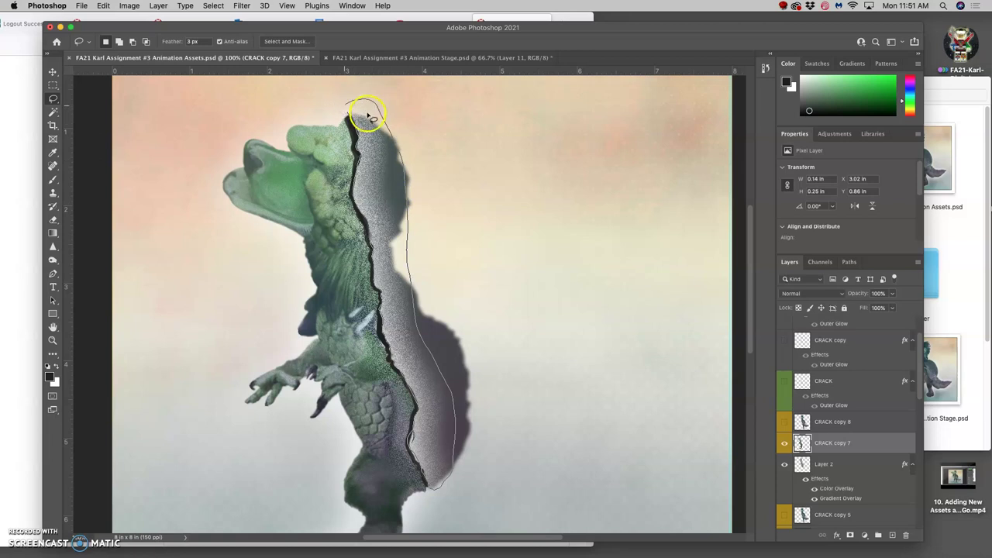
Softly erase CRACK copy 7's creature pixels inside the selection beside the crack top.
left_click(784, 443)
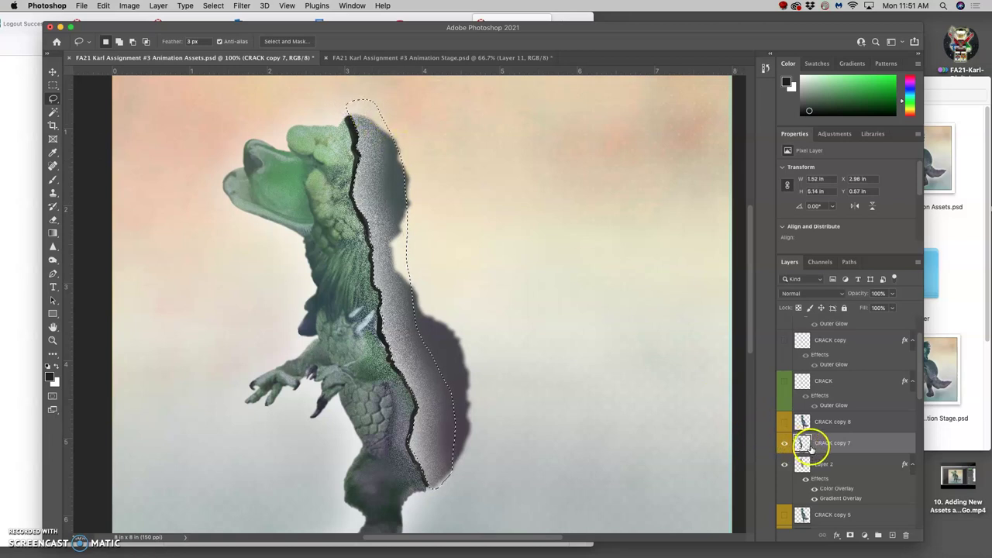
left_click(53, 220)
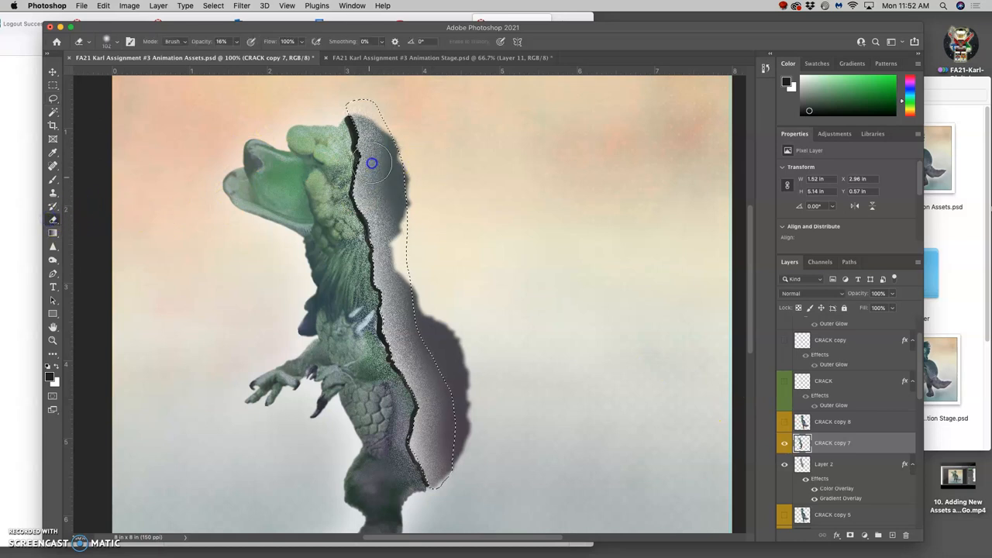
mouse_move(372, 163)
left_mouse_down()
mouse_move(364, 104)
mouse_move(408, 368)
mouse_move(430, 352)
mouse_move(449, 437)
mouse_move(434, 418)
mouse_move(430, 465)
mouse_move(438, 433)
mouse_move(422, 353)
left_mouse_up()
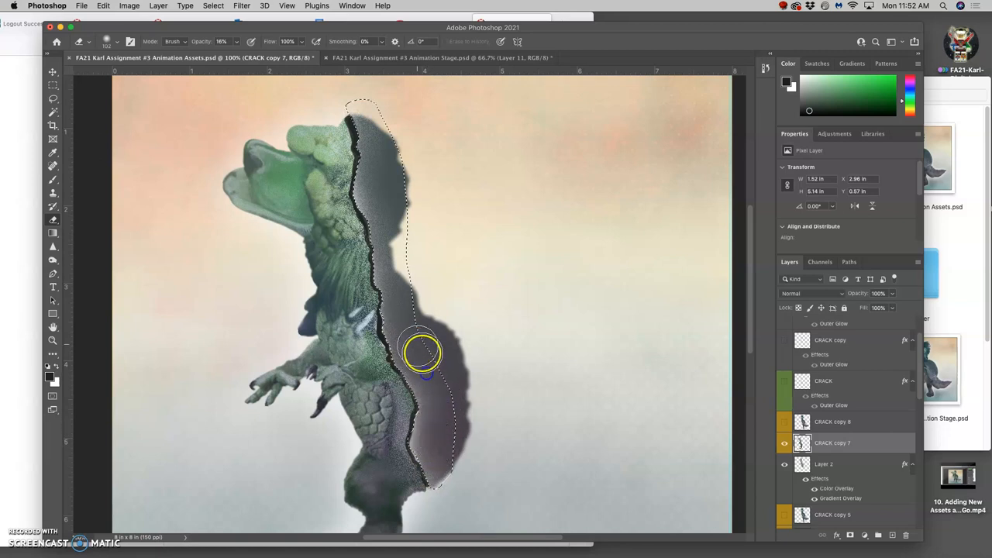
Duplicate Layer 2 into Layer 2 copy, strip its effects and bring up its layer style settings.
left_click(867, 465)
key("cmd+d")
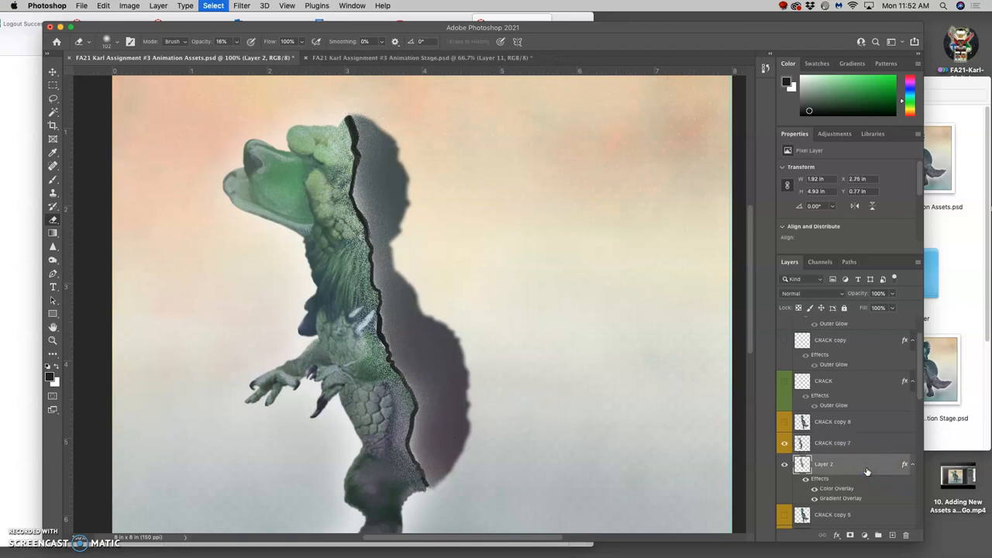
key("cmd+j")
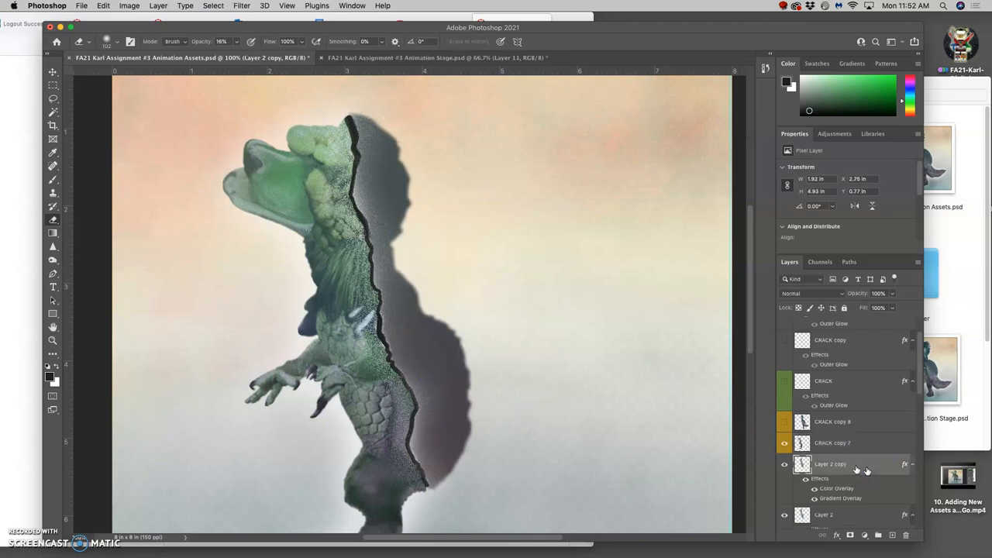
right_click(858, 467)
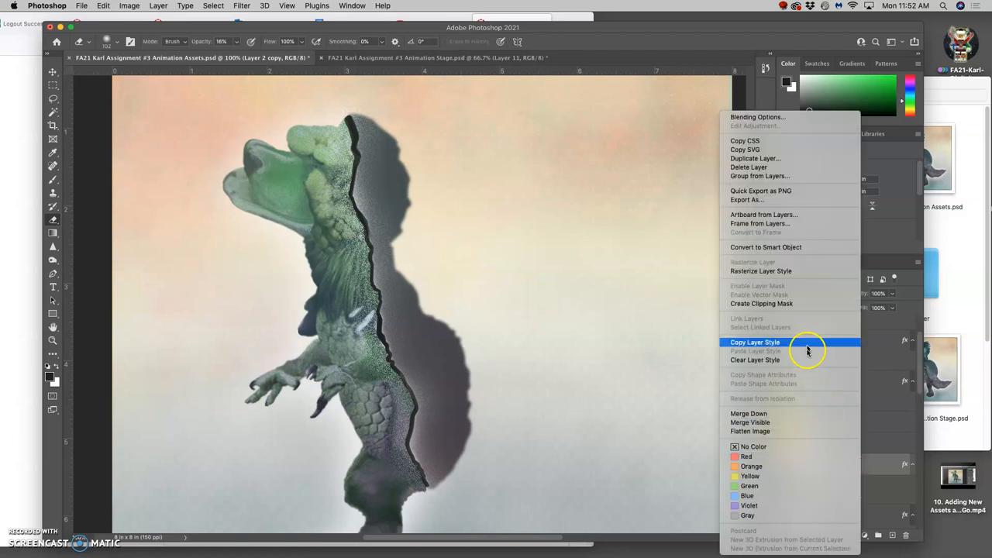
left_click(775, 273)
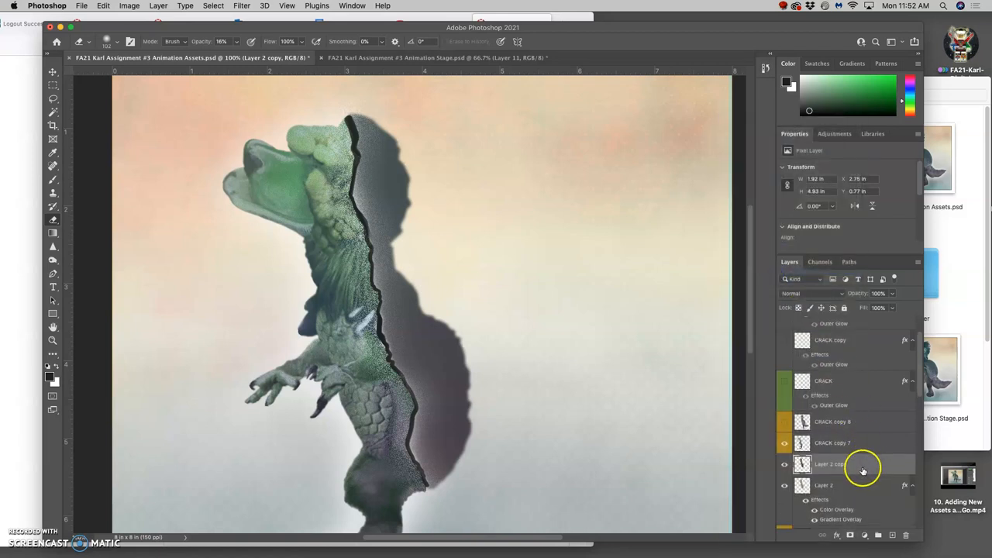
double_click(862, 467)
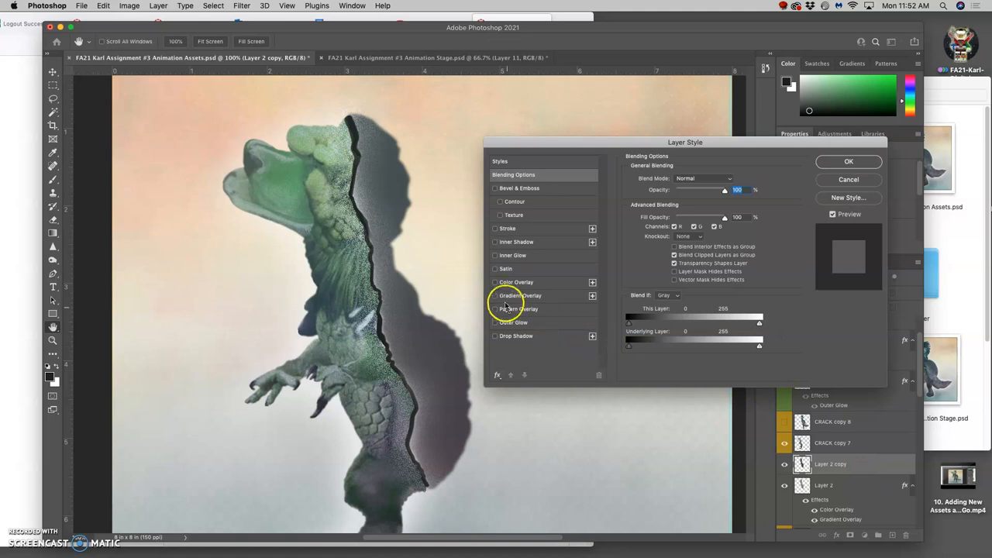
Enable a Gradient Overlay using the black-to-white Foreground to Background preset.
left_click(494, 295)
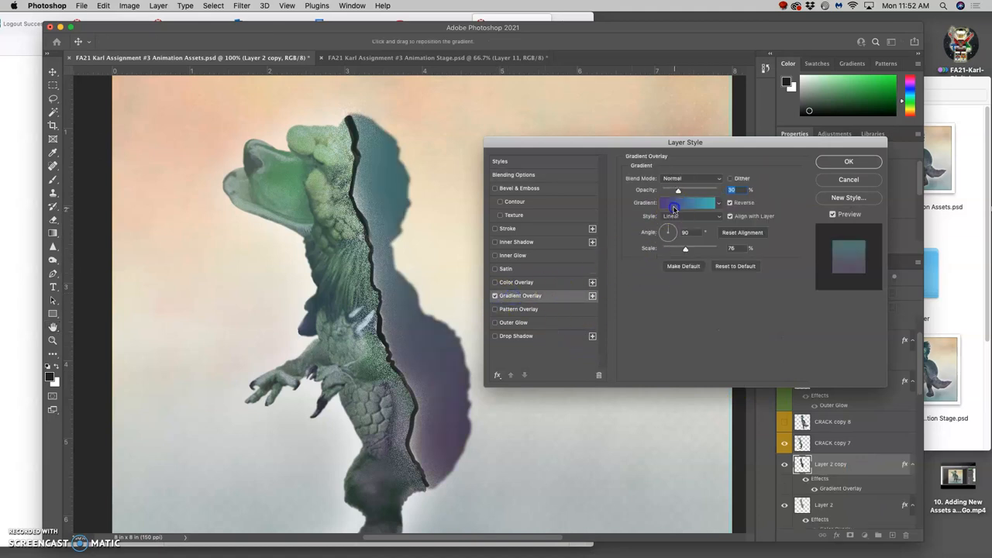
left_click(678, 204)
left_click(400, 192)
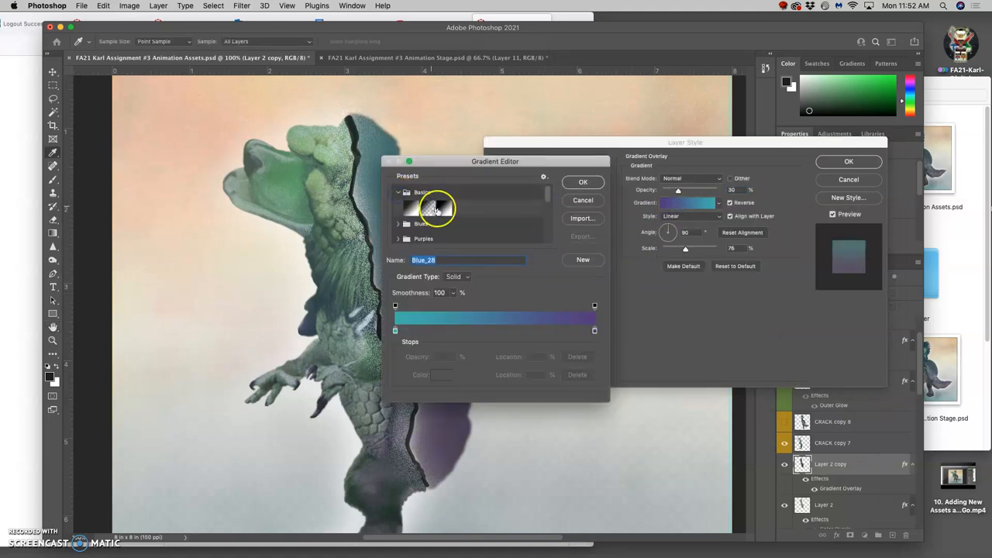
left_click(410, 207)
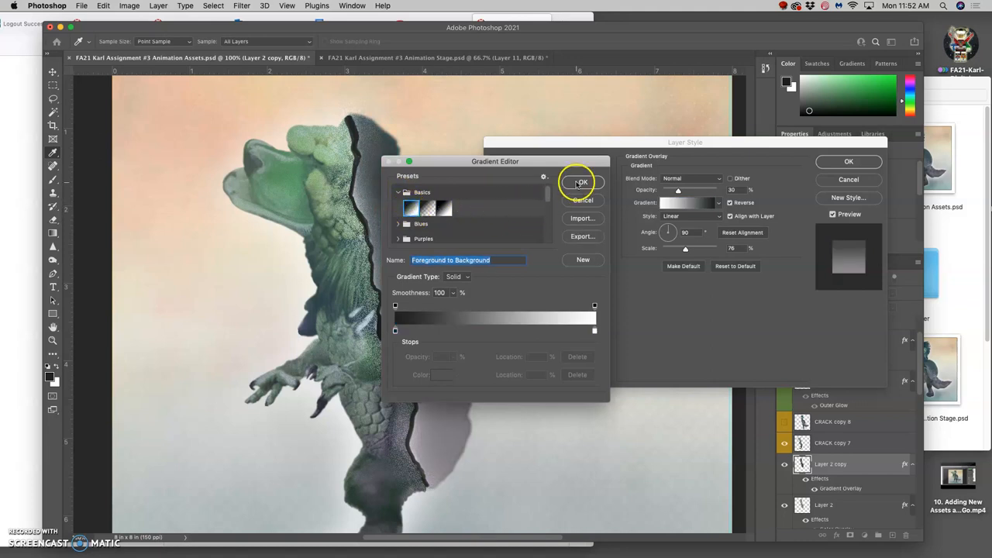
left_click(583, 182)
Set the gradient angle to -162 degrees, scale 31% and overlay opacity 46%.
left_click(674, 231)
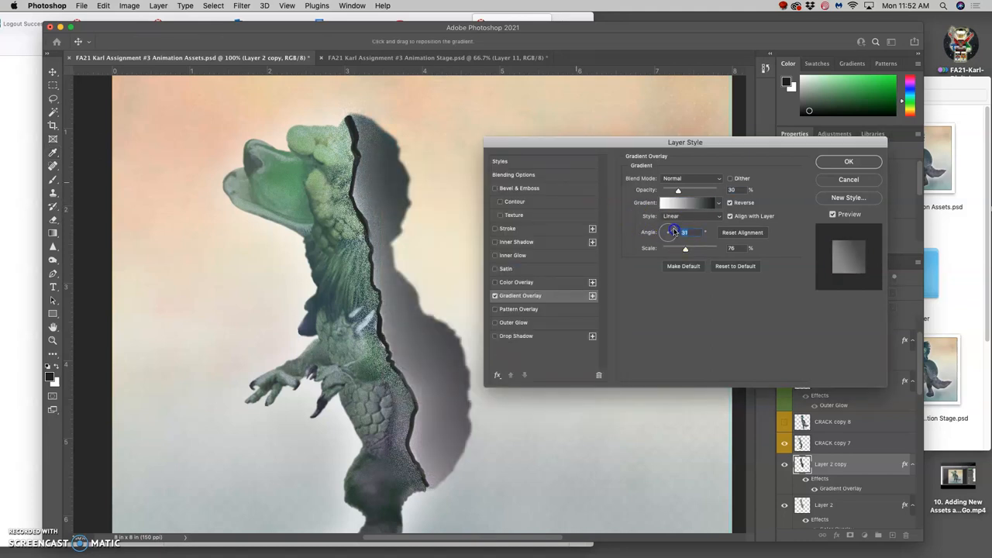
mouse_move(675, 231)
left_mouse_down()
mouse_move(663, 238)
mouse_move(701, 249)
mouse_move(668, 249)
left_mouse_up()
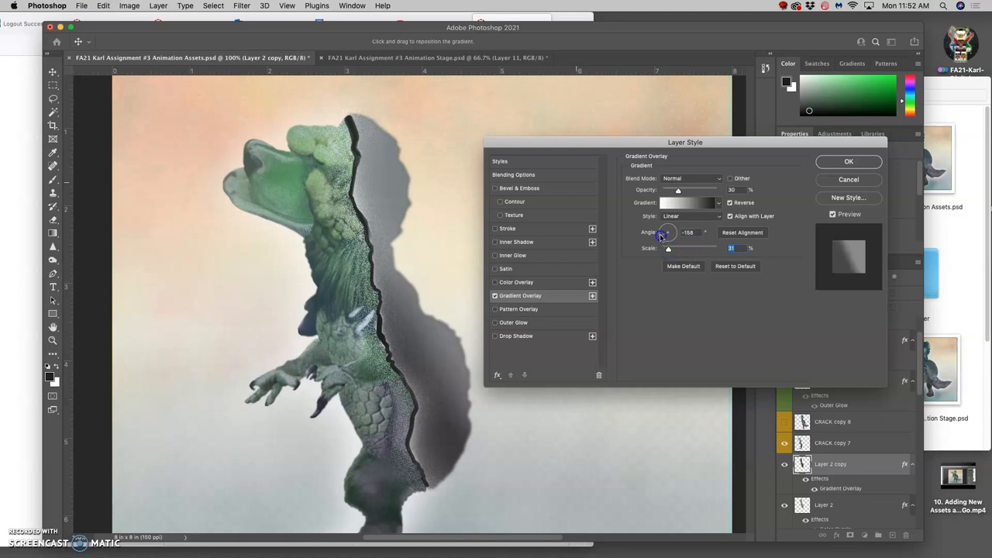
left_click(660, 235)
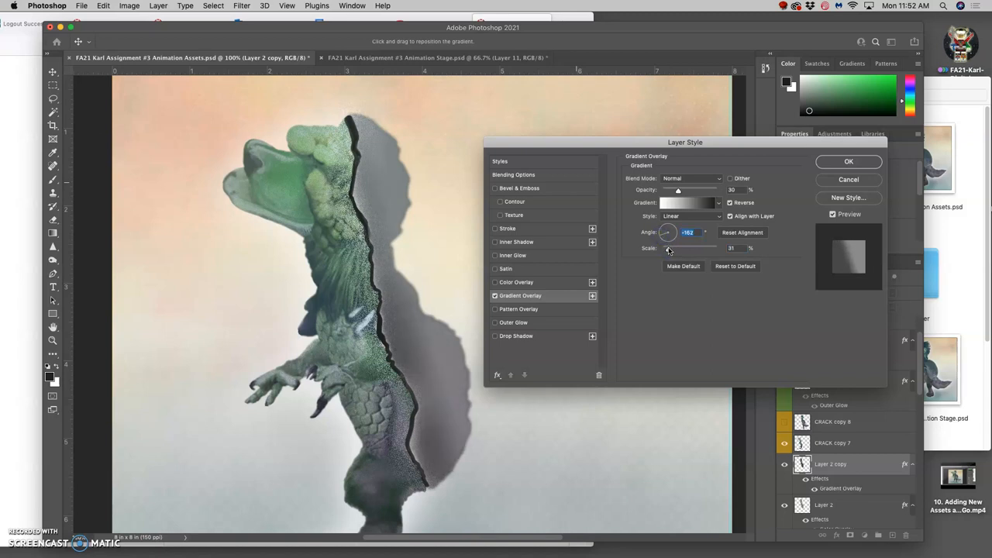
left_click_drag(667, 249, 669, 250)
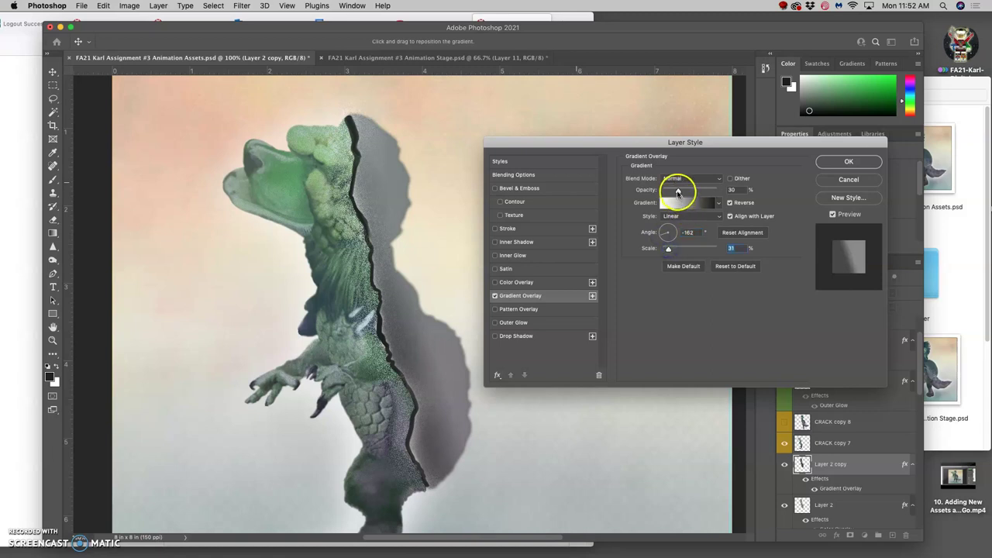
left_click_drag(678, 191, 689, 192)
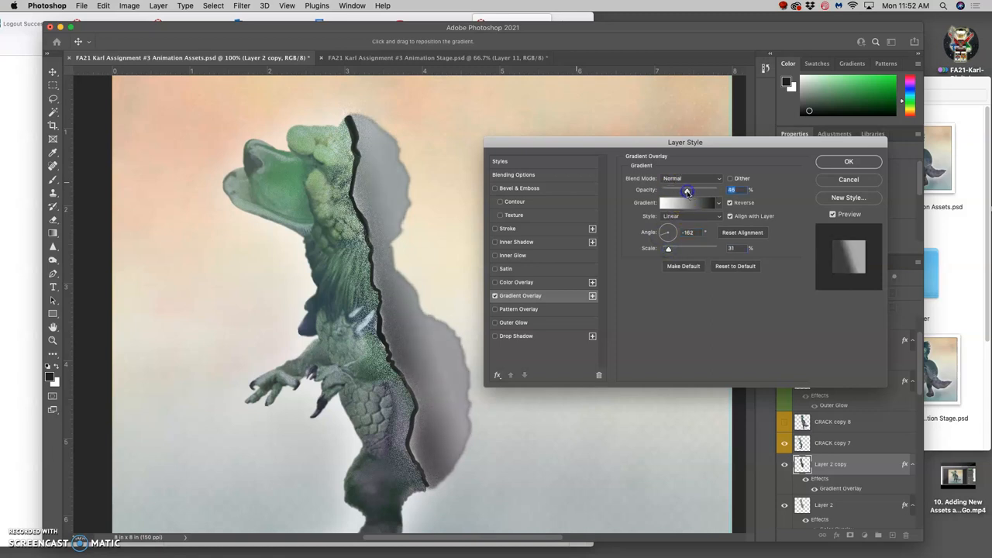
Recolour the gradient's white end to a muted purple, giving a black-to-purple shadow.
left_click(691, 205)
left_click(594, 332)
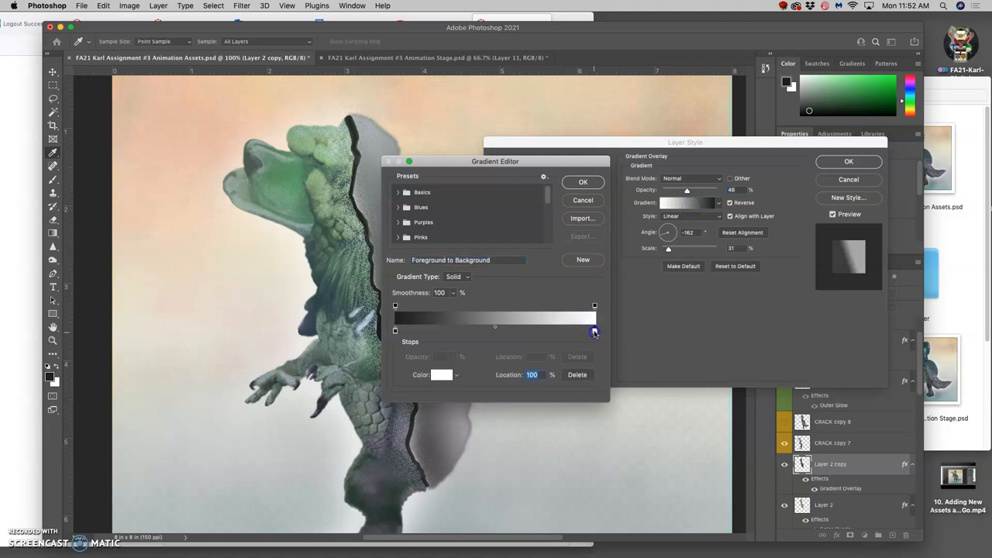
double_click(595, 332)
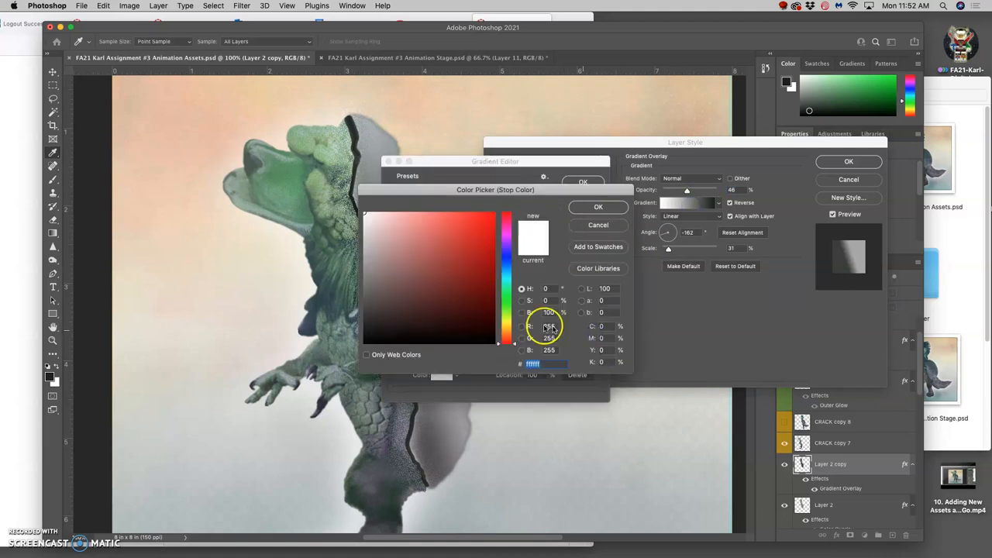
left_click(509, 256)
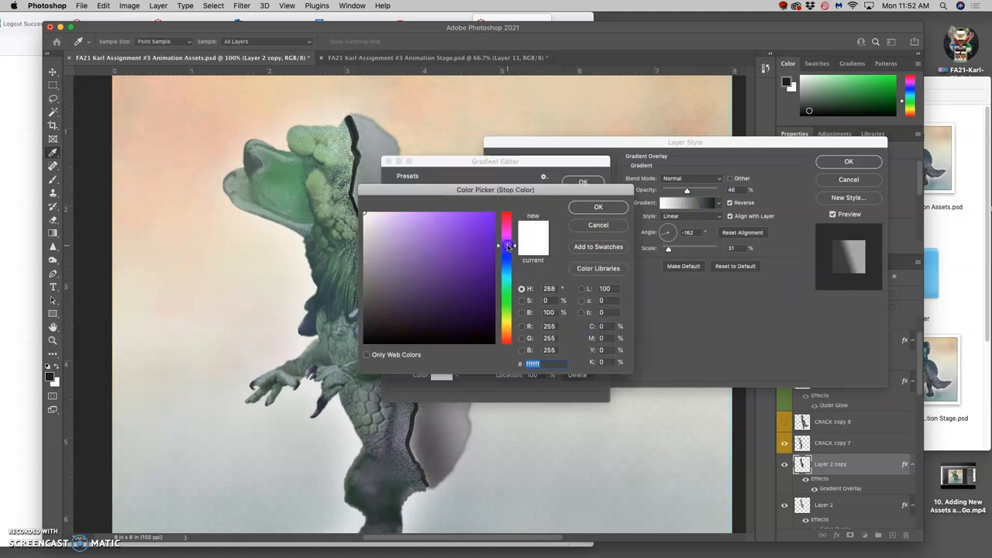
left_click(412, 219)
mouse_move(412, 219)
left_mouse_down()
mouse_move(401, 312)
mouse_move(415, 273)
left_mouse_up()
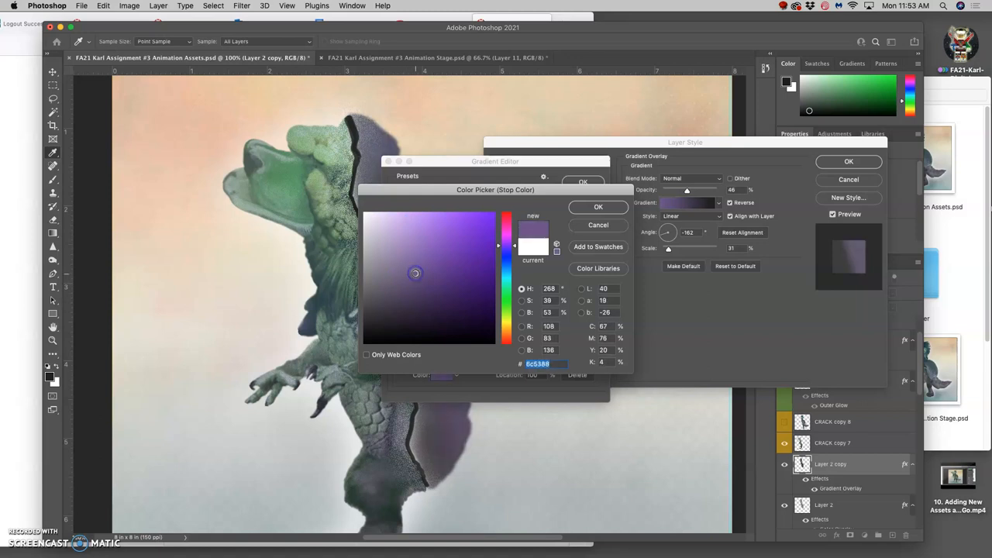
left_click(598, 207)
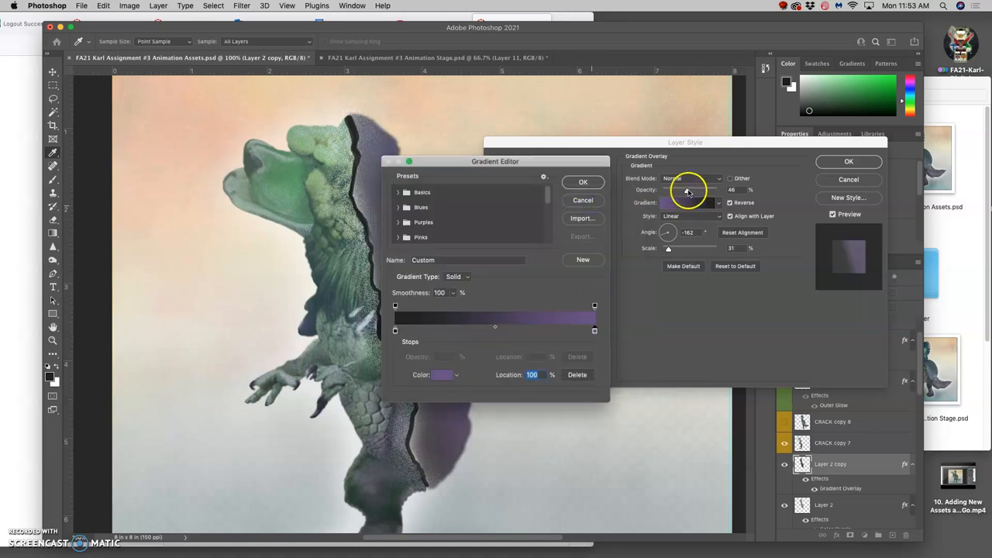
left_click_drag(688, 192, 684, 191)
left_click(585, 183)
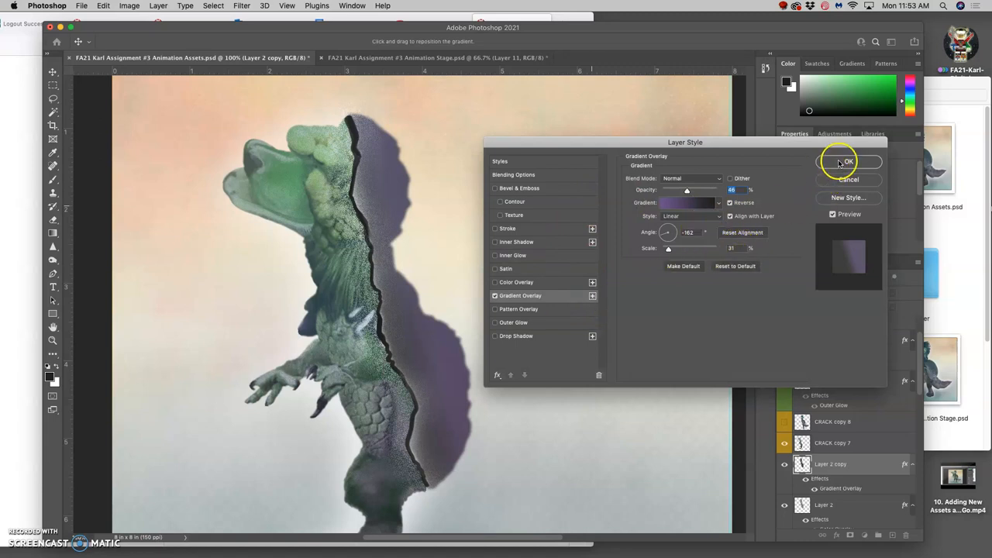
Add a 1 px black inside stroke at about 33% opacity to the shadow shape.
left_click(495, 229)
left_click(510, 230)
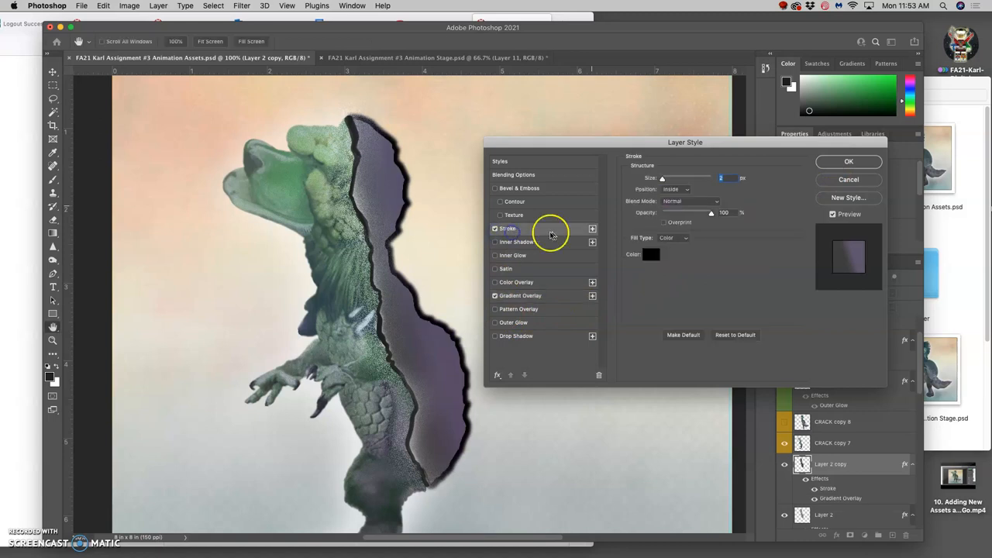
left_click_drag(664, 180, 661, 180)
left_click(671, 190)
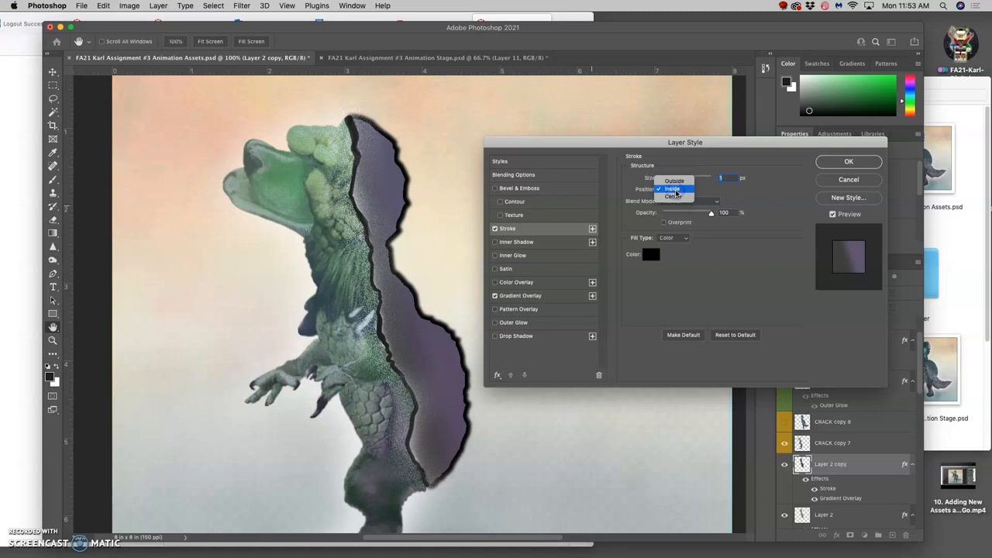
left_click(674, 180)
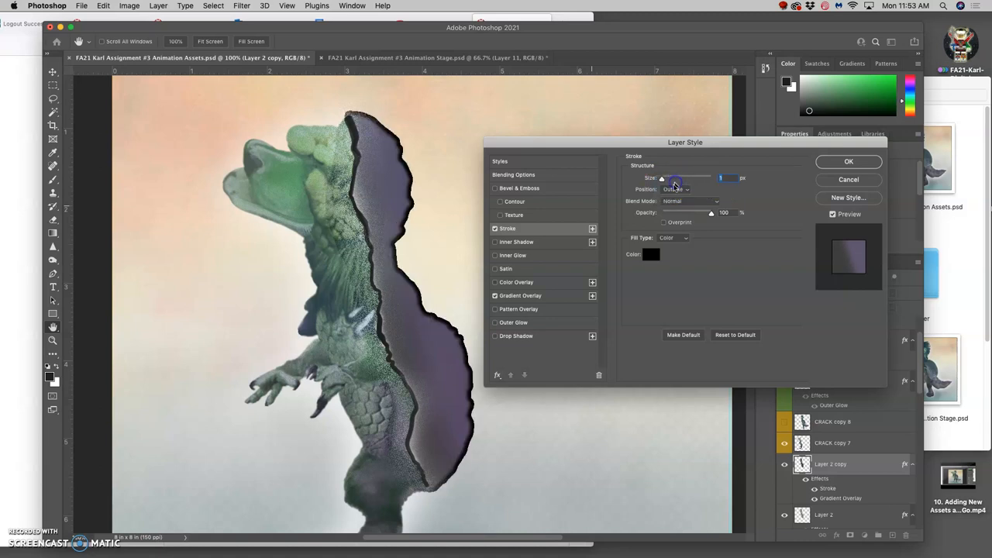
left_click(673, 190)
left_click(689, 202)
left_click_drag(710, 213, 679, 215)
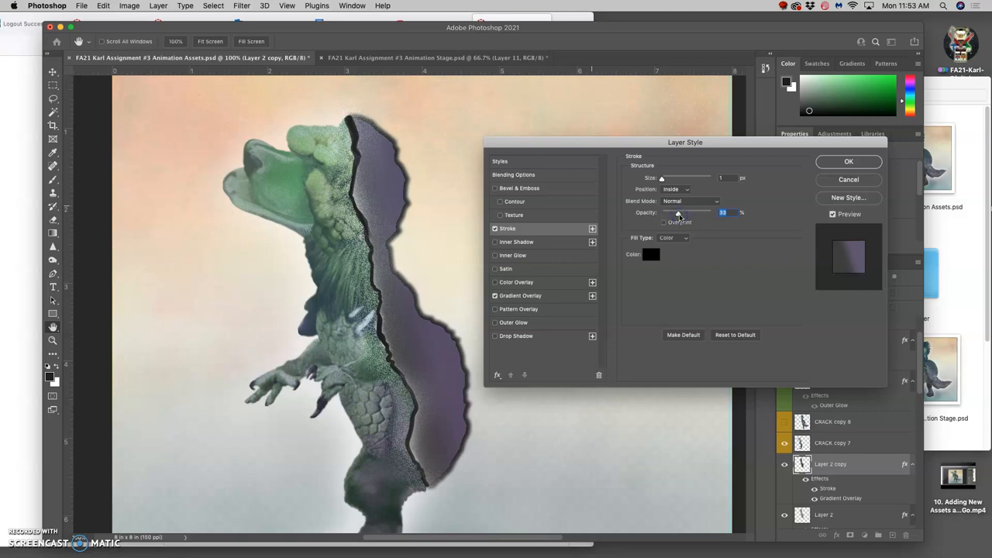
Apply the layer style, compare with Layer 2, then merge Layer 2 into Layer 2 copy.
left_click(849, 161)
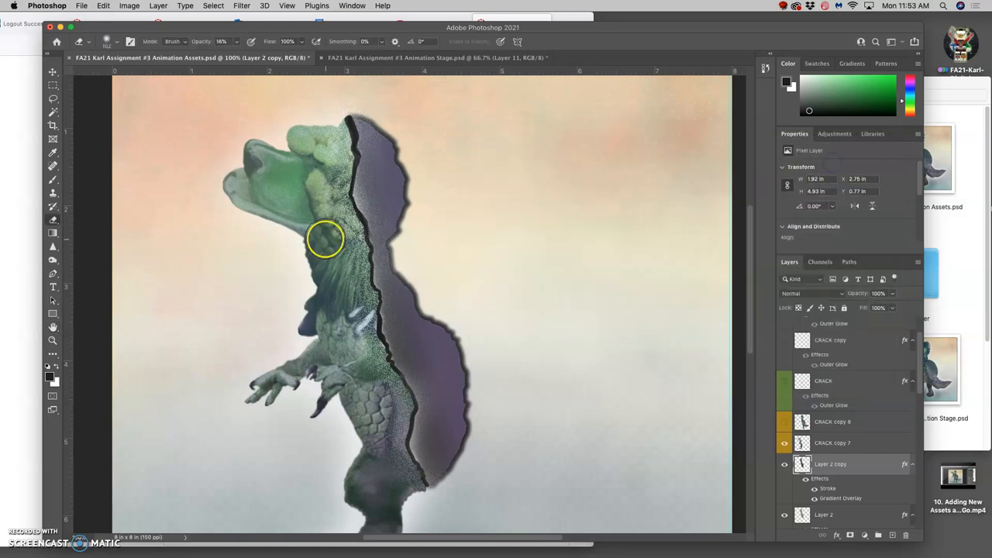
left_click(52, 99)
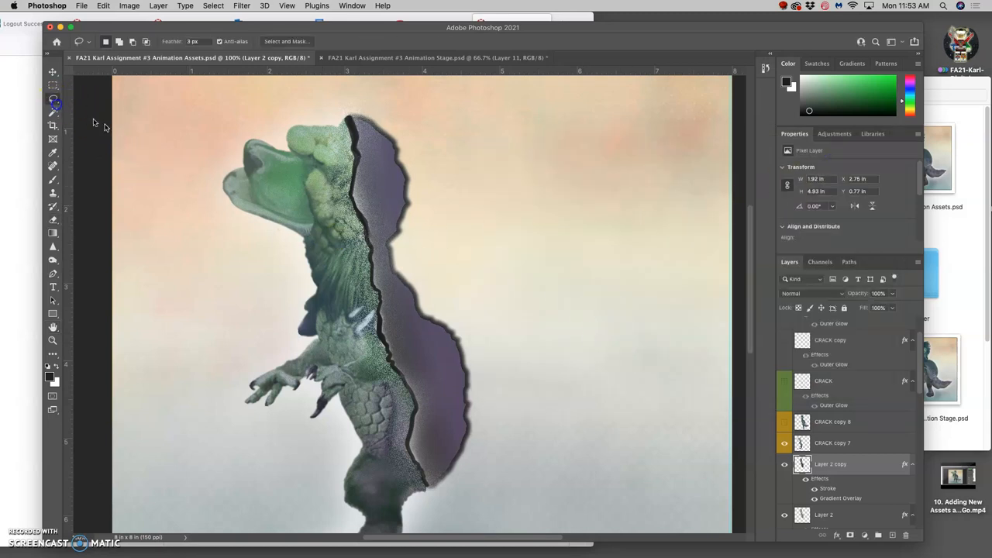
left_click(784, 515)
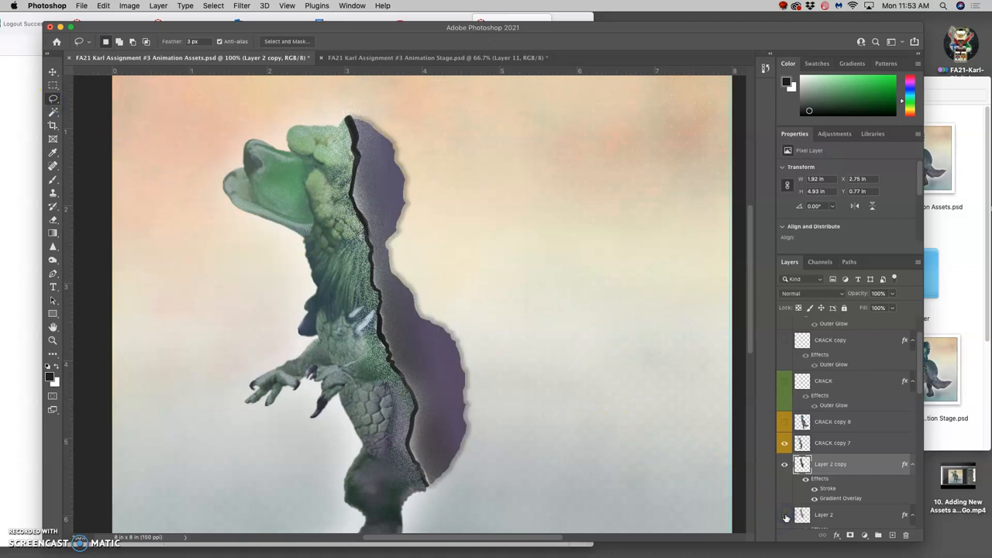
left_click(785, 516)
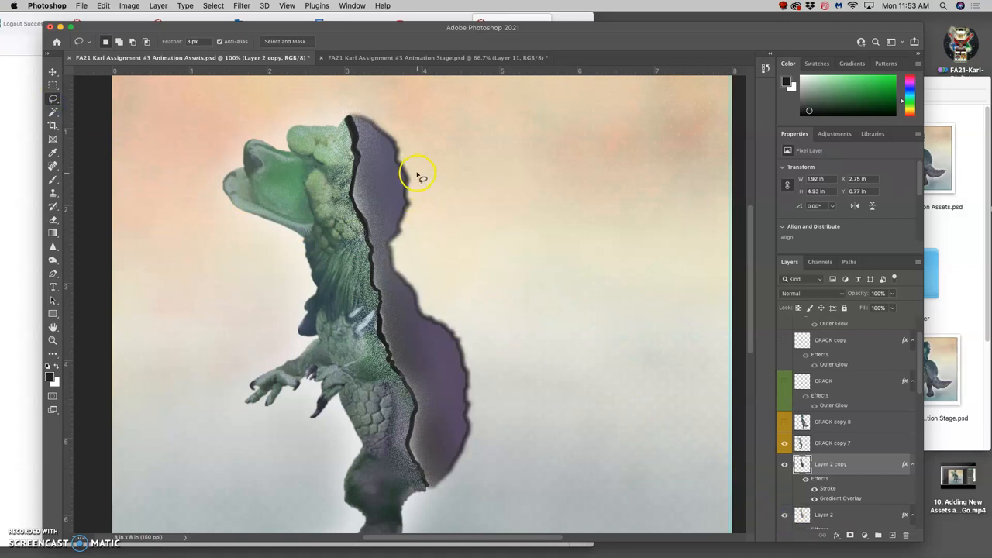
left_click(850, 515)
key("super+e")
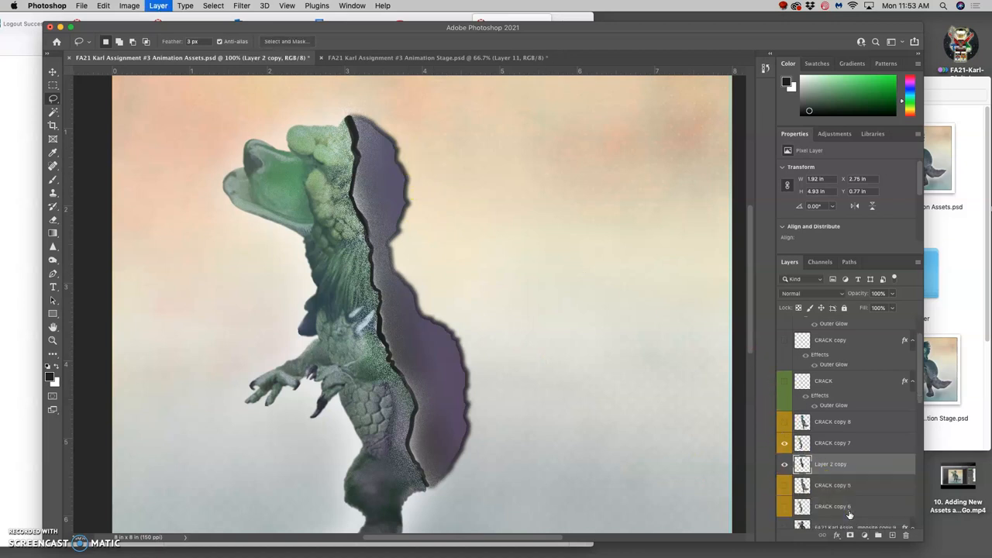
Lasso around the purple shell's outer edge, clear the selection and zoom out to 50%.
left_click_drag(395, 142, 396, 143)
left_click_drag(402, 224, 394, 243)
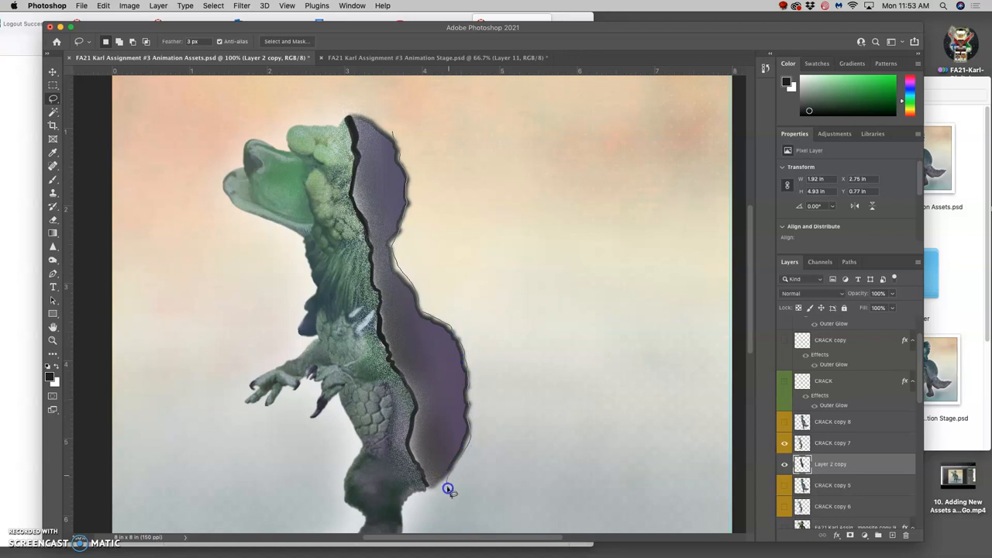
mouse_move(448, 489)
left_mouse_down()
mouse_move(570, 352)
mouse_move(468, 121)
left_mouse_up()
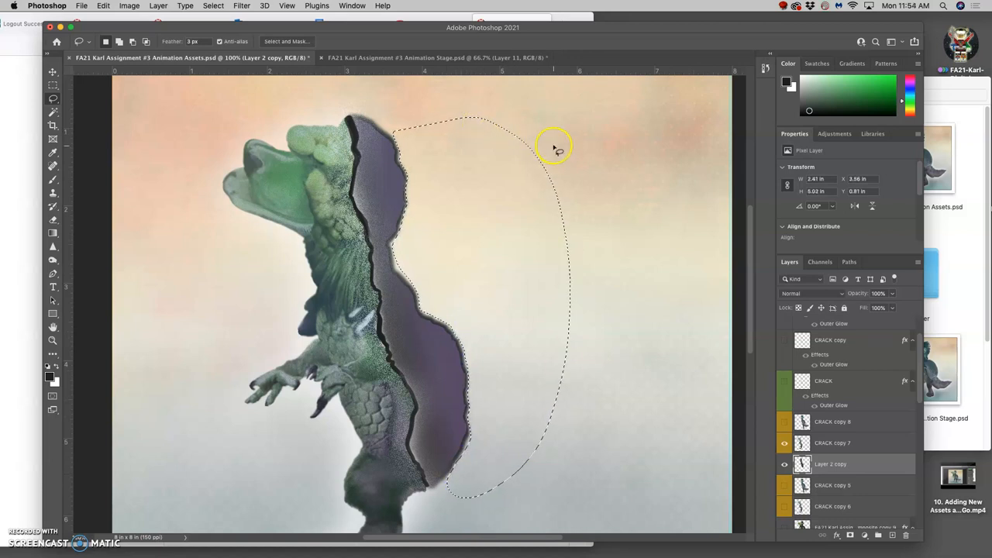
left_click(569, 163)
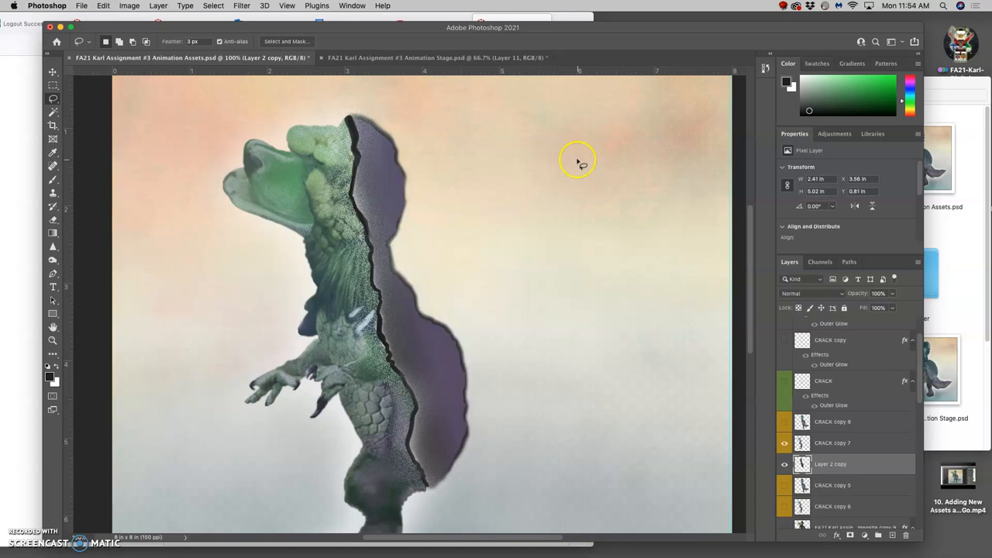
key("super+minus")
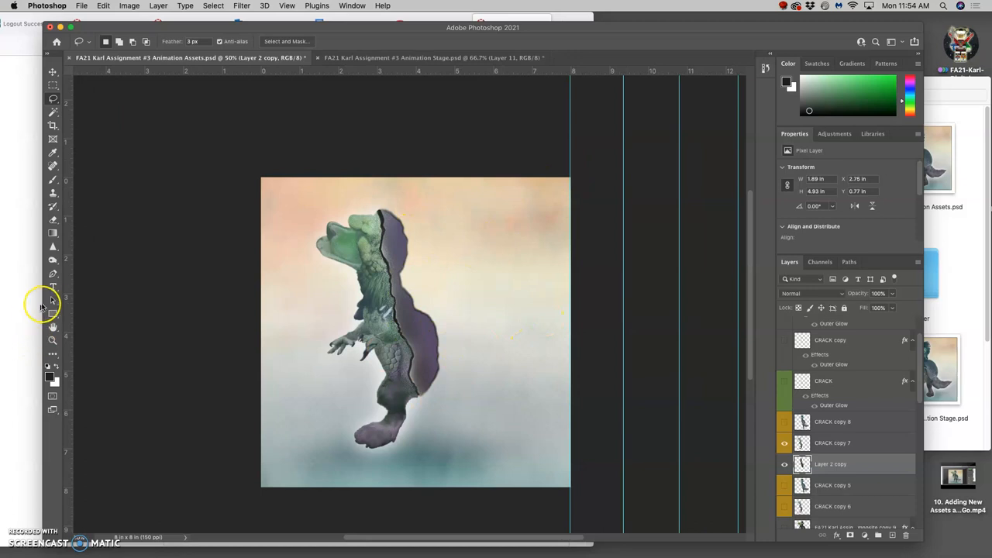
Dodge the creature's dark edge along the crack on Layer 2 copy, undo it, then burn up the crack.
left_click(53, 260)
left_click(422, 377)
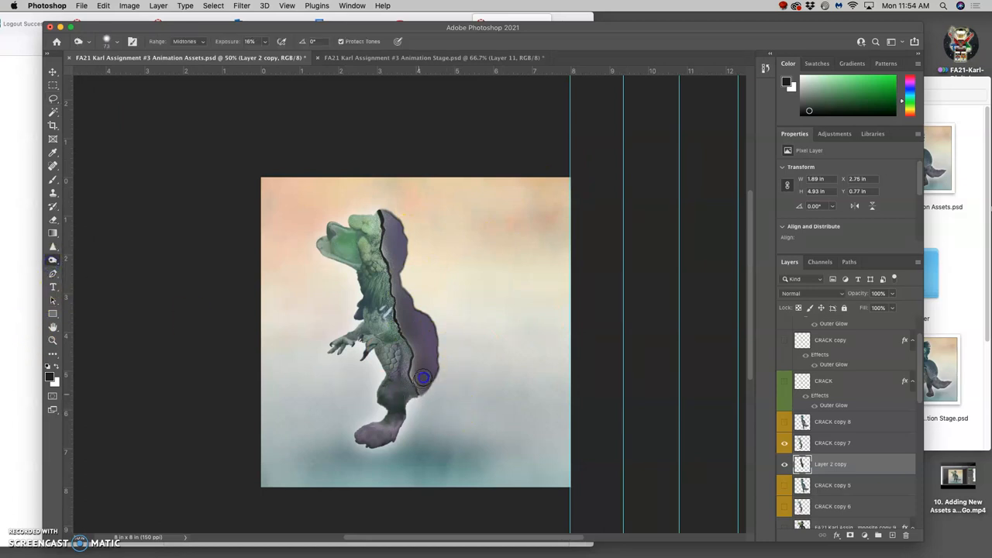
mouse_move(417, 376)
left_mouse_down()
mouse_move(419, 334)
mouse_move(438, 378)
left_mouse_up()
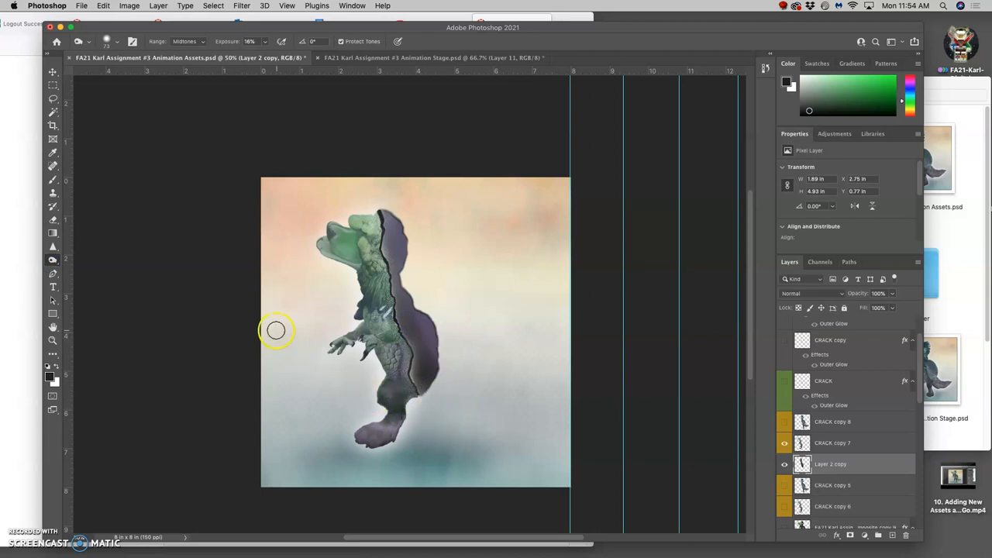
key("super+z")
key("super+z")
key("super+z")
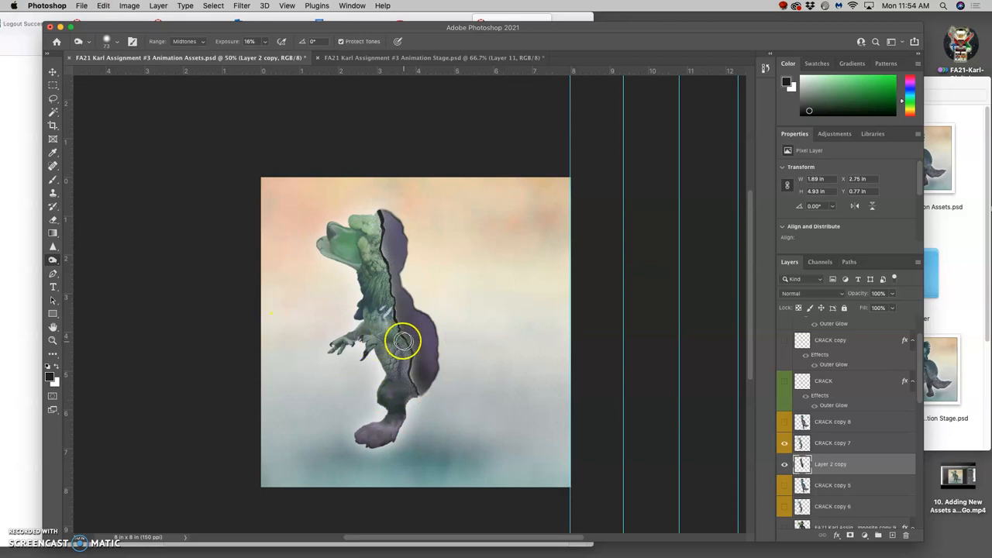
left_click_drag(416, 378, 385, 246)
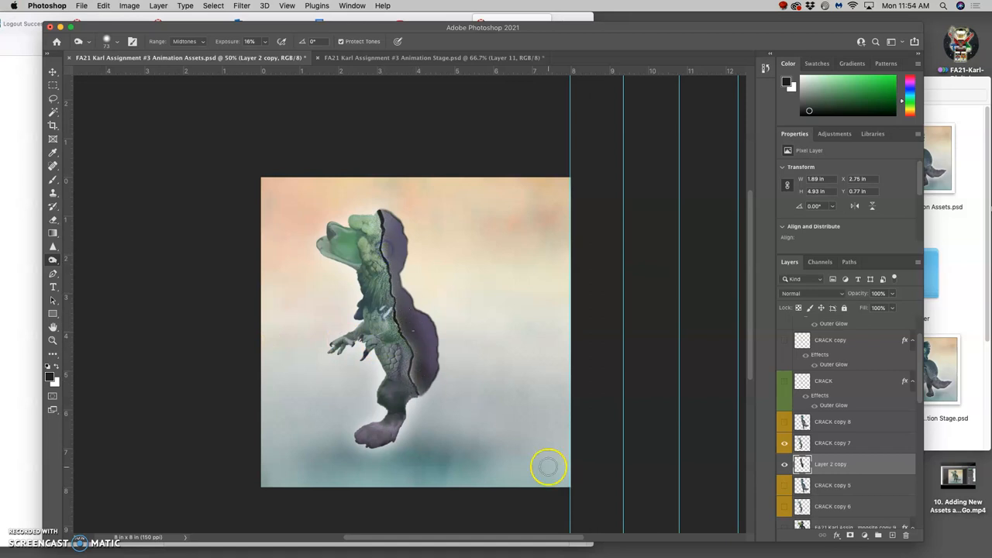
On CRACK copy 7 with Range set to Highlights, burn the crack downward and lighten the body edge.
left_click(835, 445)
left_click(392, 248)
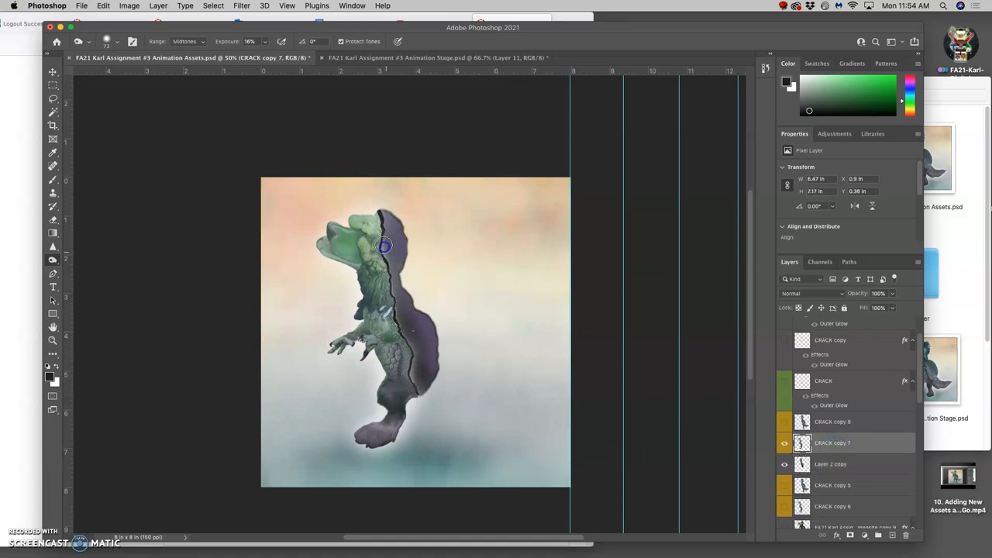
left_click(188, 41)
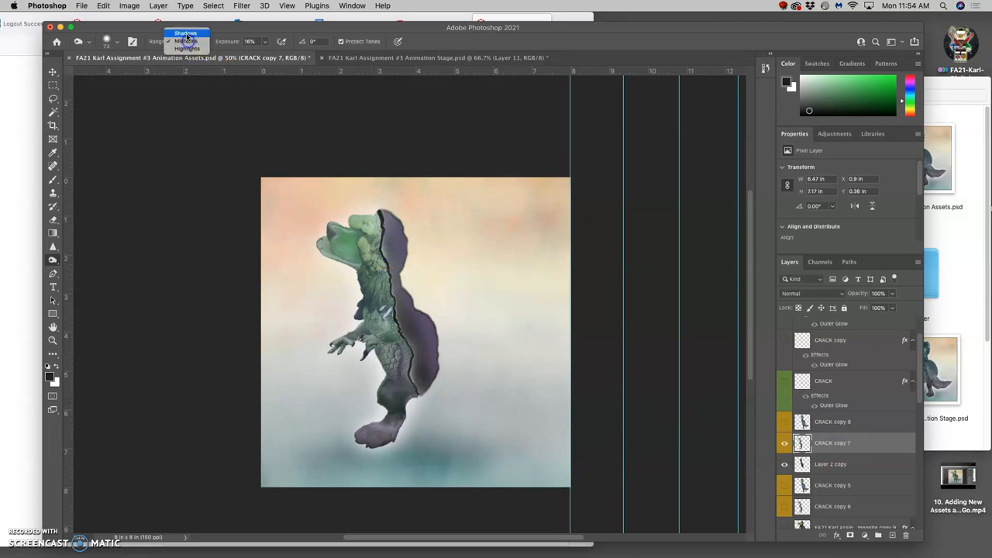
left_click(188, 49)
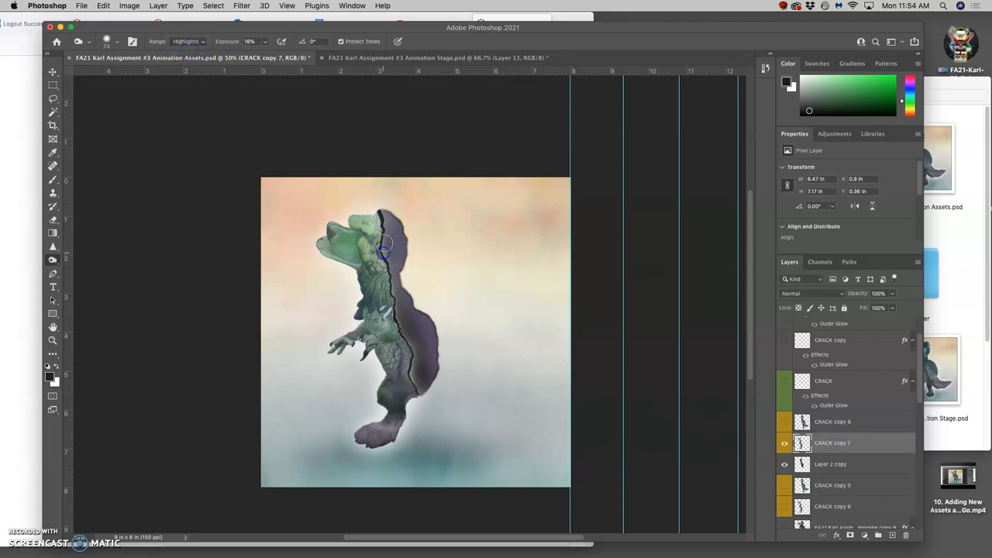
left_click_drag(387, 244, 393, 292)
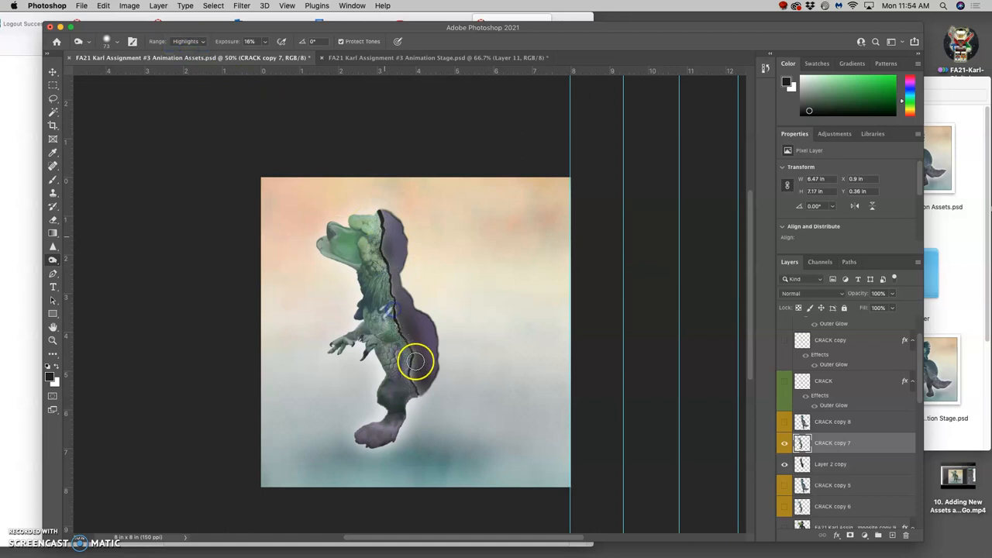
left_click_drag(417, 361, 418, 369)
mouse_move(409, 365)
left_mouse_down()
mouse_move(412, 347)
mouse_move(412, 388)
left_mouse_up()
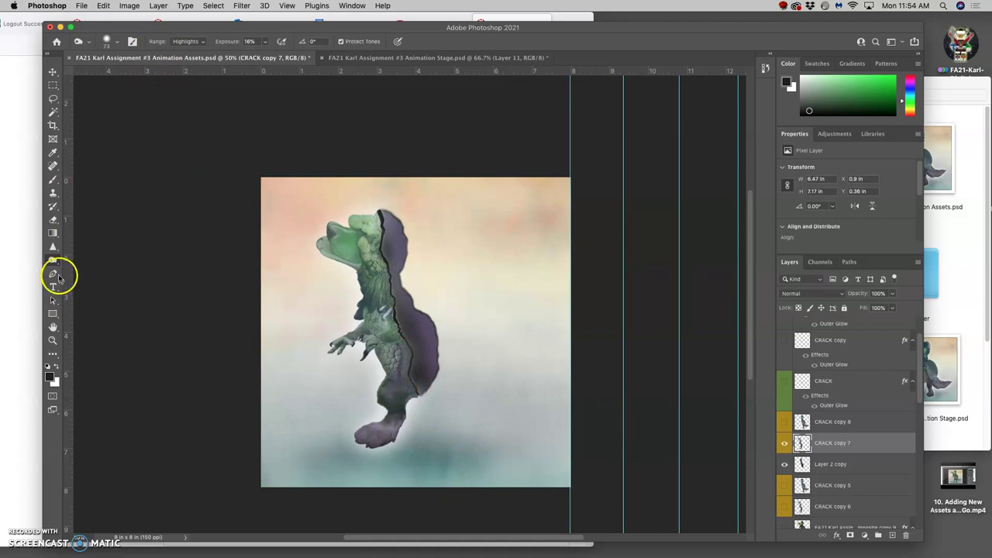
With Range on Shadows, shade the lower crack edge darker and make CRACK copy 6 visible again.
left_click(188, 43)
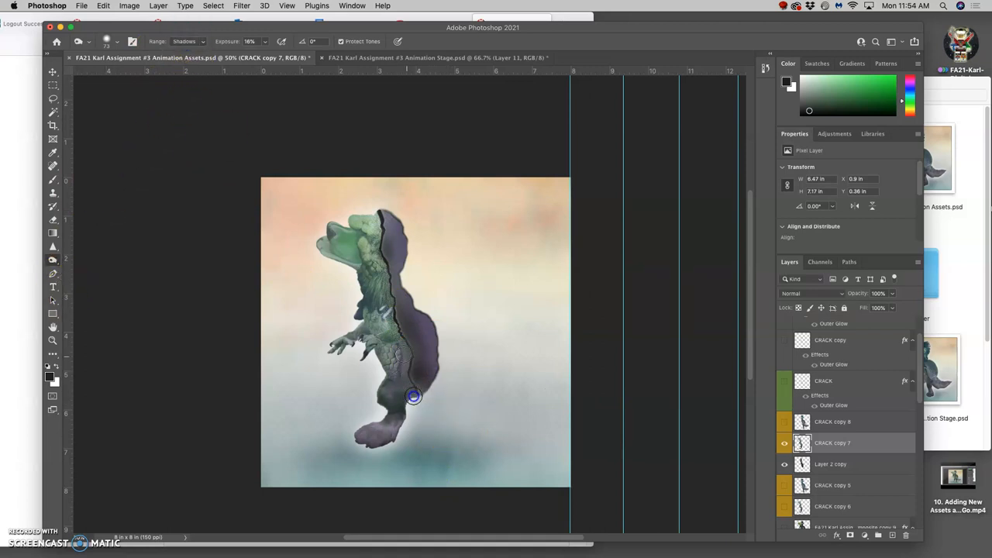
left_click_drag(413, 397, 417, 404)
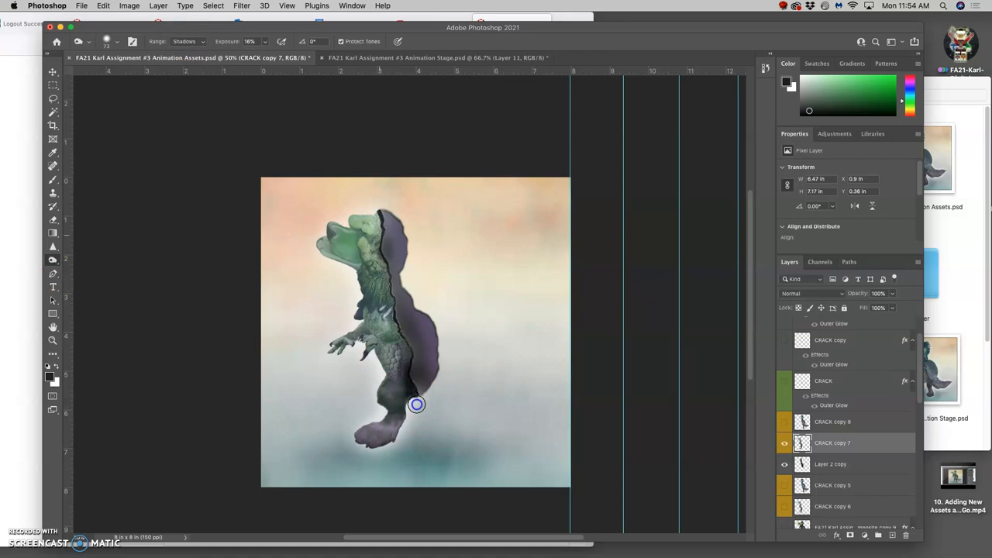
left_click(475, 447)
left_click_drag(395, 320, 387, 284)
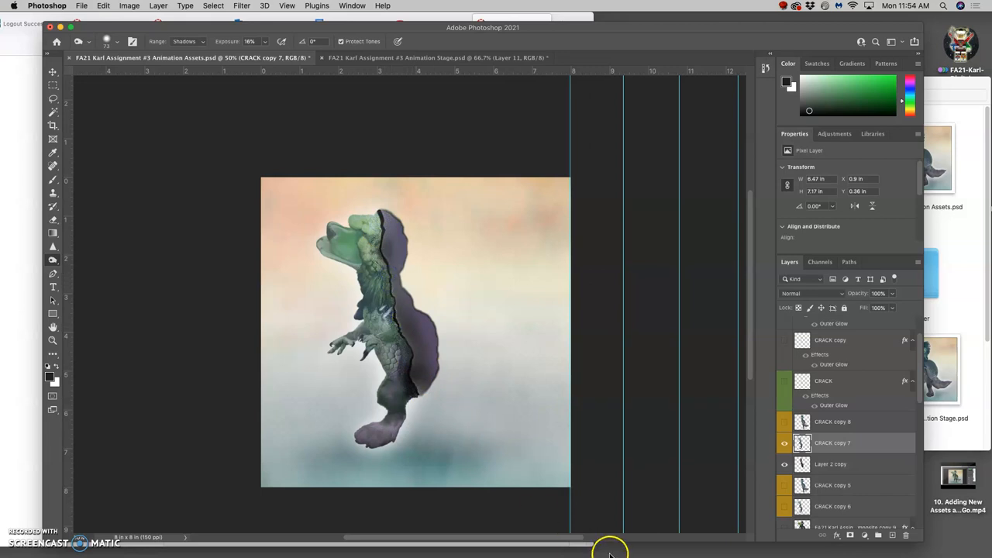
left_click(784, 508)
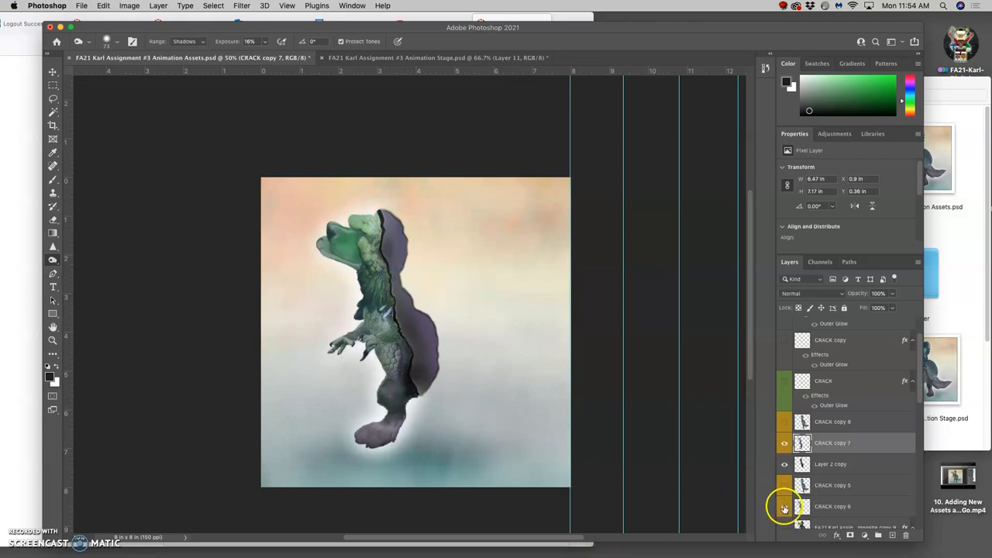
Lower CRACK copy 7's opacity to 87% and compare with Layer 2 copy hidden and shown.
left_click(892, 292)
left_click_drag(893, 307, 881, 307)
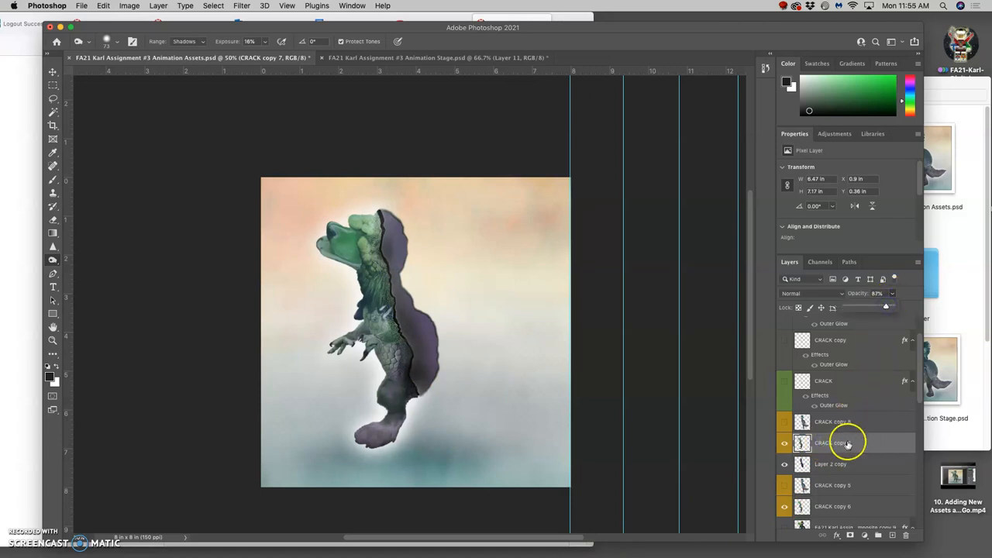
left_click(786, 465)
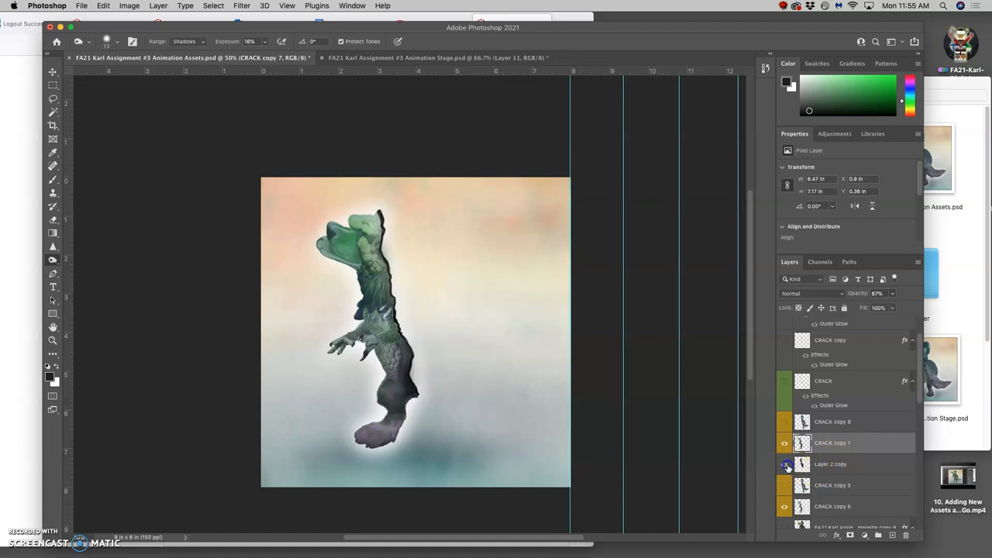
left_click(786, 465)
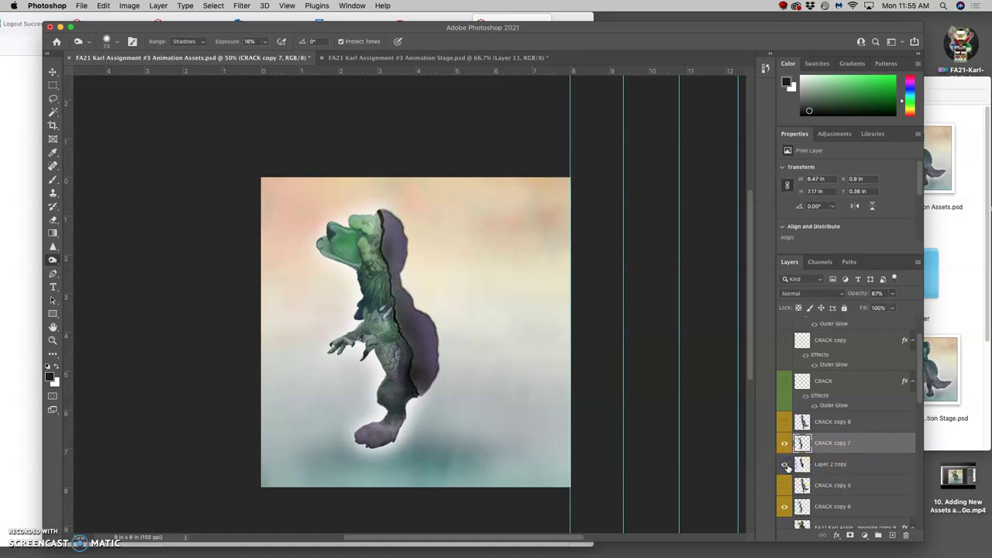
Show and select CRACK copy 8 and check its opacity at 100%.
left_click(785, 422)
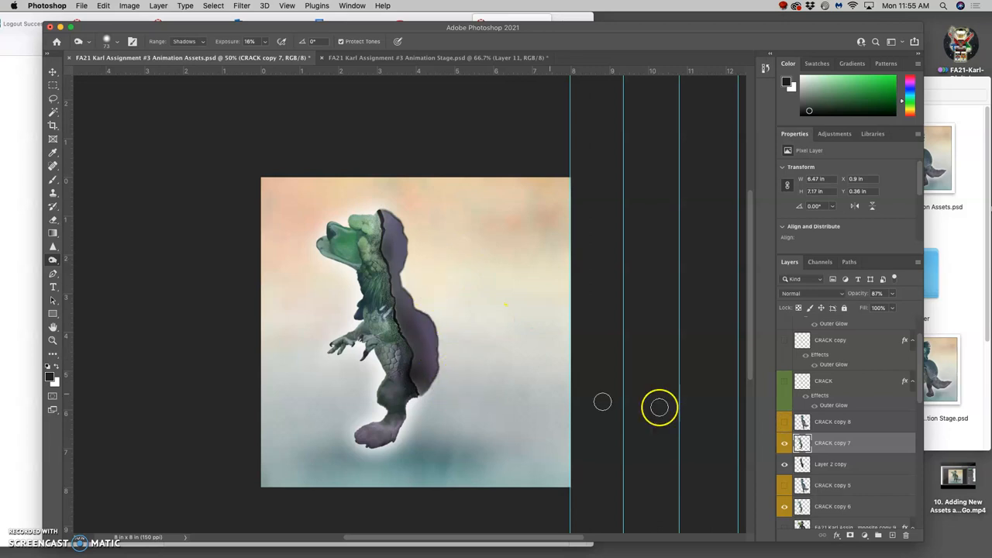
left_click(864, 421)
left_click(786, 422)
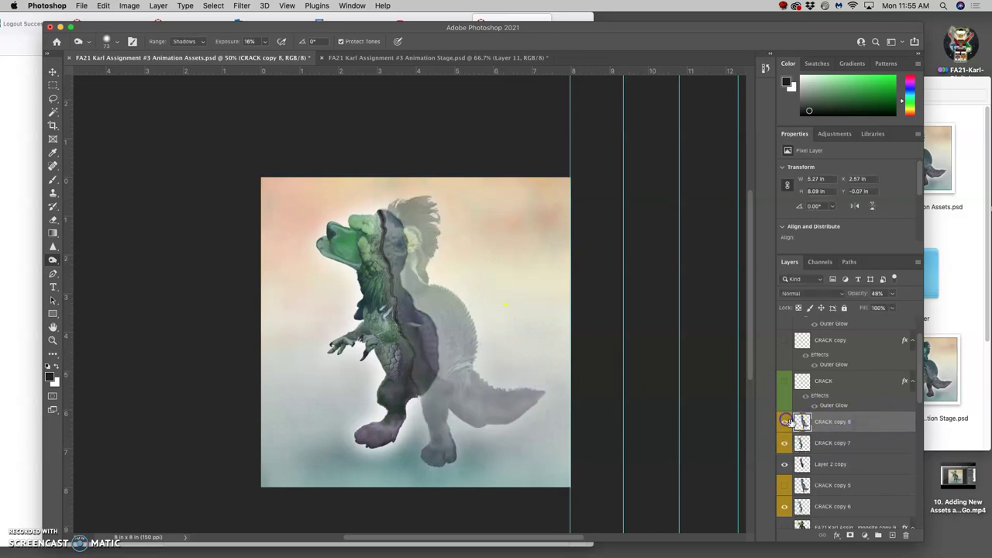
left_click(892, 293)
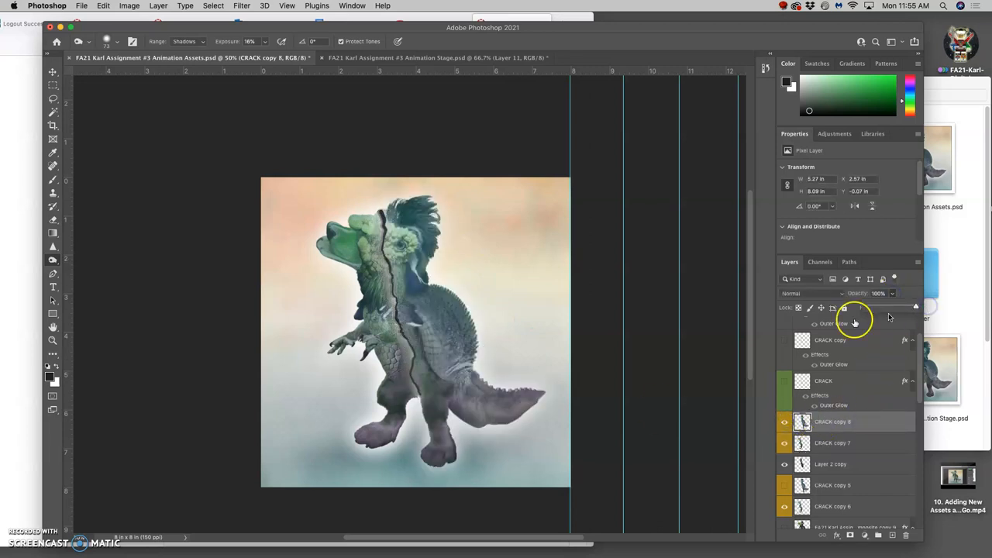
Toggle CRACK copy 8's visibility to compare, leave it hidden, and select CRACK copy 7.
left_click(785, 422)
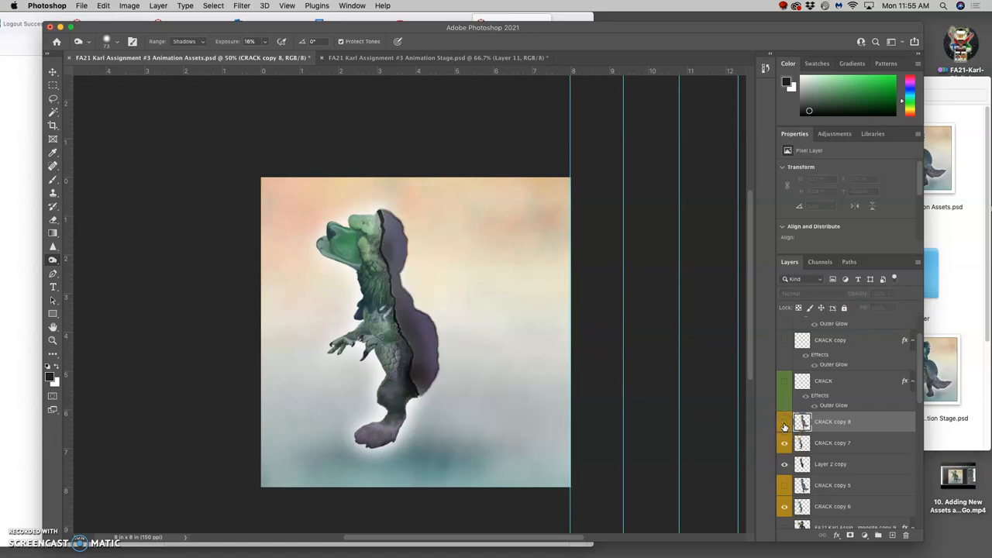
left_click(785, 422)
left_click(785, 422)
left_click(784, 423)
left_click(836, 445)
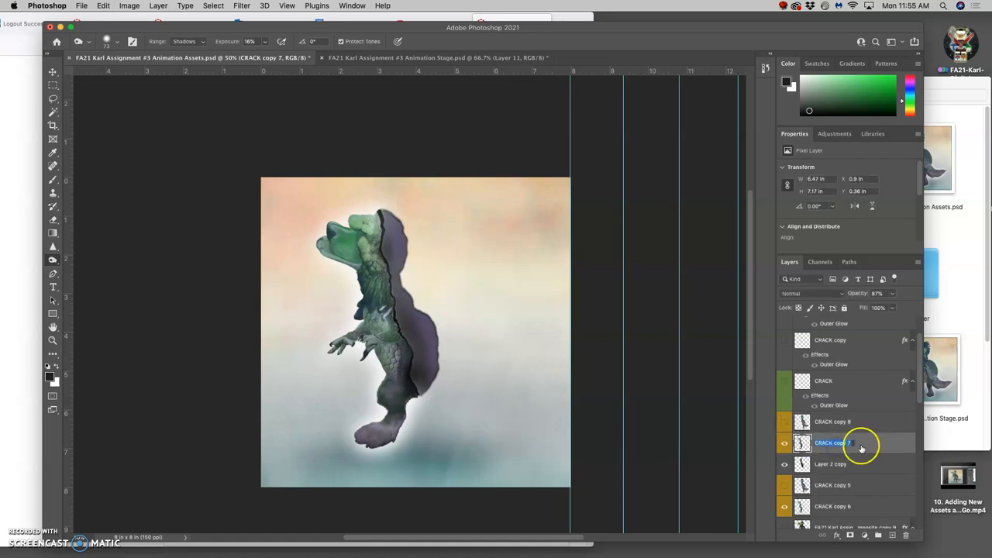
left_click(862, 446)
Preview a white Stroke outline on CRACK copy 7 in Layer Style, turn it off and confirm with OK.
double_click(868, 445)
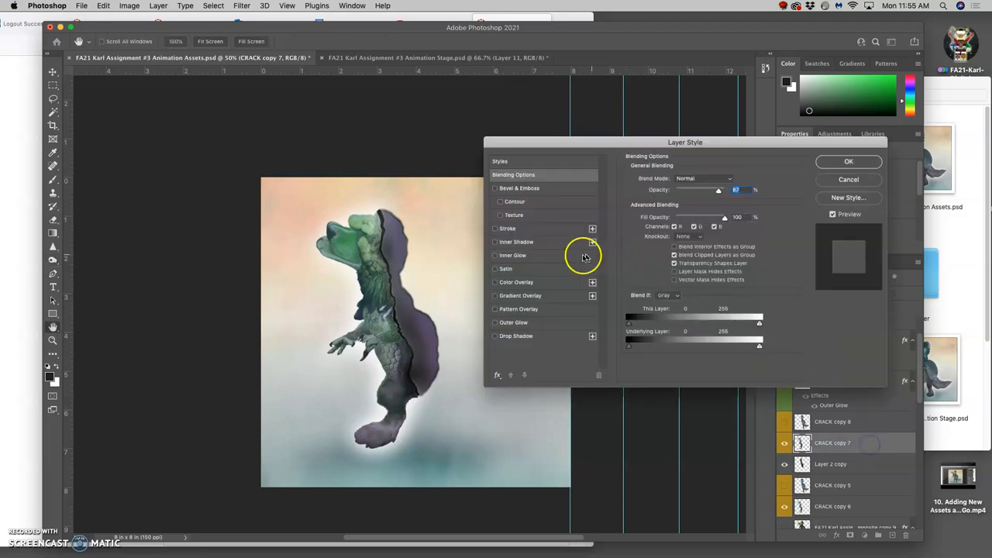
left_click(494, 229)
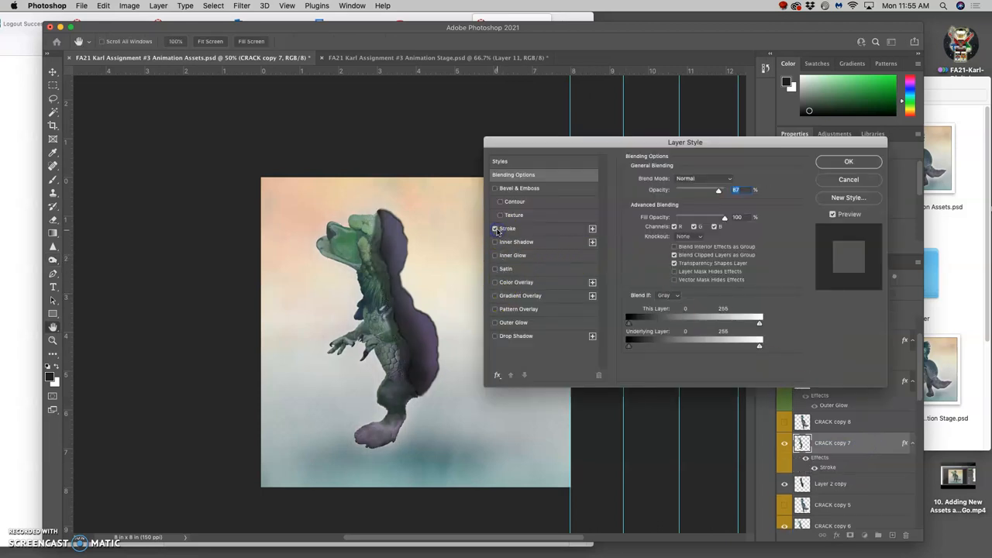
left_click(495, 229)
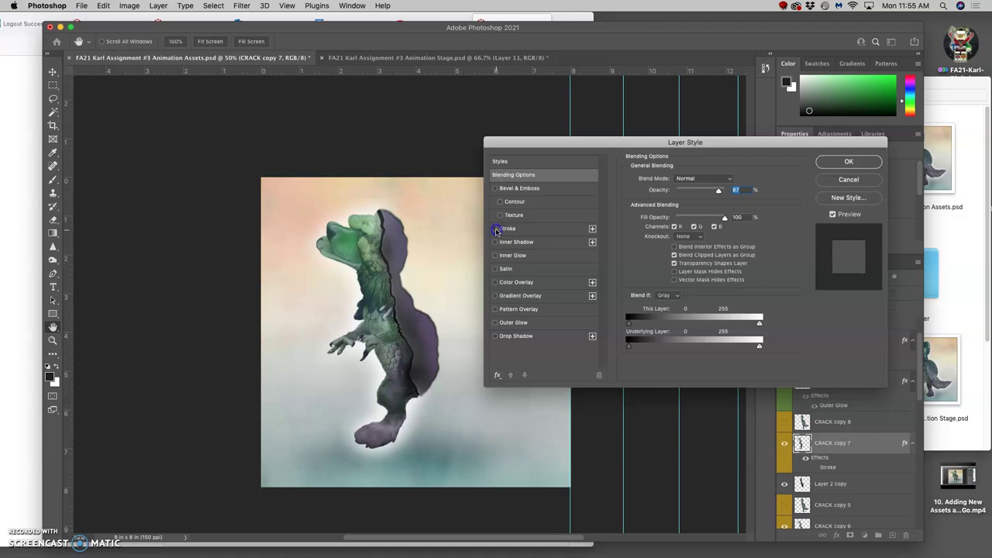
left_click(495, 229)
left_click(523, 230)
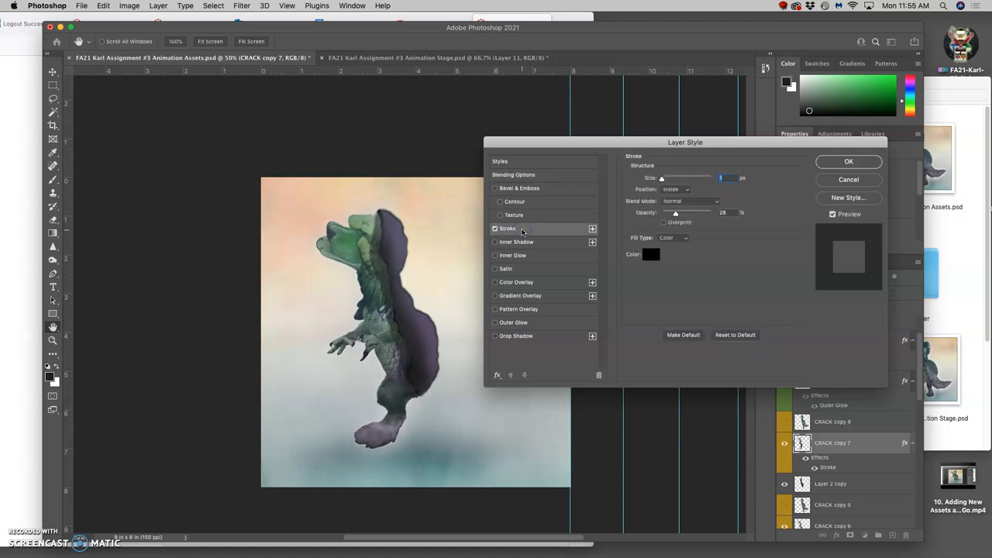
left_click(495, 230)
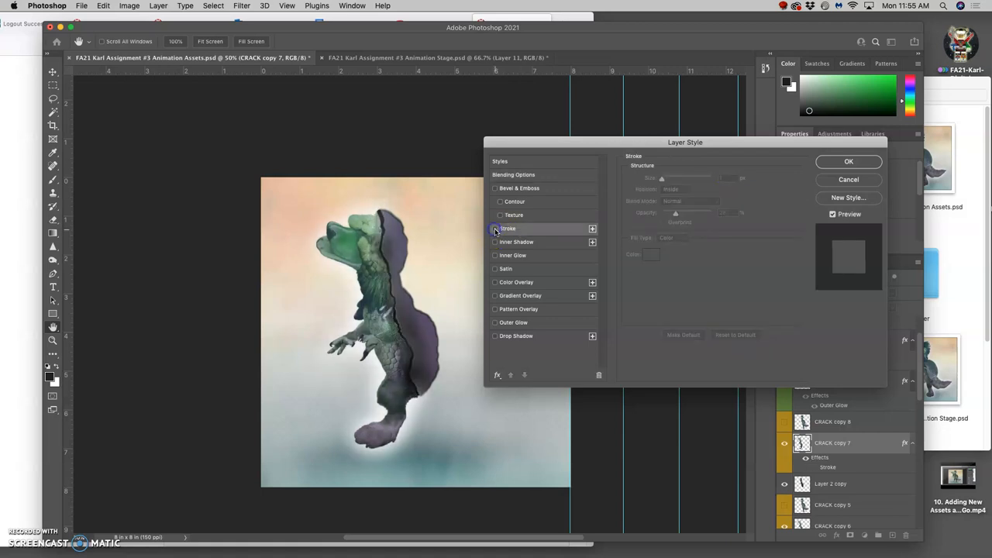
left_click(848, 161)
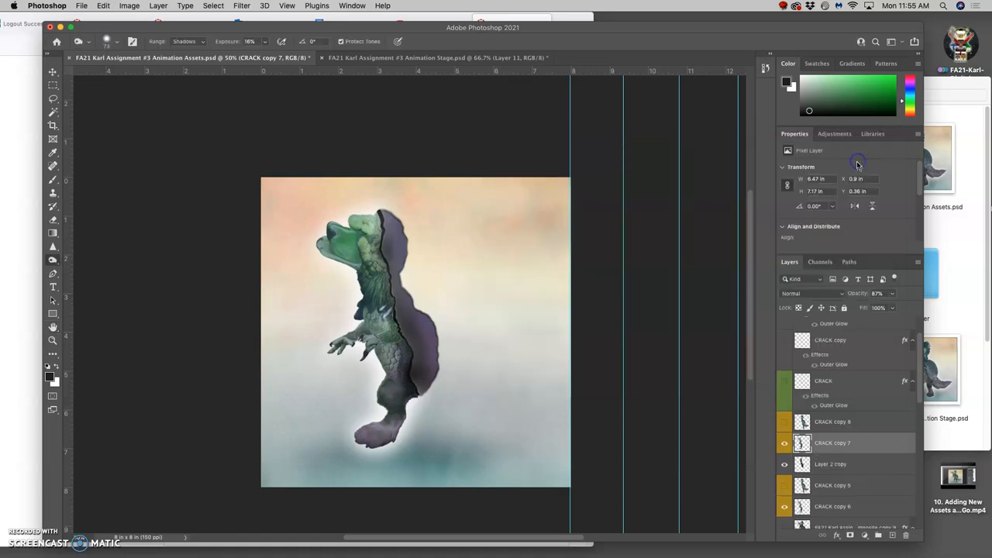
Return CRACK copy 7 to 100% opacity and check Layer 2 copy's opacity.
left_click(892, 294)
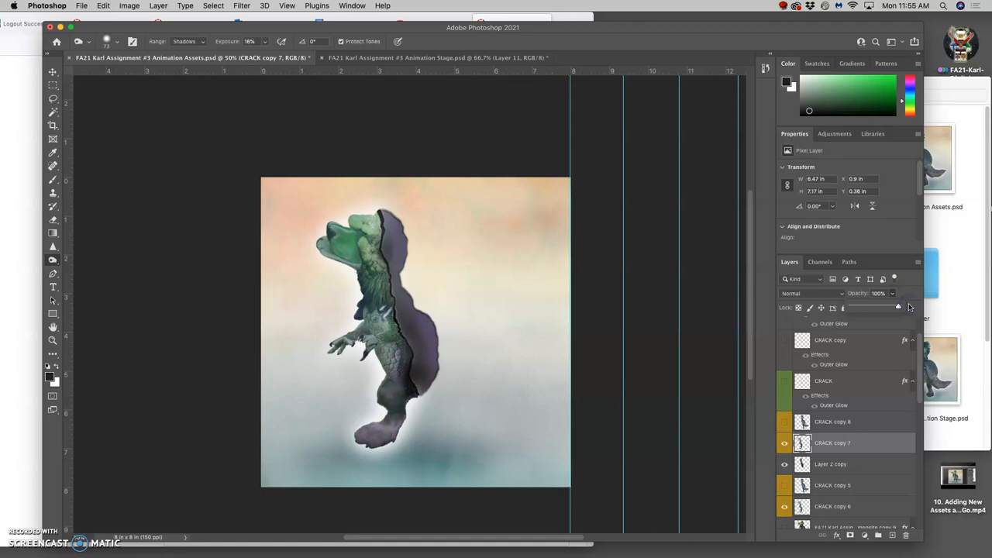
left_click(856, 464)
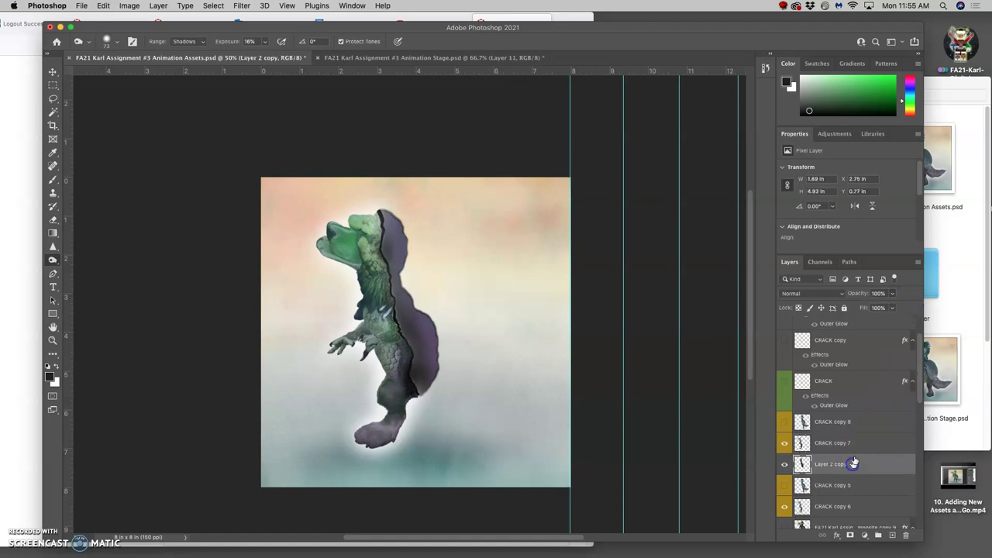
left_click(891, 293)
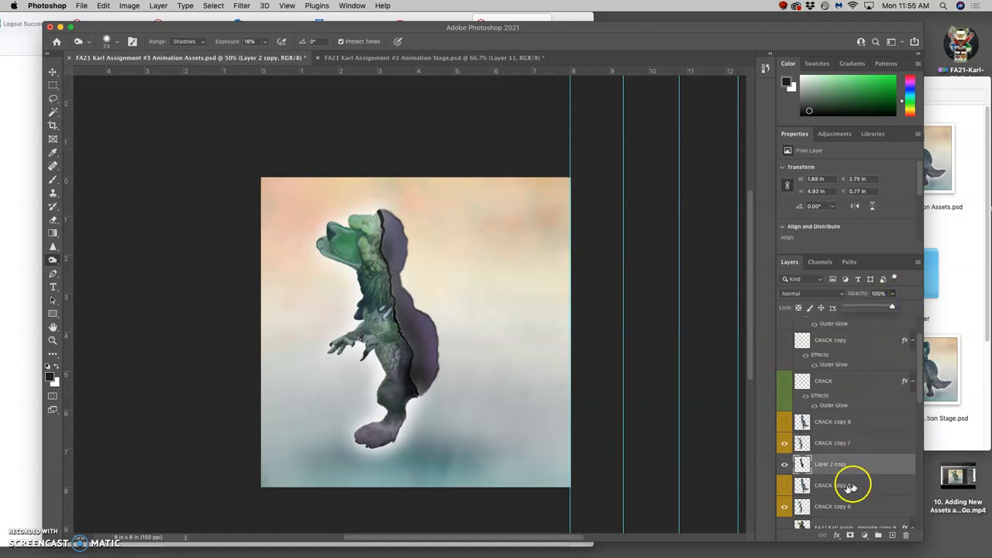
Duplicate CRACK copy 6 as CRACK copy 9 above CRACK copy 5 and select it with CRACK copy 7 and Layer 2 copy.
left_click(823, 507)
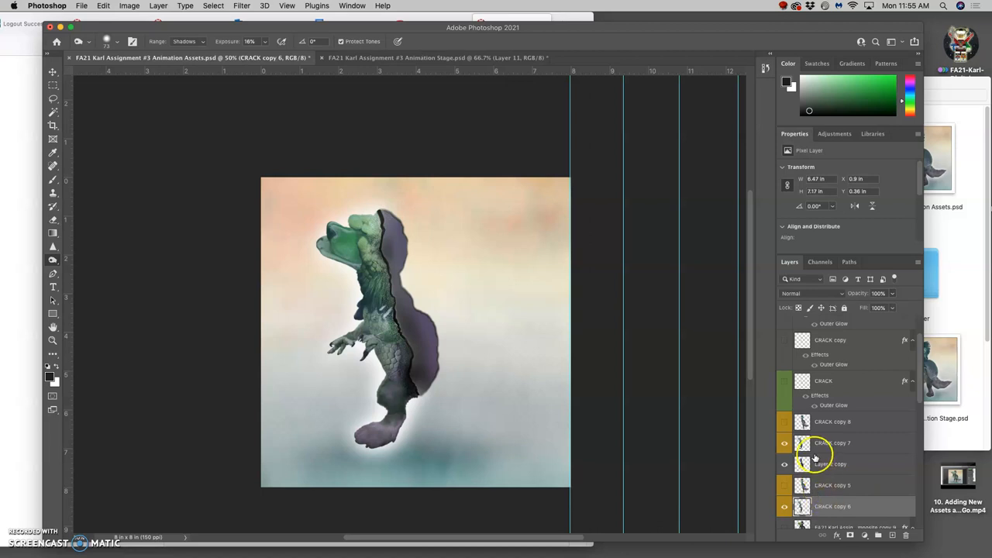
key("super+j")
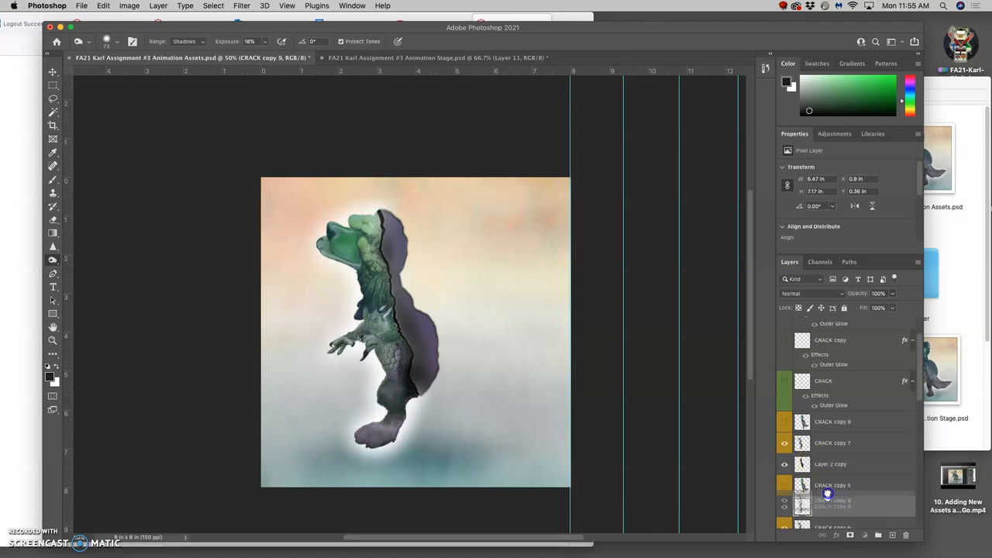
left_click_drag(827, 504, 823, 479)
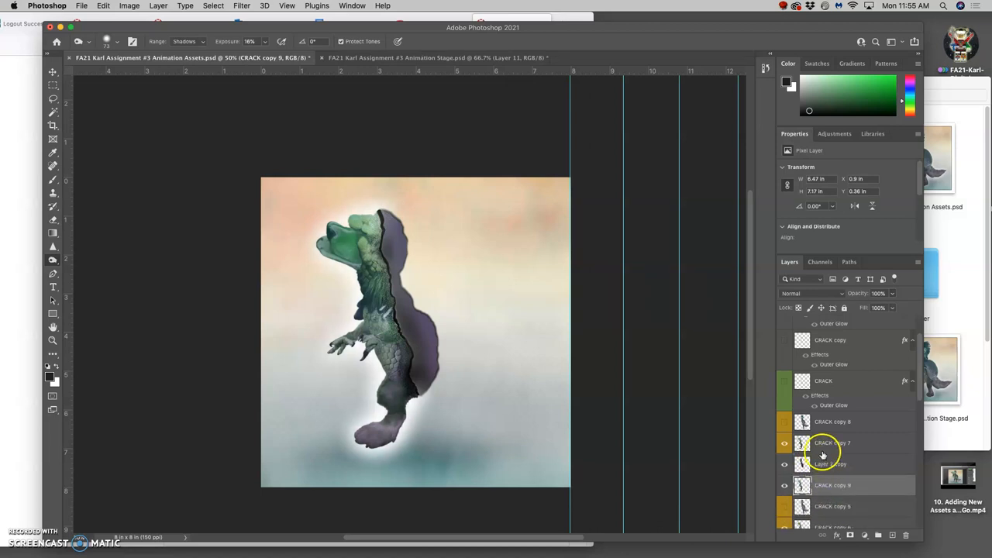
left_click(823, 444, "shift")
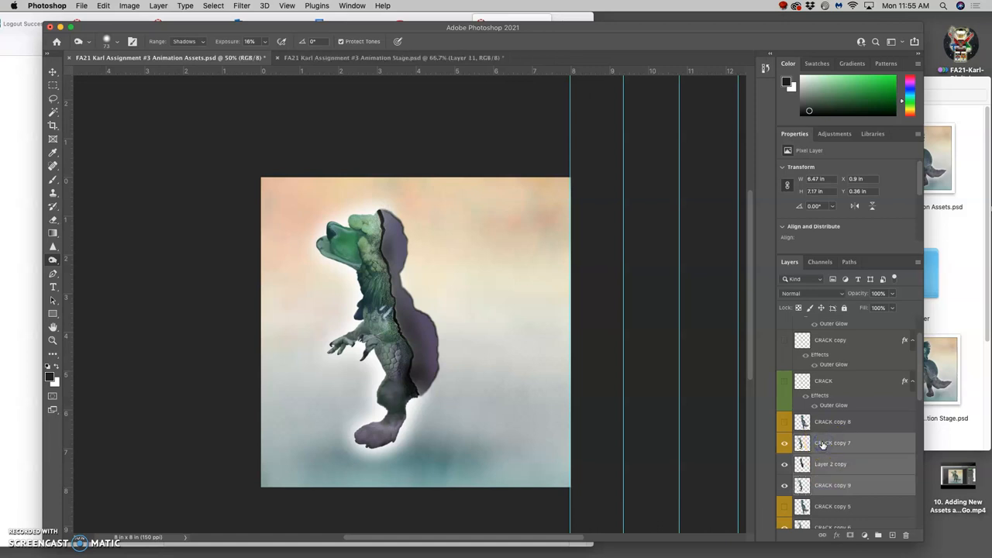
Merge the selected layers into CRACK copy 7, then show and select the right-half layer CRACK copy 8.
key("super+e")
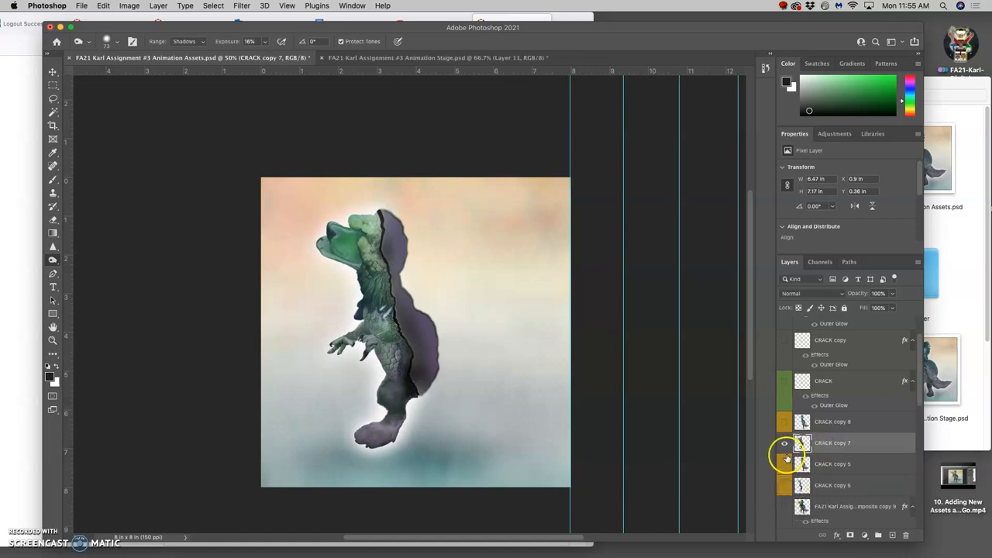
left_click(784, 422)
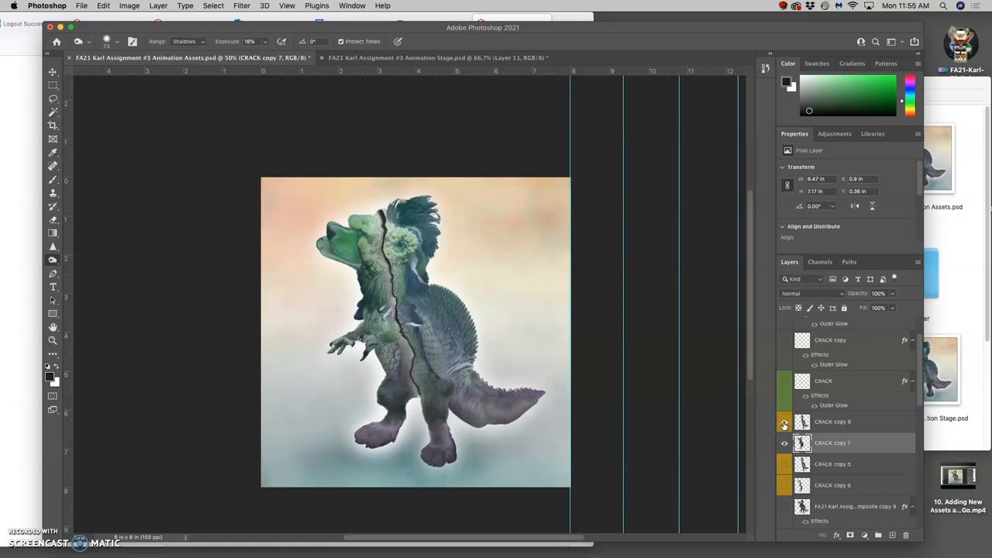
left_click(784, 422)
left_click(833, 422)
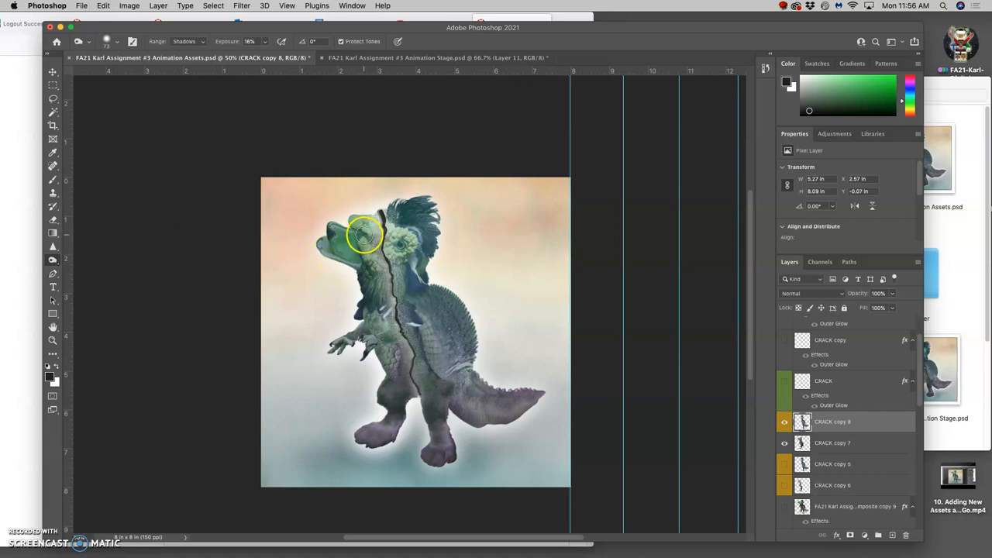
Burn the creature along the crack line with Range limited to Highlights.
left_click(184, 41)
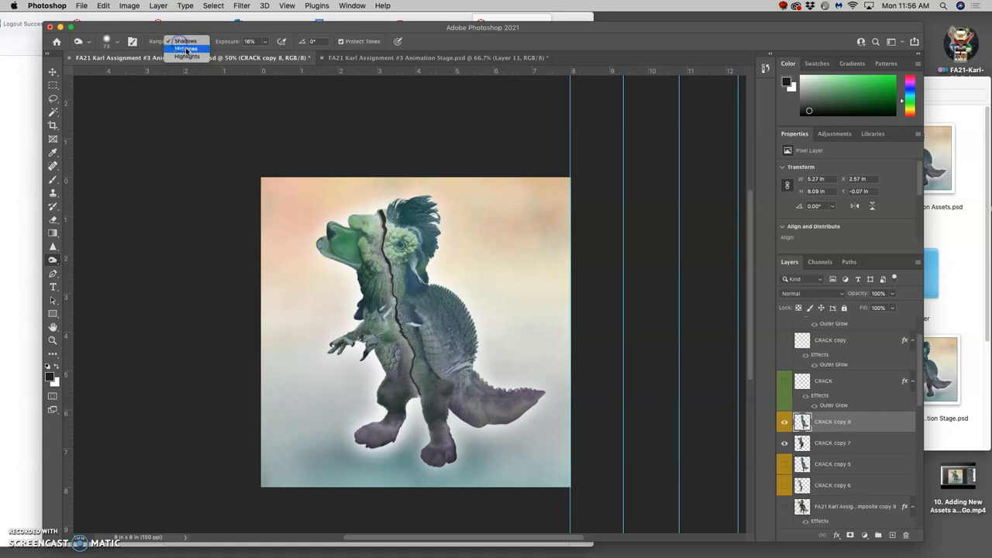
left_click(186, 57)
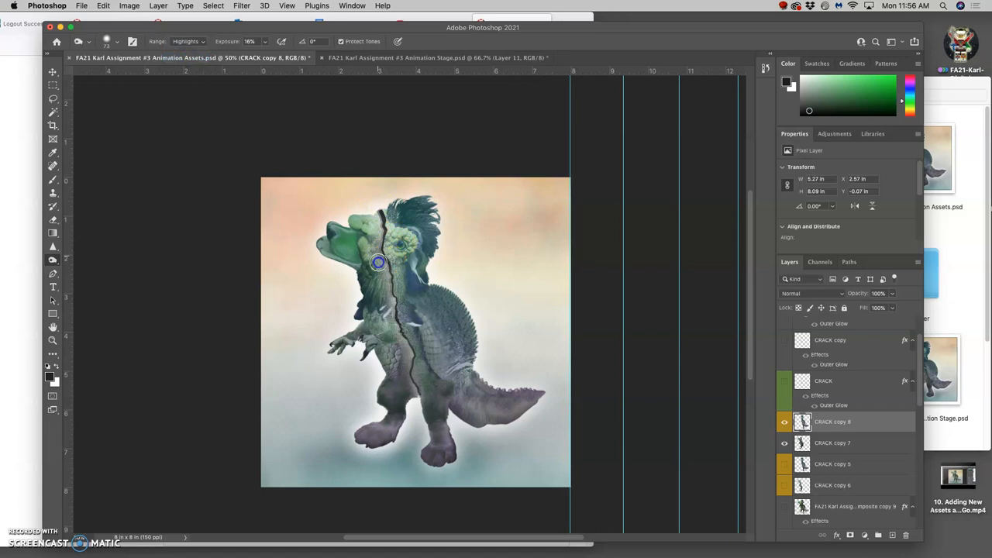
left_click_drag(375, 225, 393, 329)
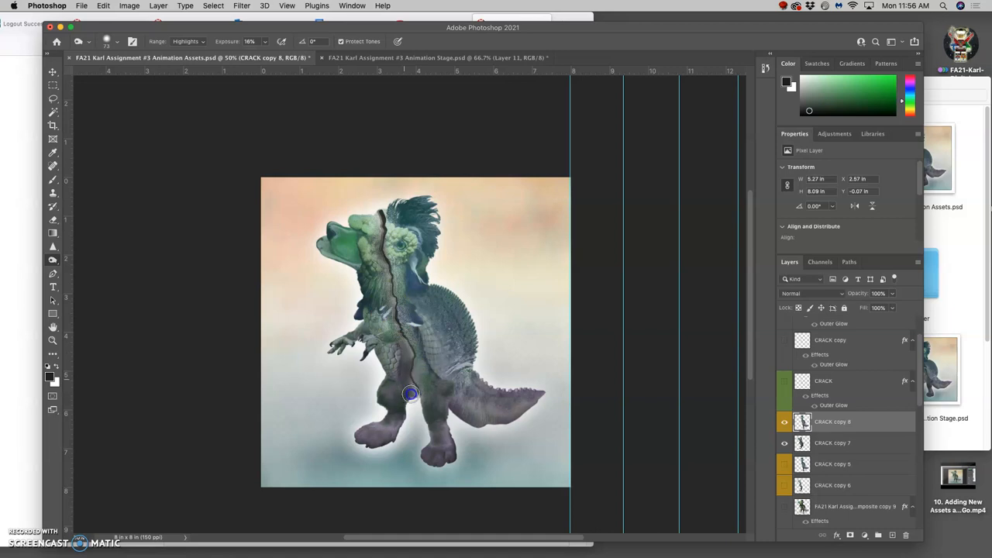
Compare the left and right shell halves by toggling CRACK copy 7 and 8 visibility.
left_click(784, 443)
left_click(784, 443)
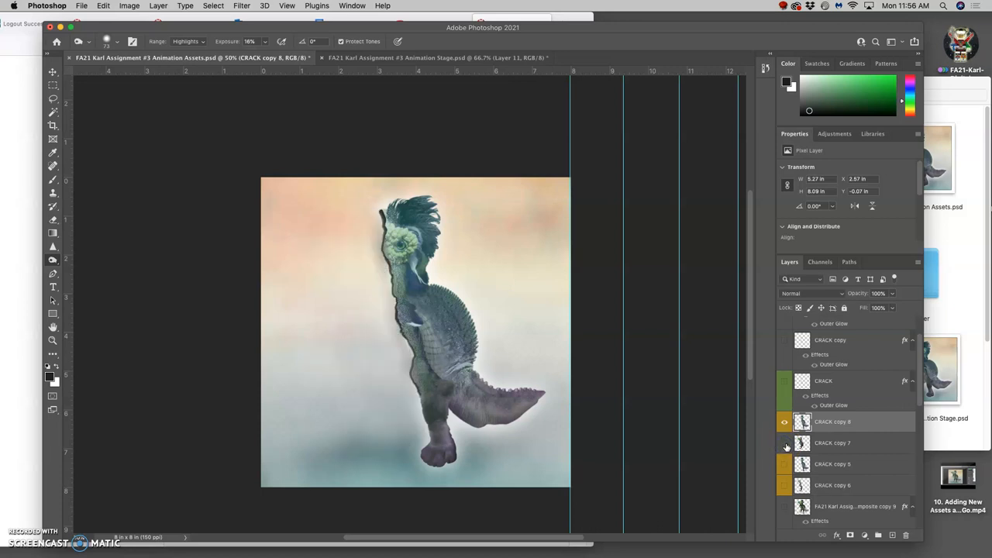
left_click(785, 443)
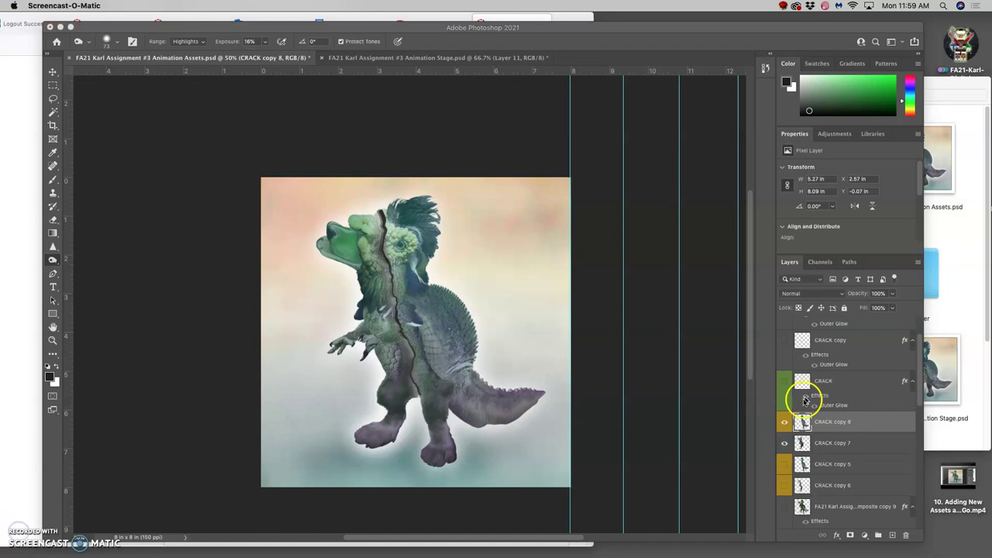
left_click(784, 422)
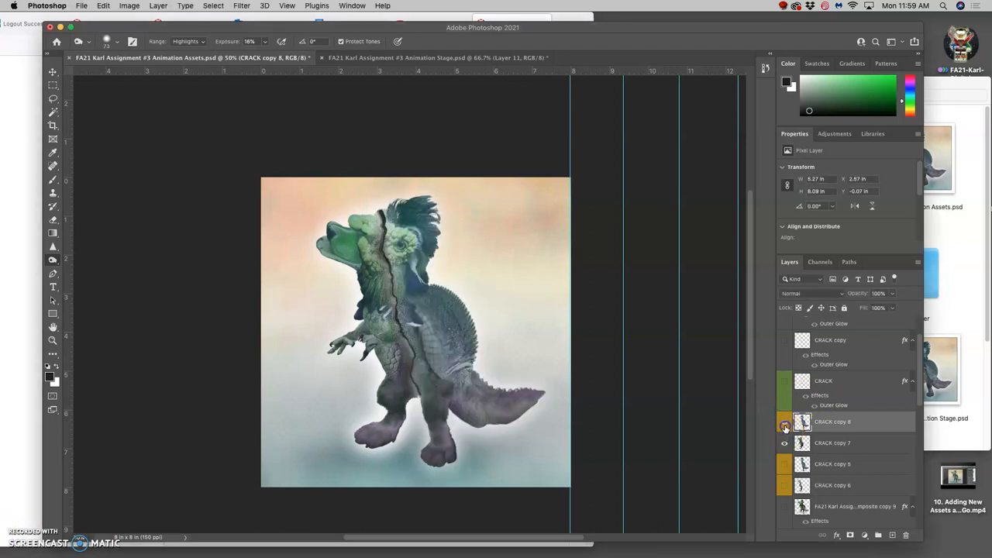
left_click(785, 422)
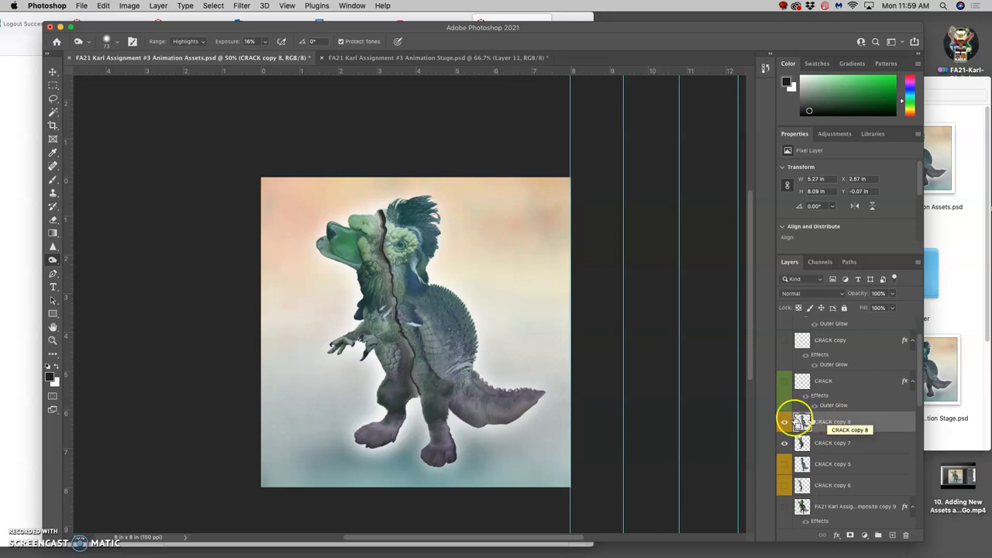
Try rotating and skewing CRACK copy 8's shell half in Free Transform, undoing both attempts.
key("super+t")
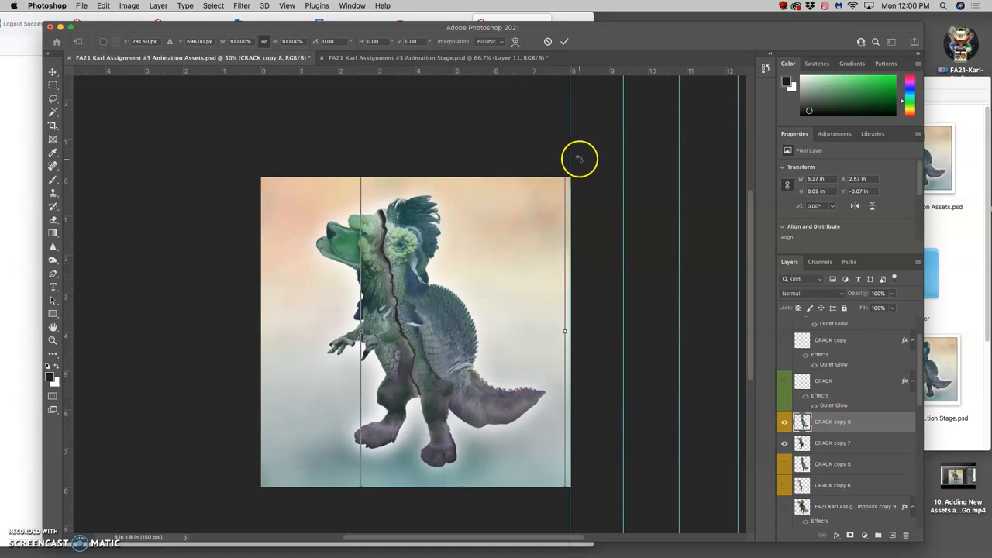
left_click_drag(580, 160, 597, 166)
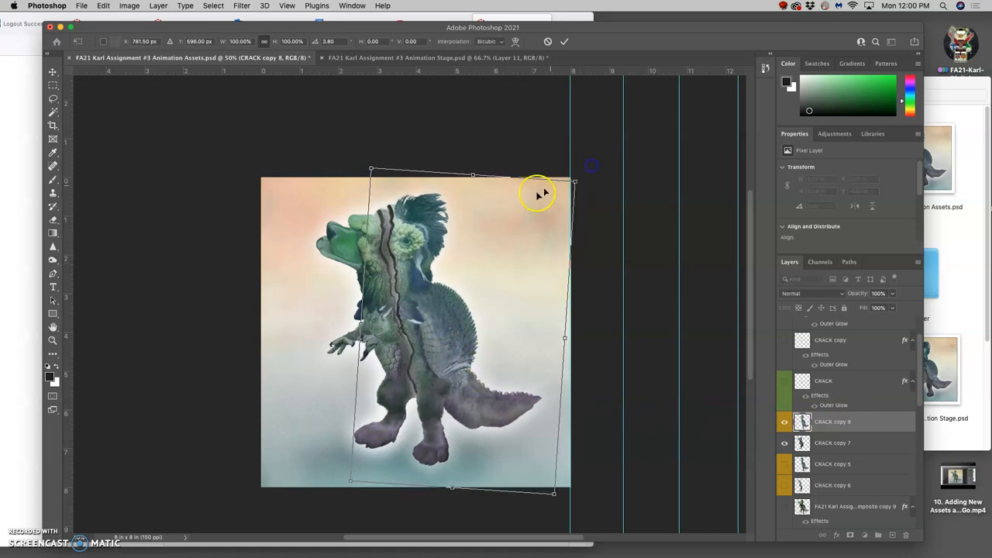
key("super+z")
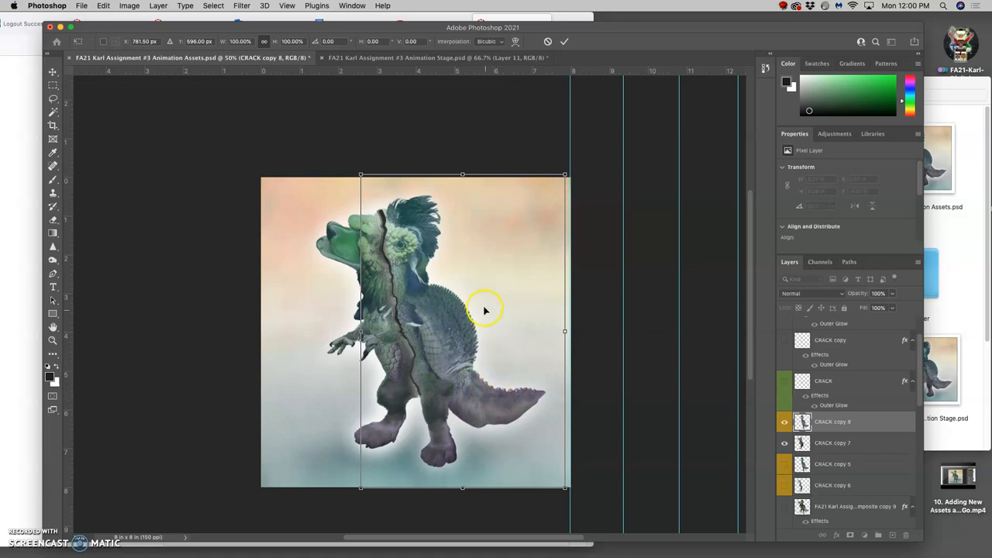
right_click(535, 203)
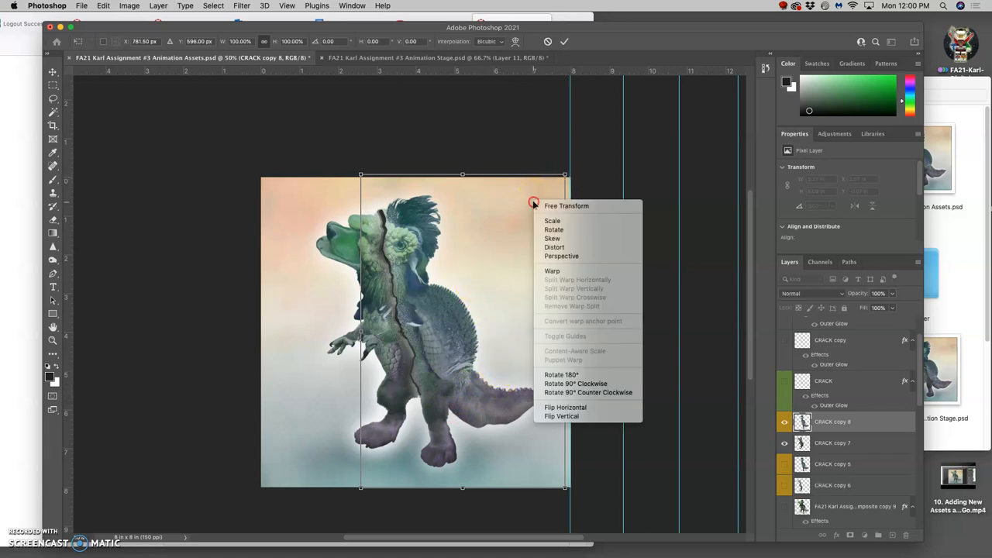
left_click(556, 238)
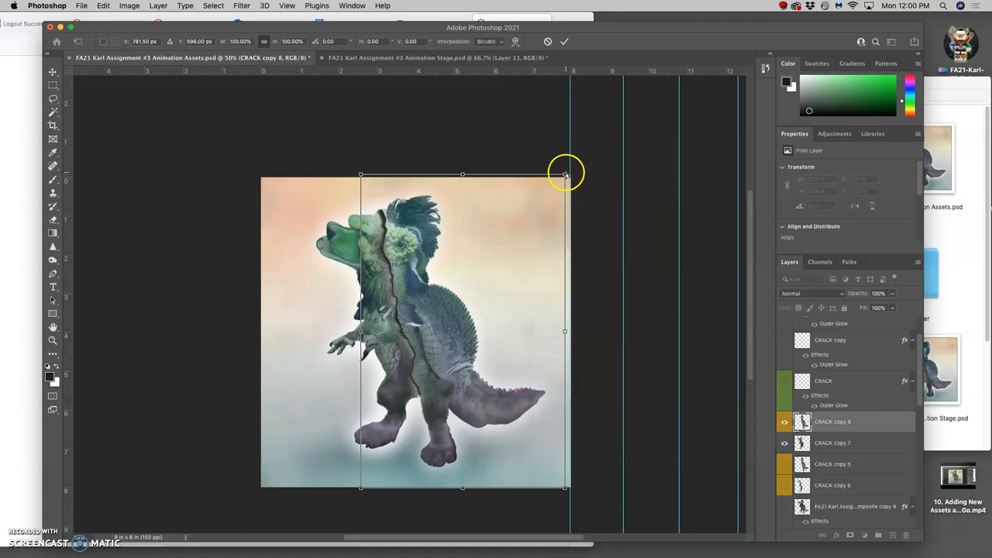
left_click_drag(567, 177, 582, 176)
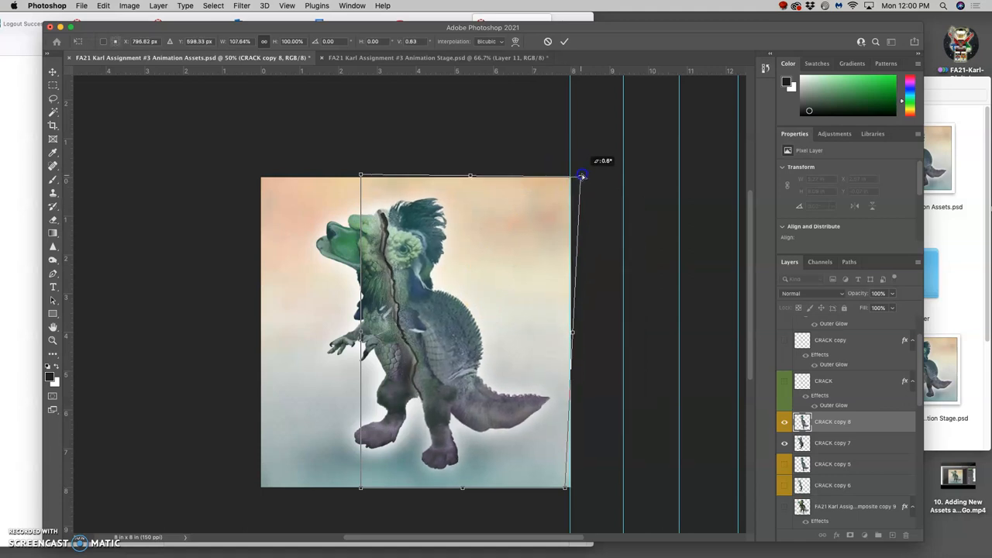
key("super+z")
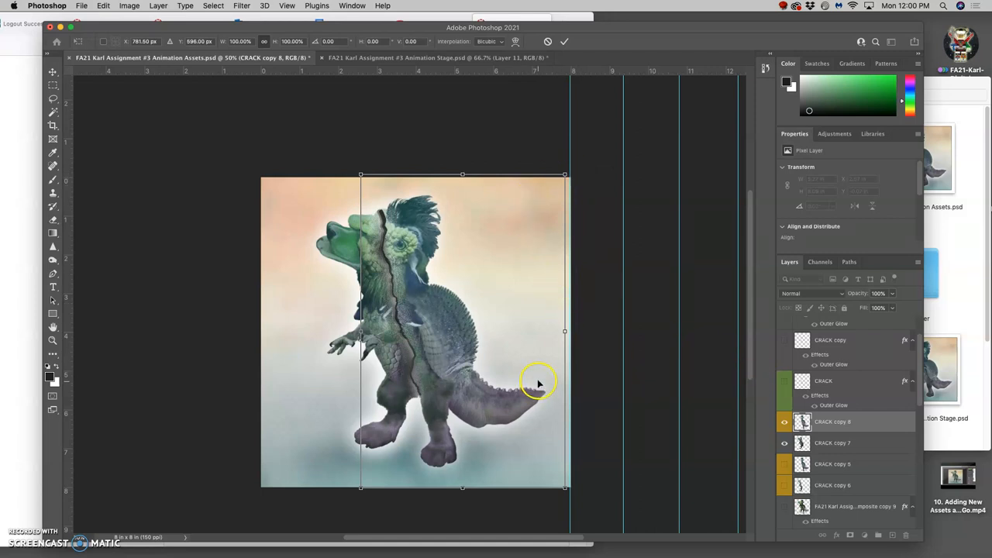
key("Return")
Rotate the right shell half about 4.75° clockwise and nudge it slightly right and down.
left_click(785, 464)
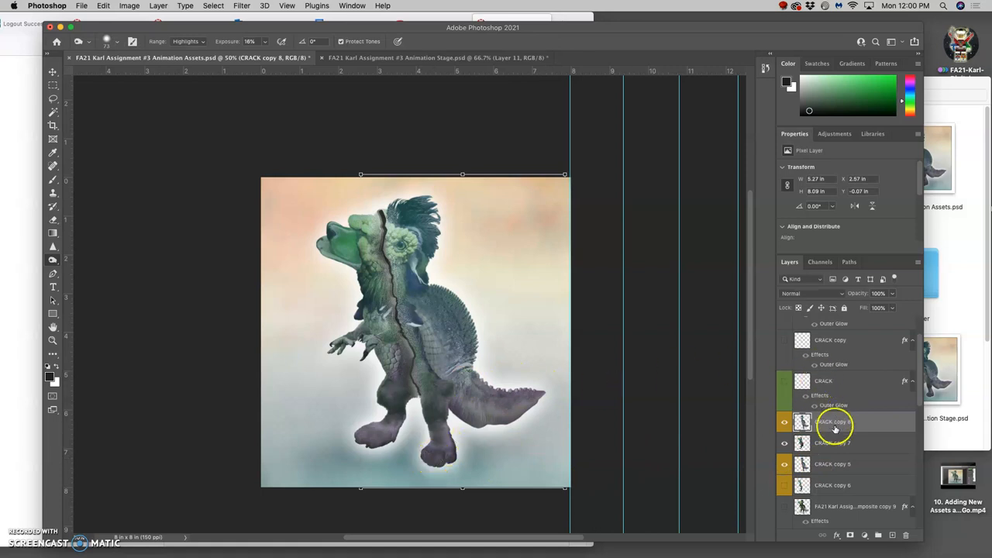
key("ctrl+t")
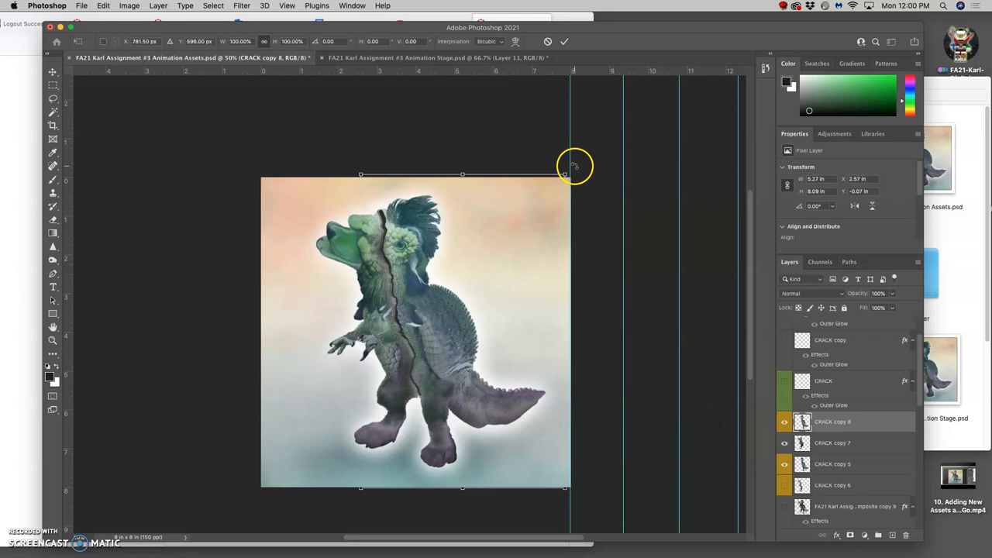
left_click_drag(574, 165, 591, 172)
left_click_drag(478, 261, 472, 268)
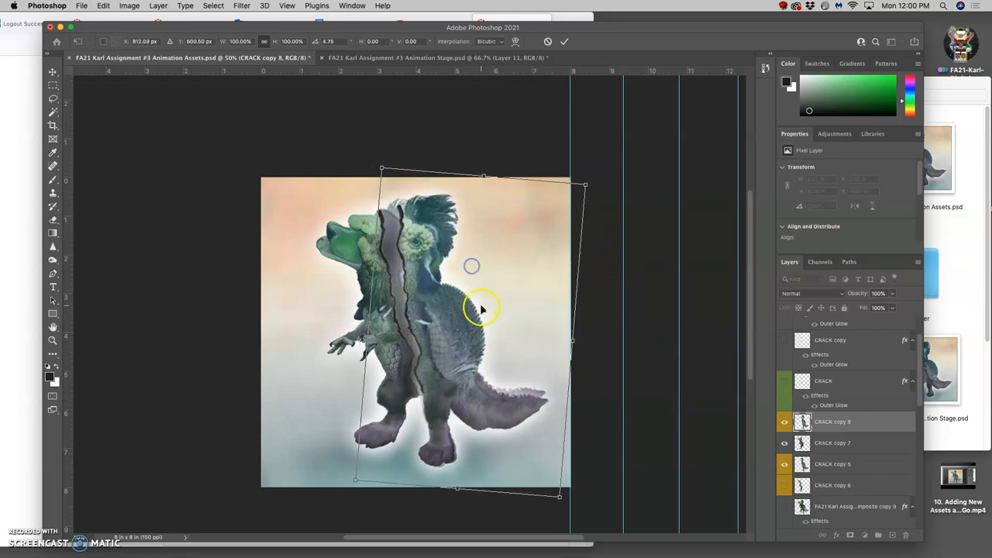
Warp the shell half's leg and body region upward and adjust the bottom-middle of the mesh.
right_click(461, 332)
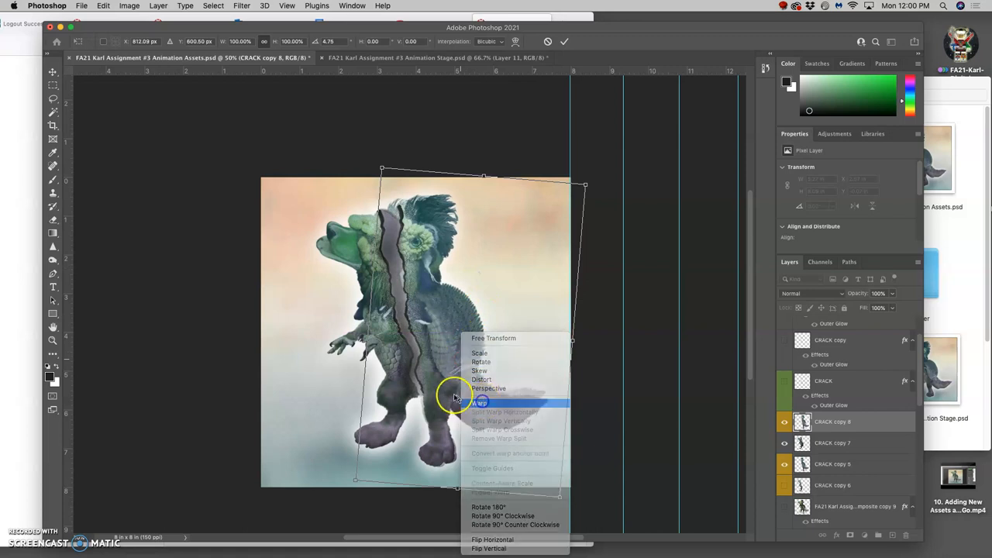
left_click(481, 403)
left_click_drag(419, 391, 416, 390)
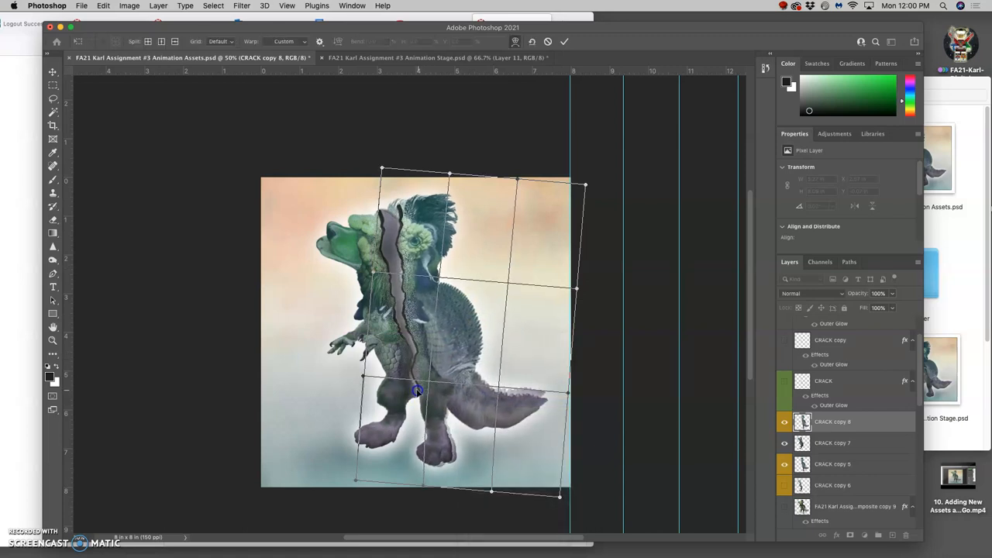
left_click_drag(440, 440, 387, 370)
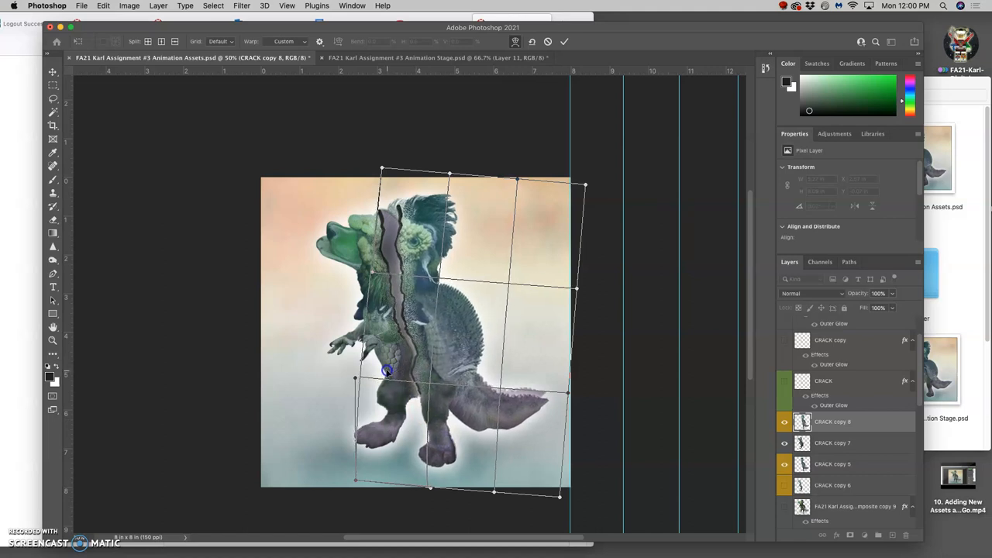
left_click_drag(494, 455, 497, 456)
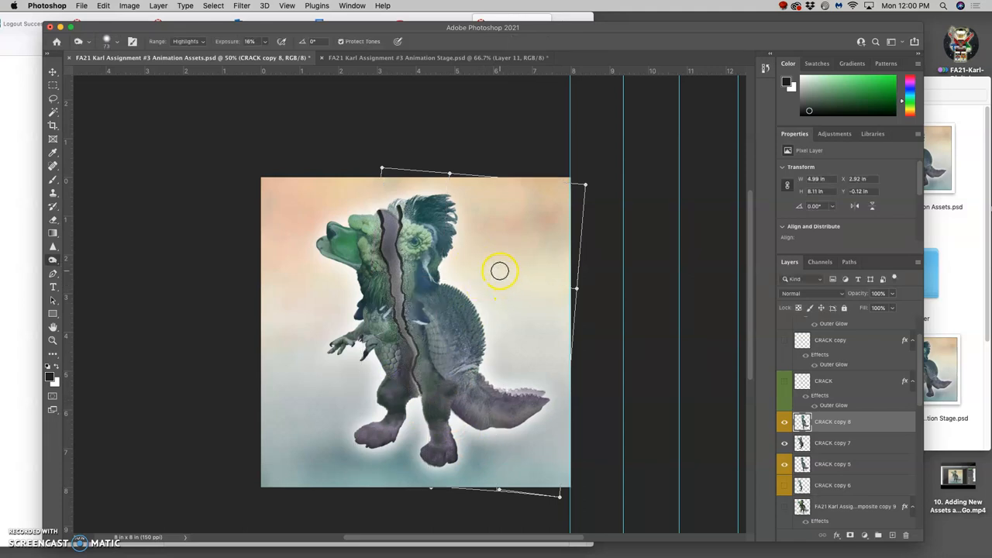
With the Dodge tool, compare the halves and lighten the lower end of the crack on CRACK copy 8.
left_click(833, 443)
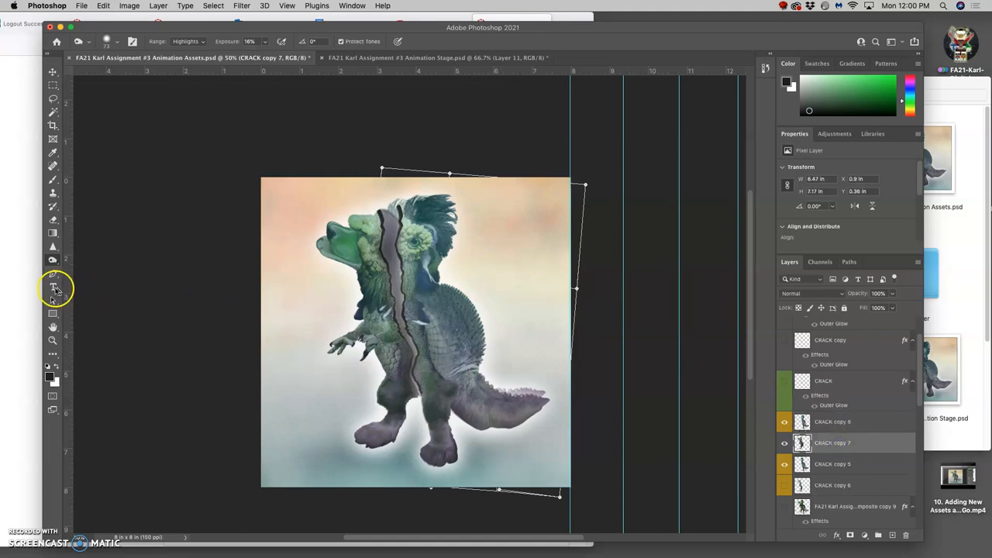
left_click(52, 261)
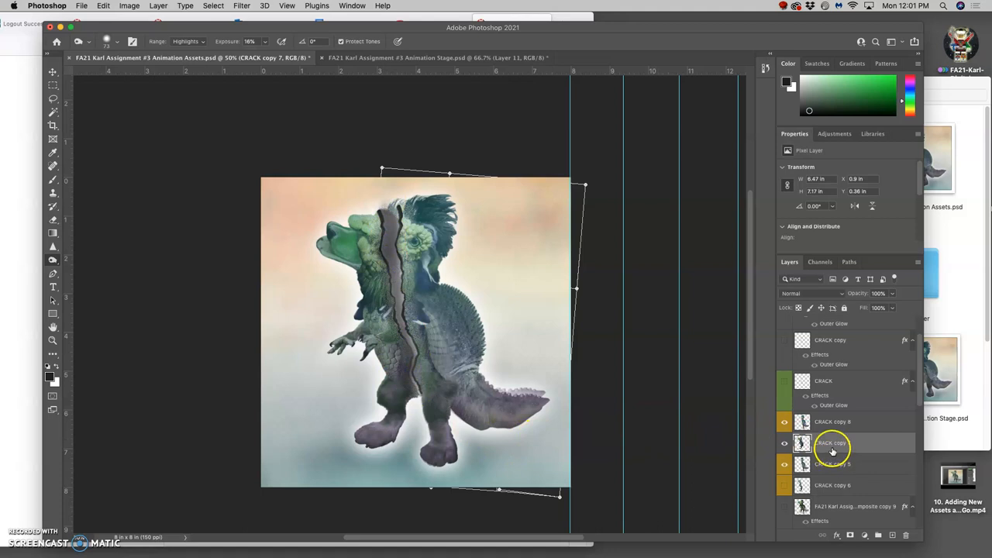
left_click(784, 422)
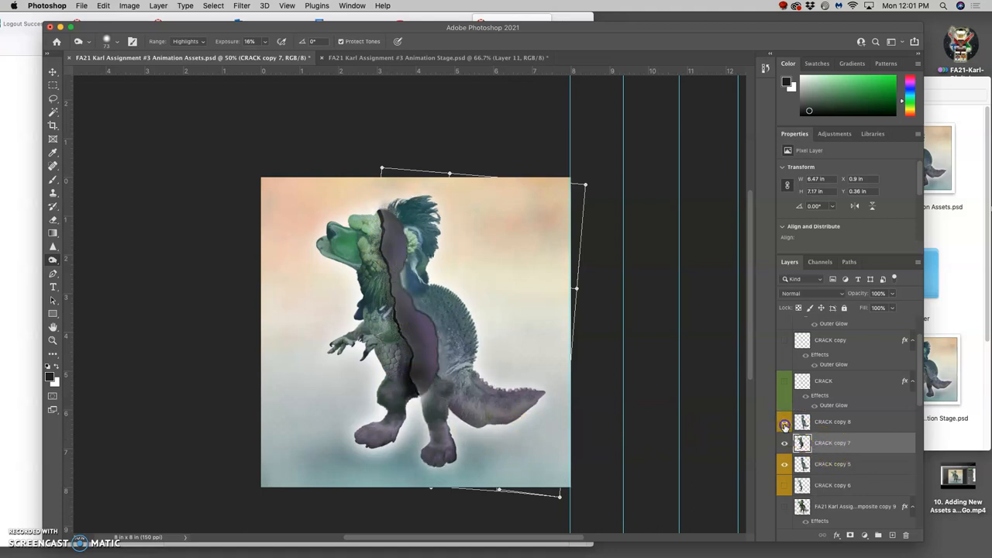
left_click(784, 422)
left_click(833, 422)
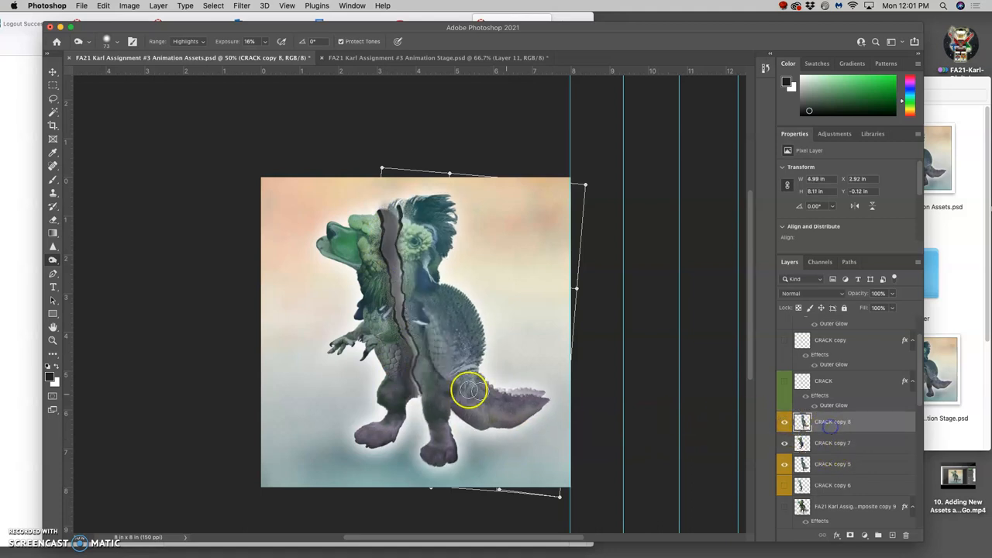
mouse_move(425, 387)
left_mouse_down()
mouse_move(419, 356)
mouse_move(418, 390)
left_mouse_up()
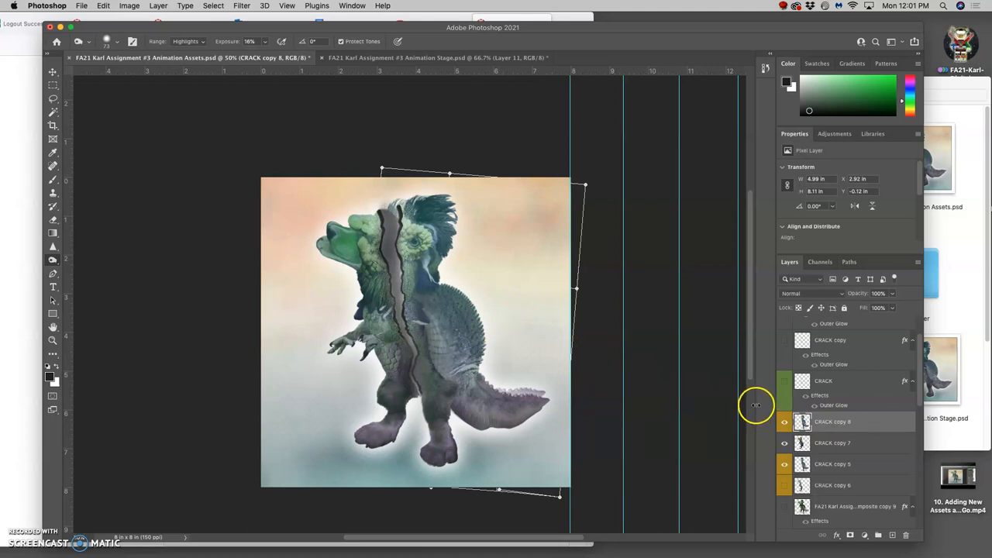
Toggle the shell half layers to check the result and make CRACK copy 7 active again.
left_click(784, 443)
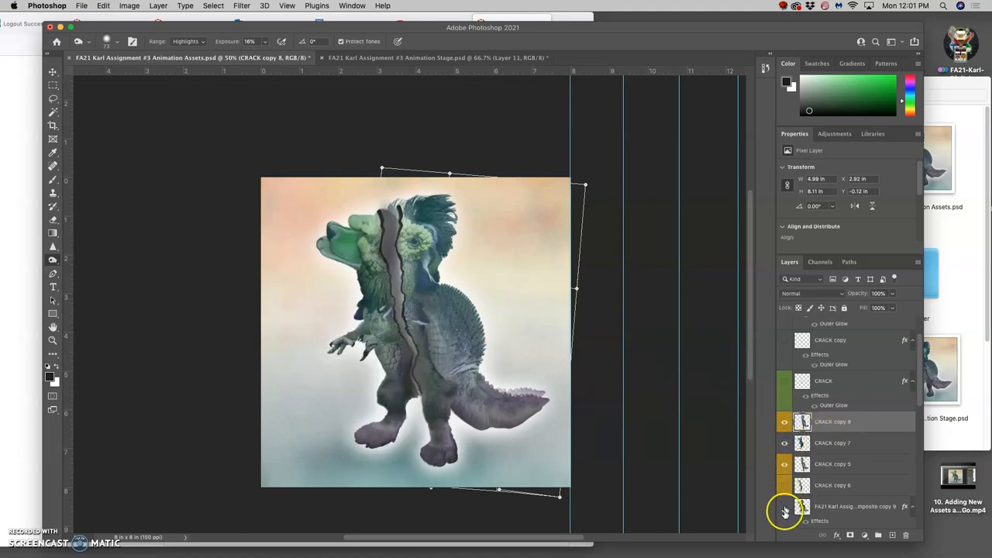
left_click(784, 465)
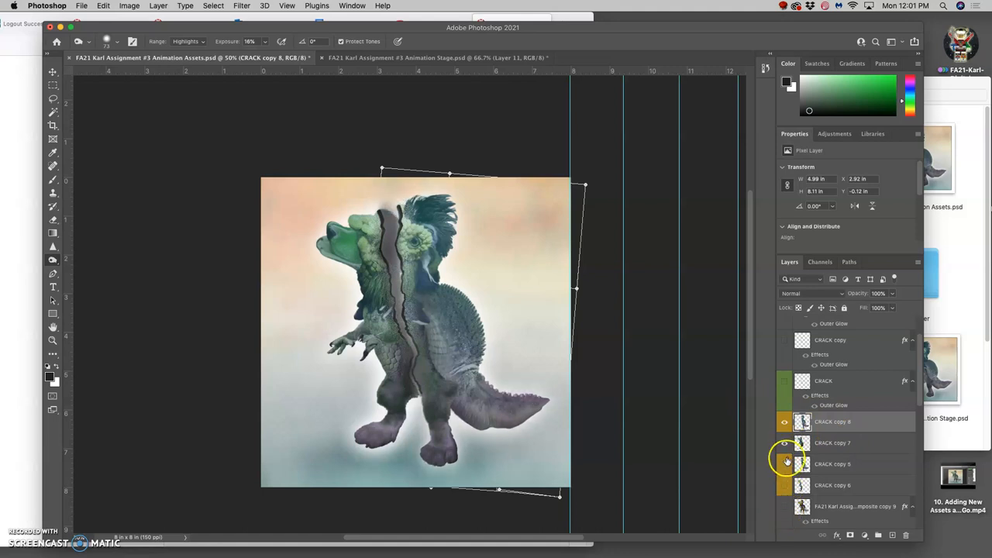
left_click(784, 423)
left_click(802, 442)
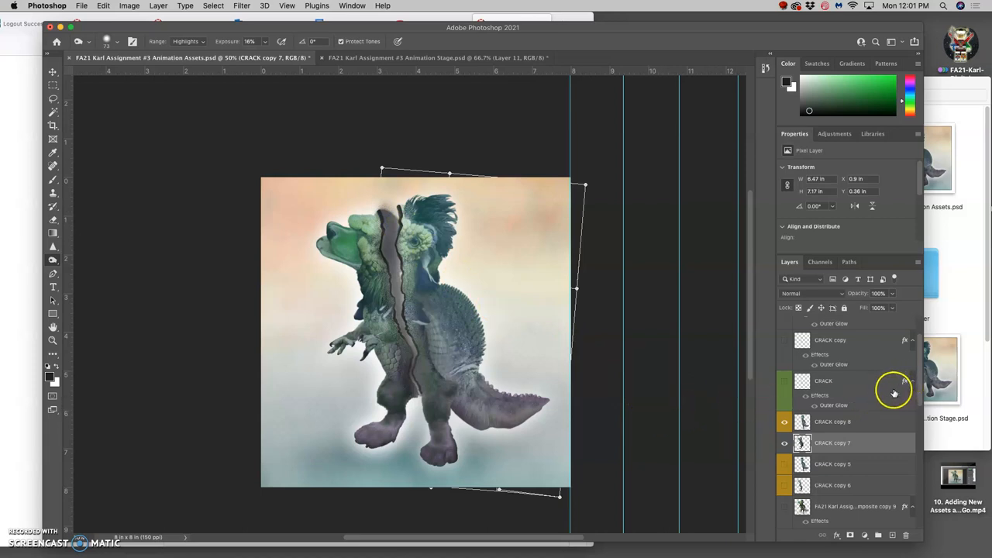
scroll(851, 438, "down", 5)
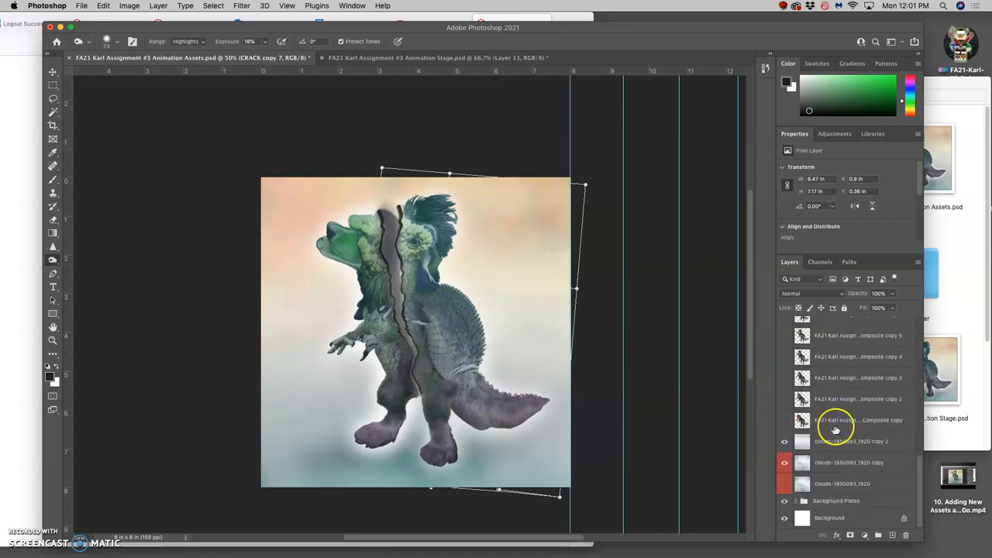
Duplicate Creature Composite copy, hide the original, and move the duplicate up the stack.
left_click(784, 420)
left_click(826, 424)
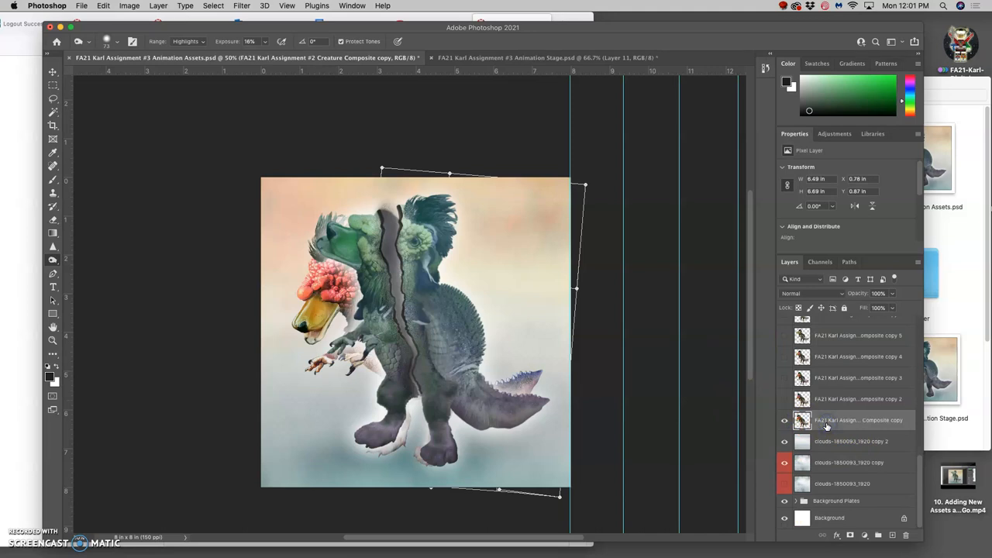
key("super+j")
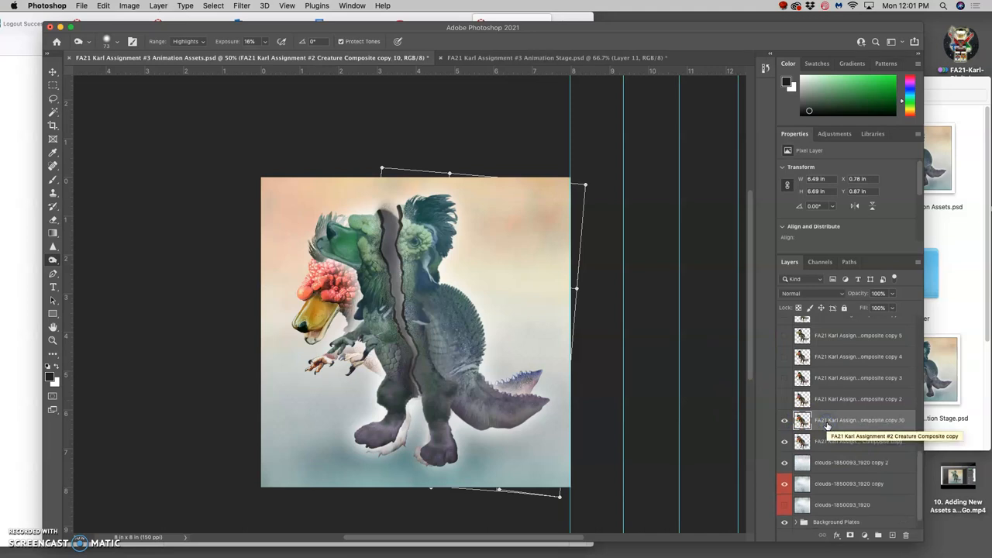
left_click(785, 442)
mouse_move(828, 424)
left_mouse_down()
mouse_move(815, 318)
mouse_move(826, 441)
left_mouse_up()
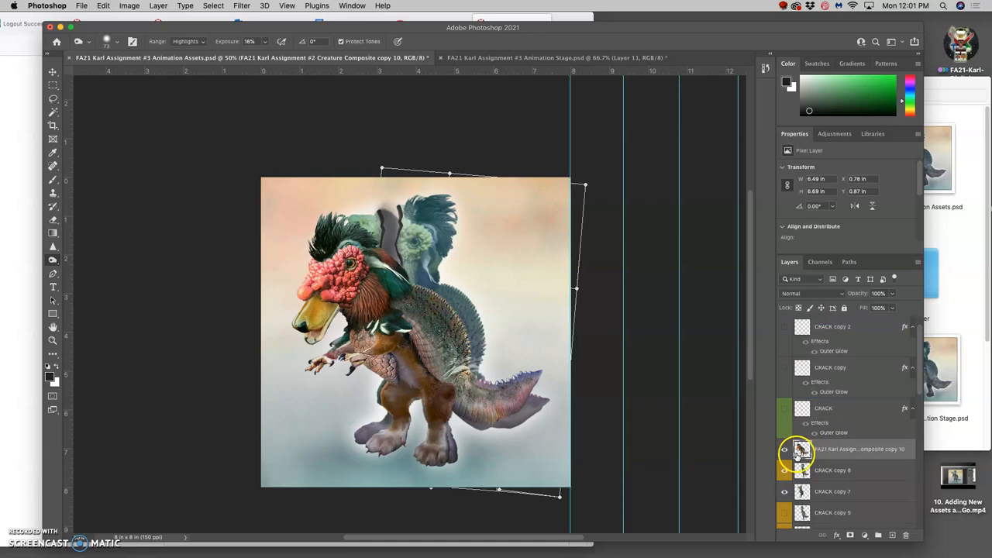
Tag the new creature copy 10 layer Violet and place it between CRACK copy 8 and CRACK copy 7.
right_click(786, 449)
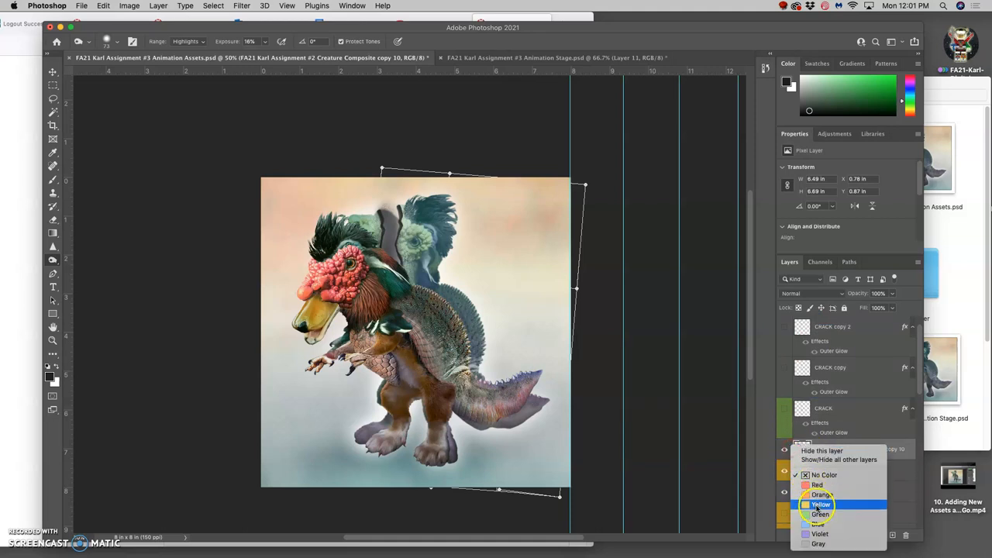
left_click(819, 533)
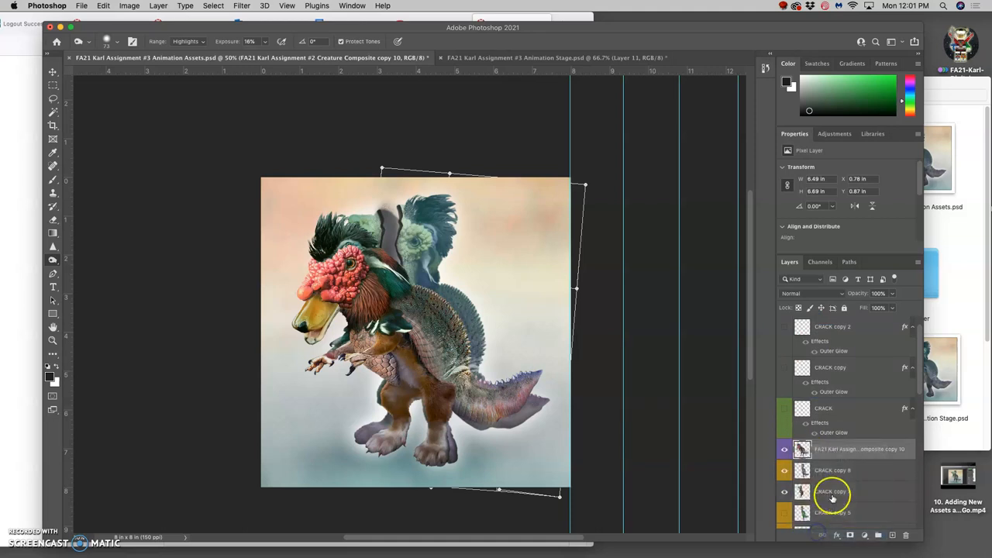
scroll(837, 465, "down", 5)
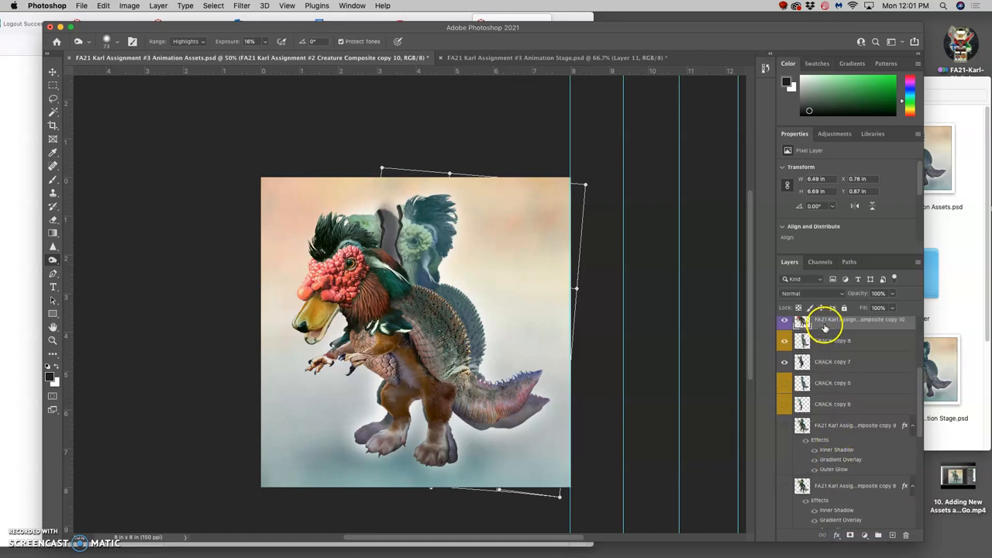
left_click_drag(826, 324, 816, 350)
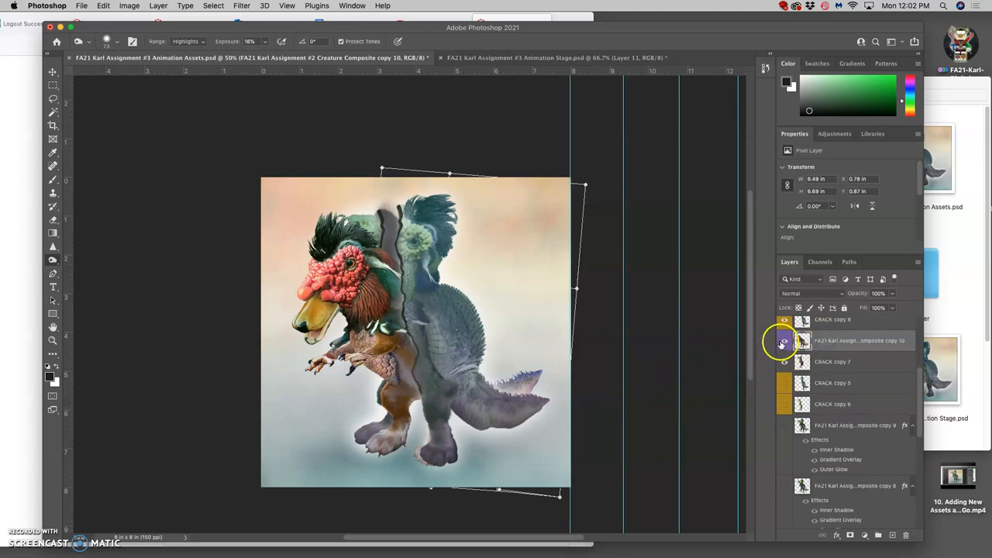
left_click(784, 341)
Make six more creature composite copies and colour-label copy 16 blue.
key("super+j")
key("super+j")
key("super+j")
key("super+j")
key("super+j")
key("super+j")
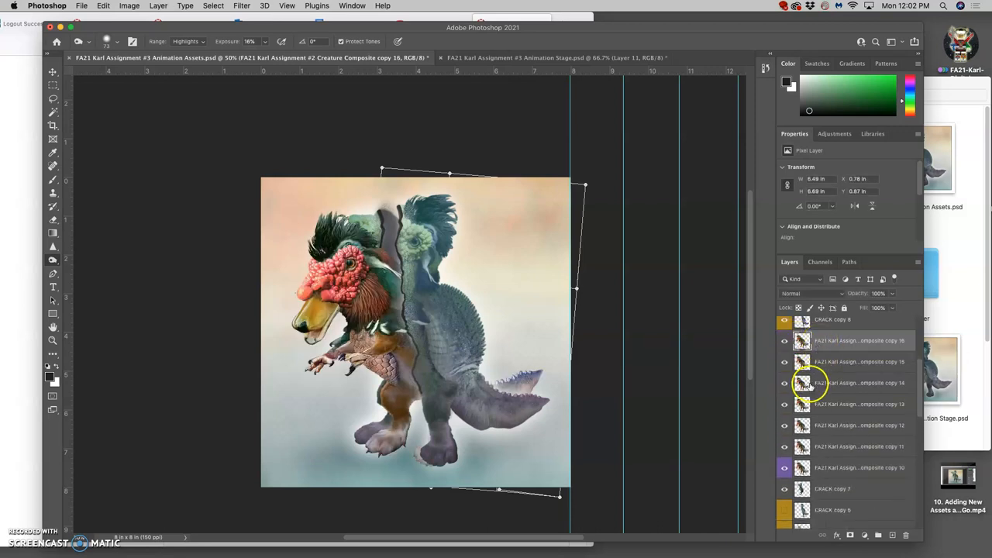
right_click(784, 341)
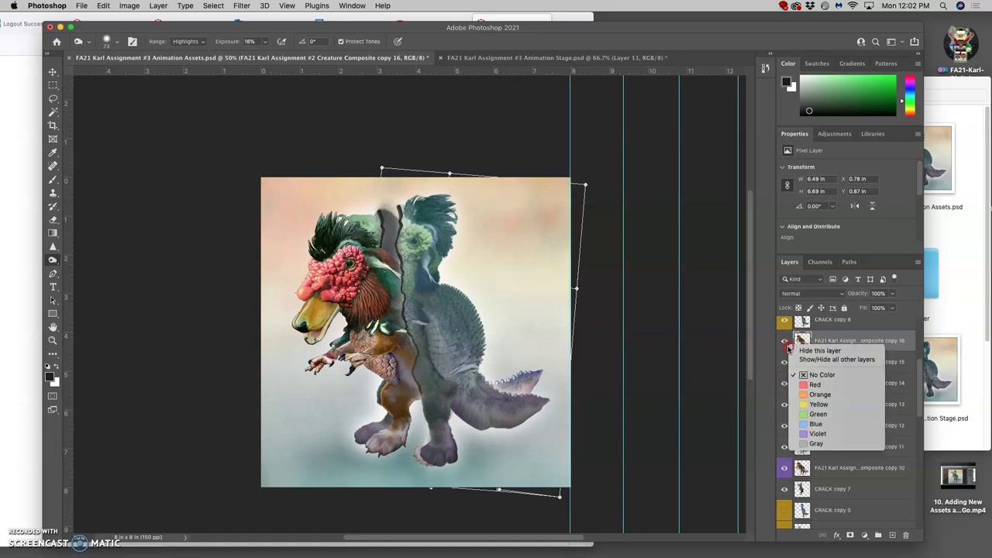
left_click(806, 434)
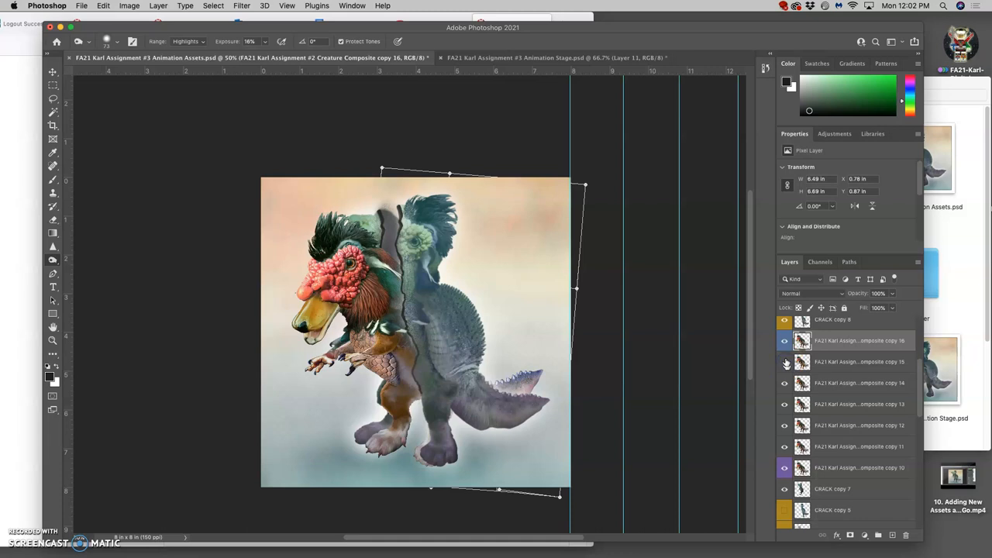
Hide creature copies 16 through 10, then re-show and select Creature Composite copy 15.
left_click_drag(784, 342, 785, 383)
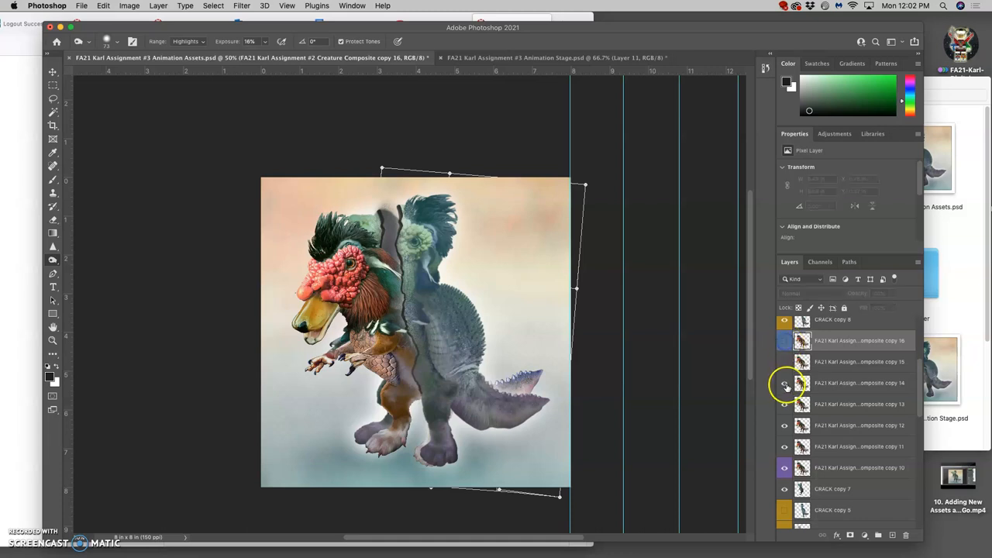
left_click(784, 467)
left_click(785, 362)
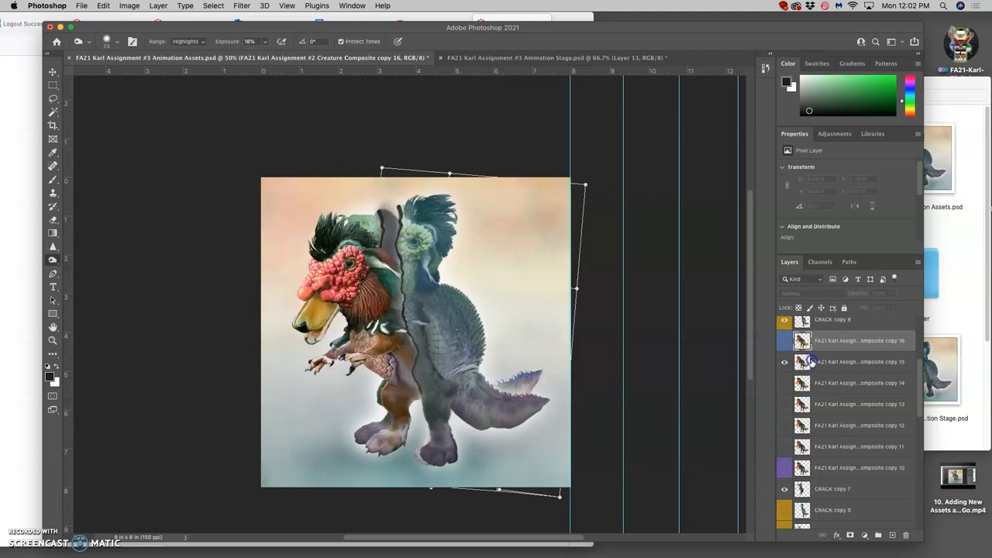
left_click(823, 382)
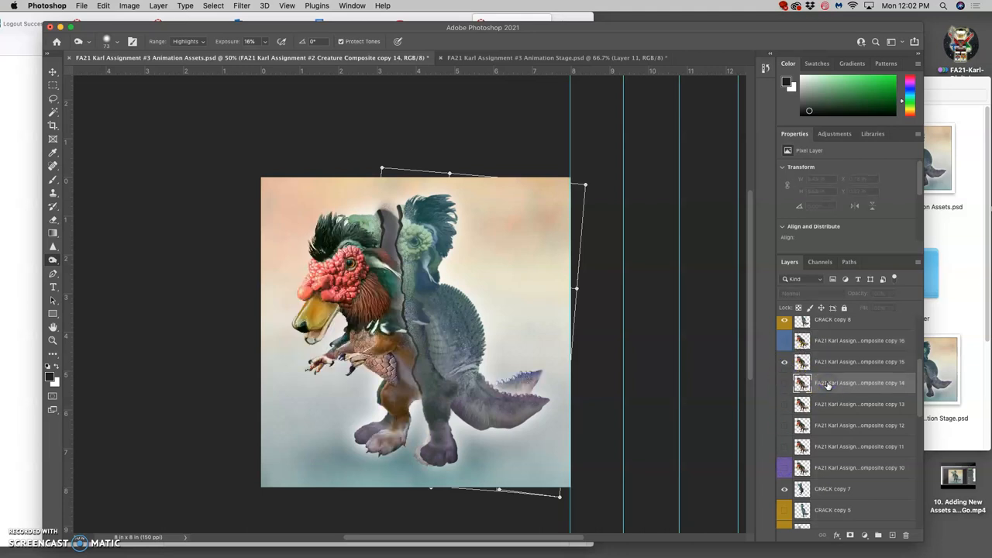
scroll(827, 385, "down", 3)
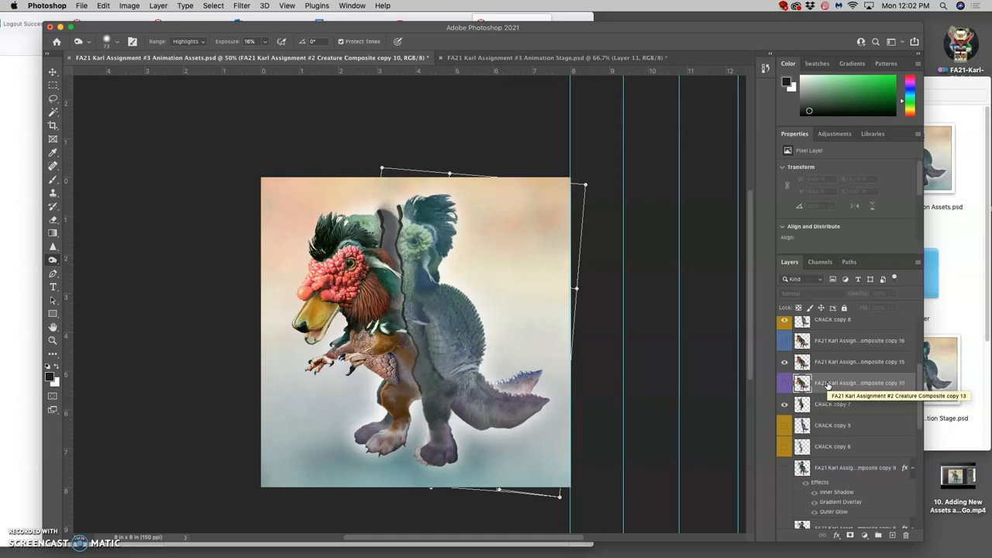
left_click(827, 382)
left_click(821, 362)
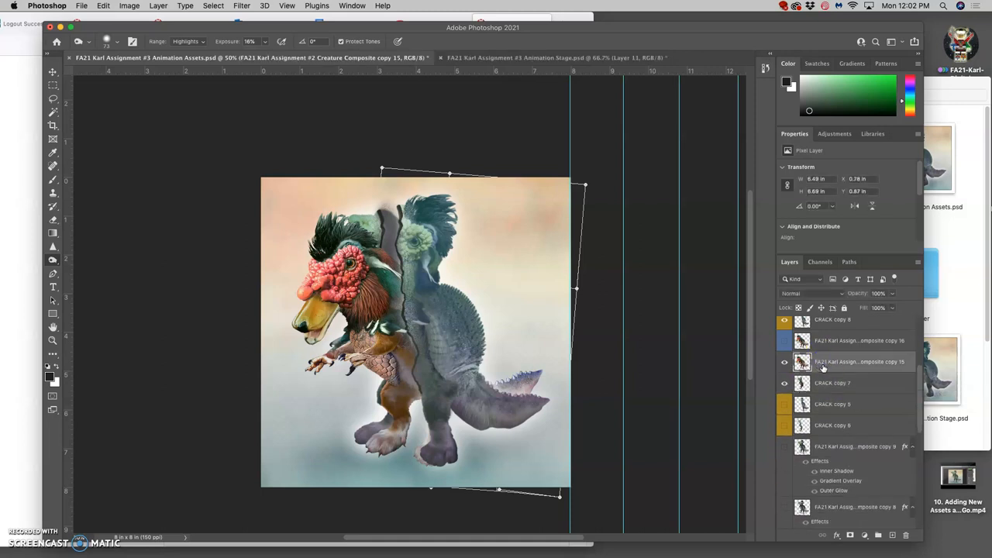
Shrink the copy 15 creature to about 91% with Free Transform and apply it.
key("ctrl+t")
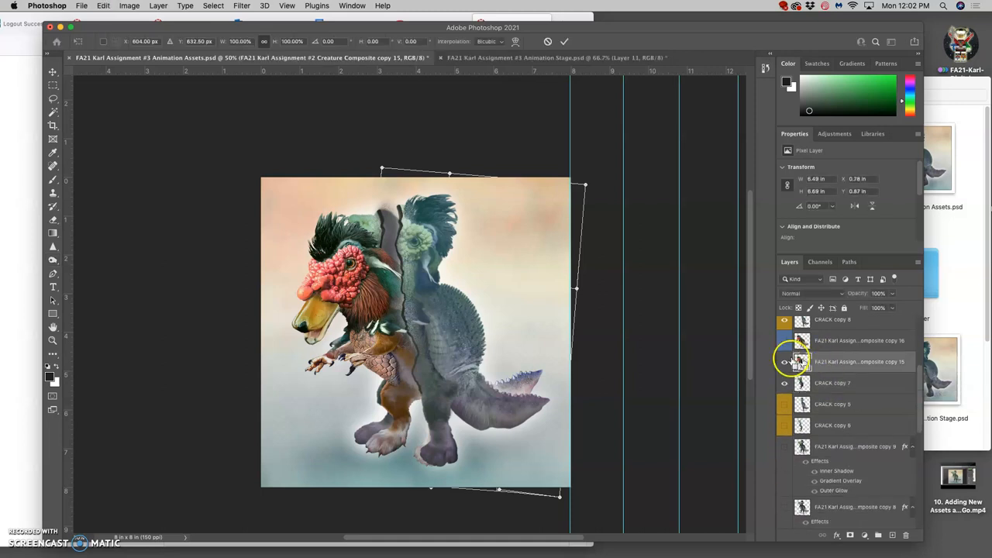
key("ctrl+t")
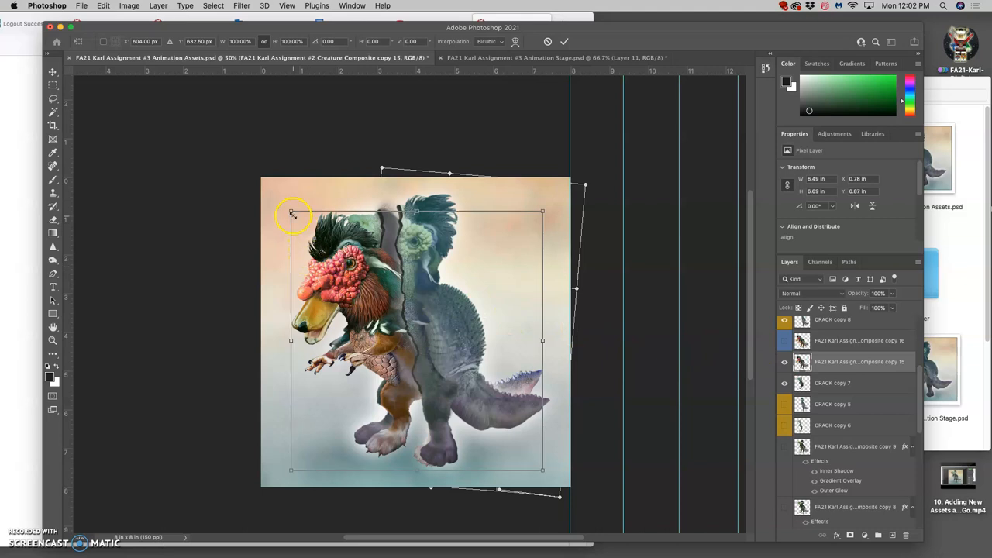
mouse_move(292, 213)
left_mouse_down()
mouse_move(341, 243)
mouse_move(319, 230)
left_mouse_up()
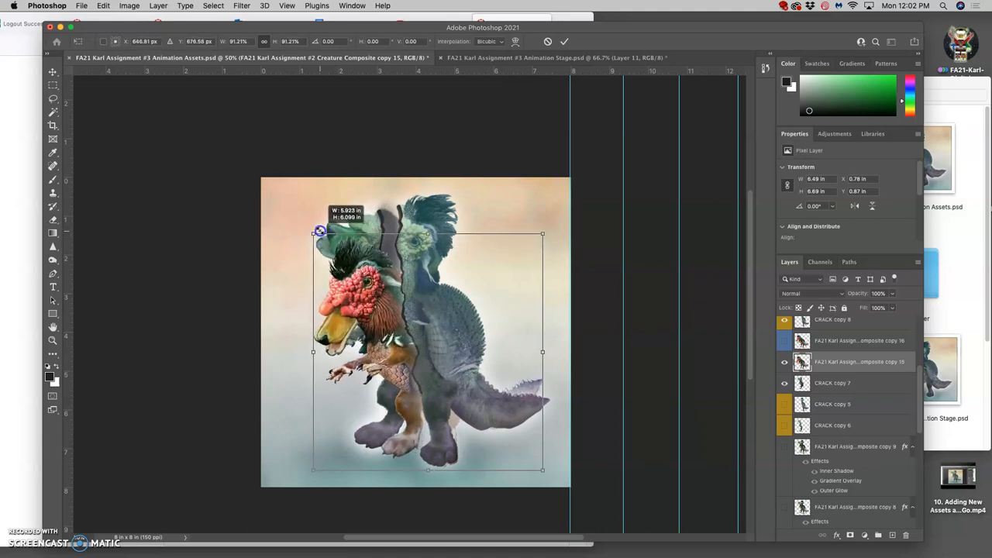
key("Return")
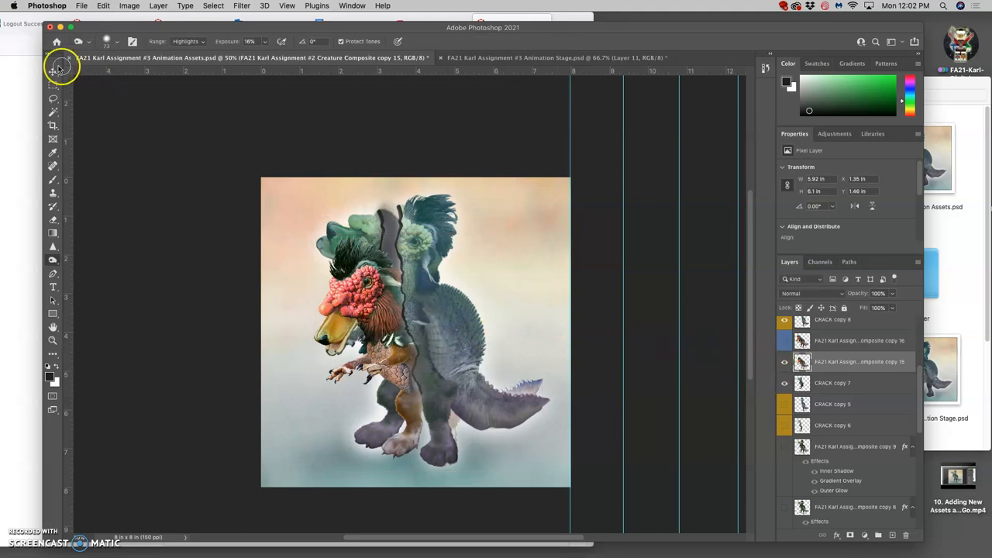
Shift the shrunken creature up and left with the Move tool and browse the Edit transform commands.
left_click(53, 73)
left_click_drag(380, 318, 365, 295)
key("super+t")
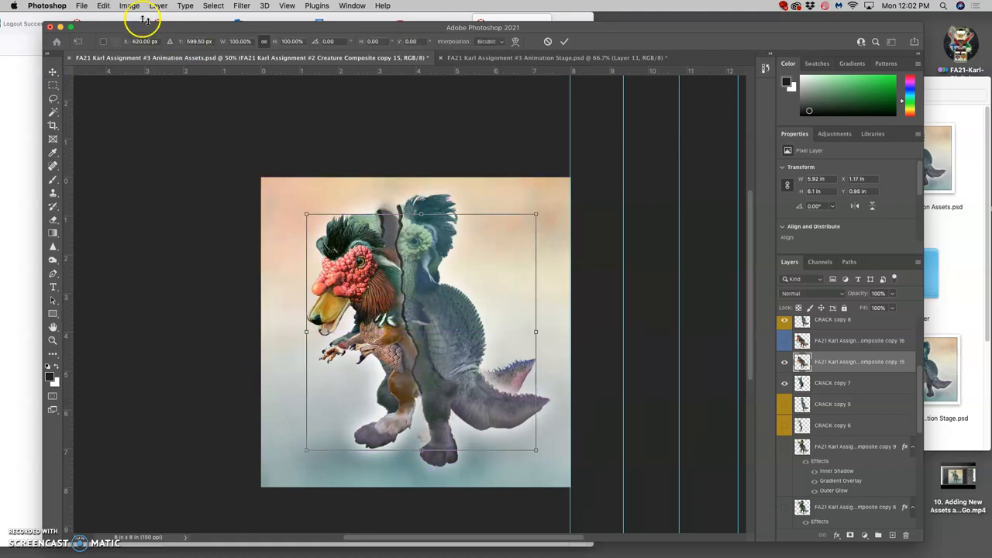
left_click(103, 6)
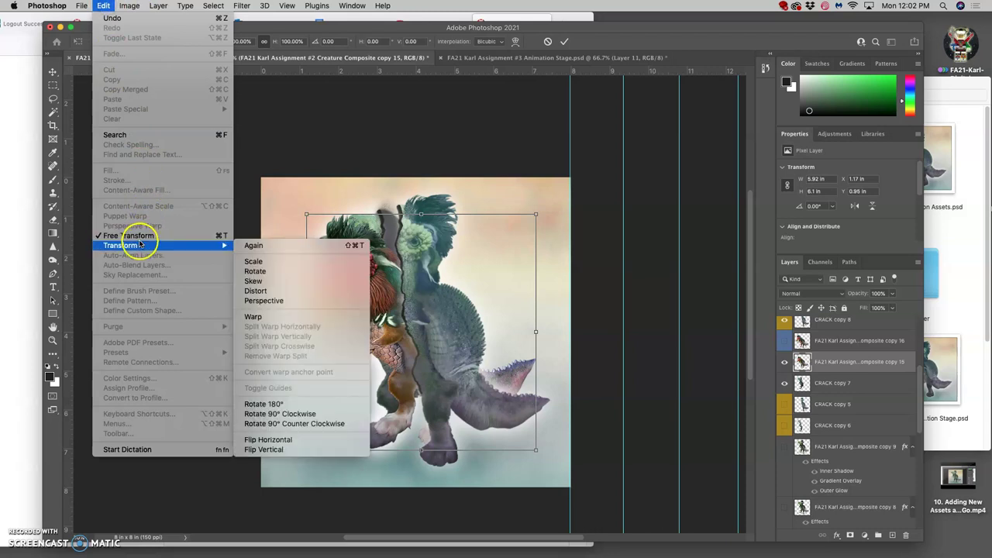
left_click(347, 263)
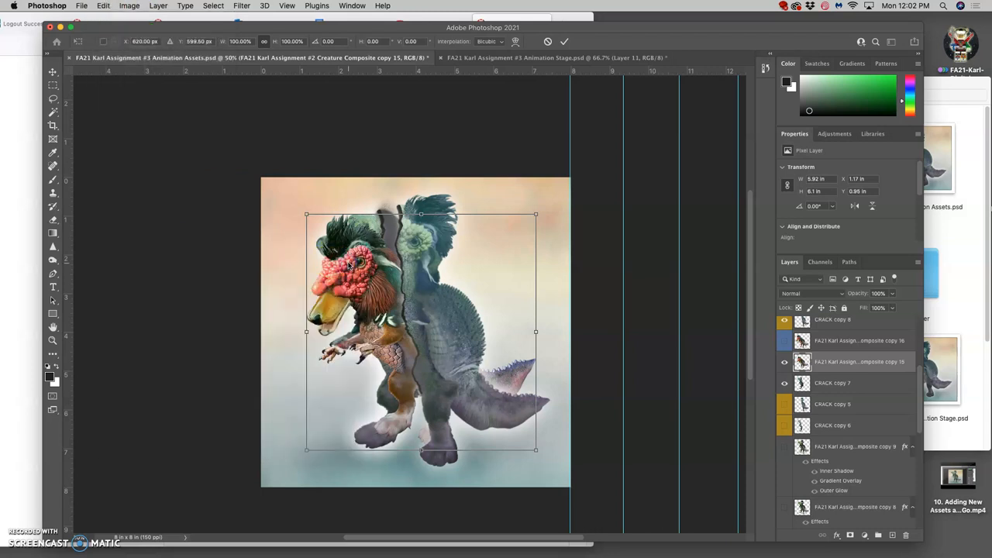
double_click(349, 263)
left_click(103, 5)
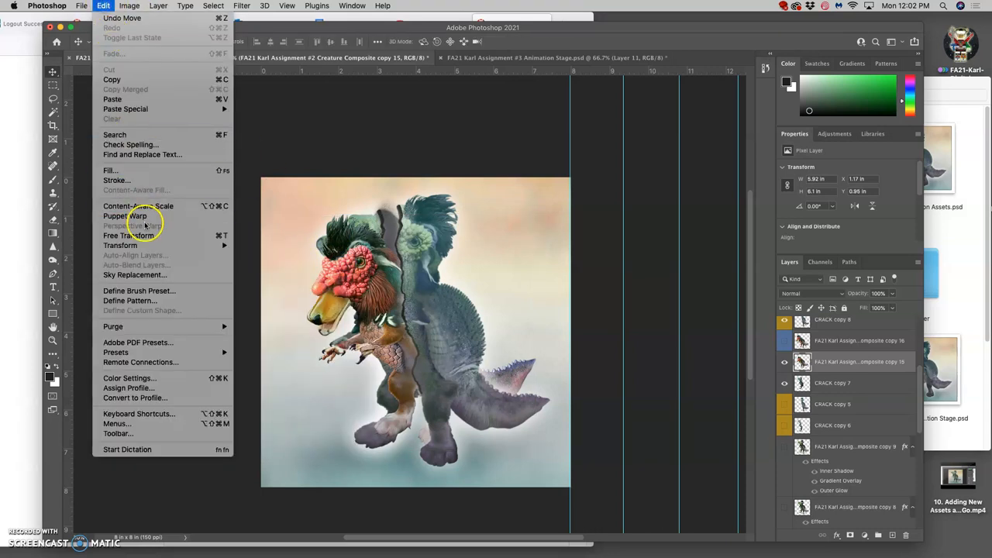
Start Puppet Warp and pin the creature at neck, chest, belly, lower body and tail.
left_click(125, 216)
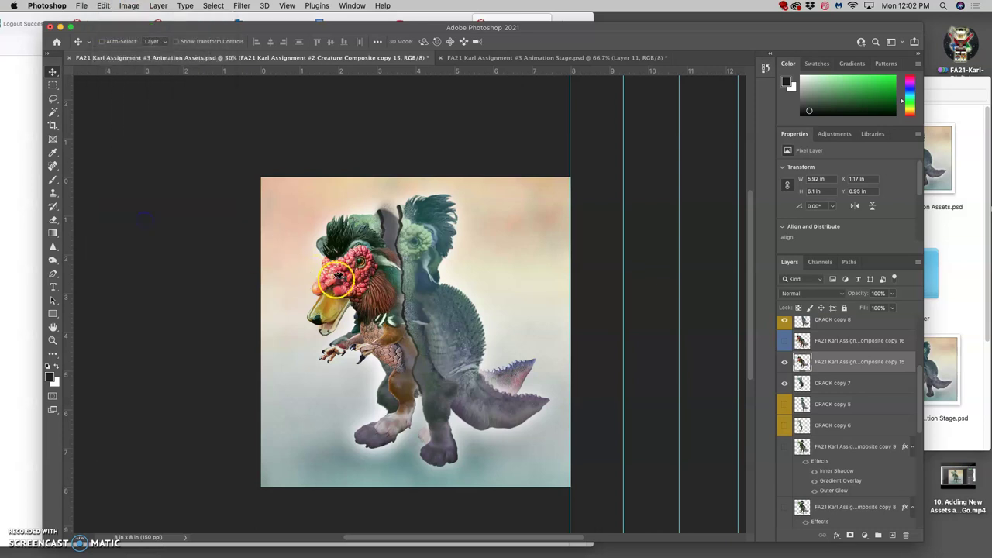
left_click(395, 265)
left_click(362, 324)
left_click(394, 350)
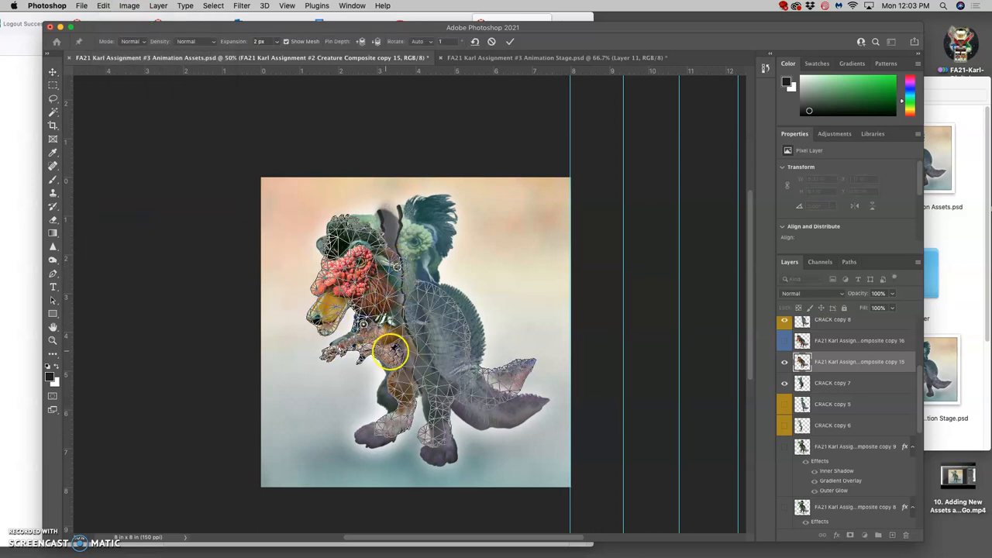
left_click(417, 386)
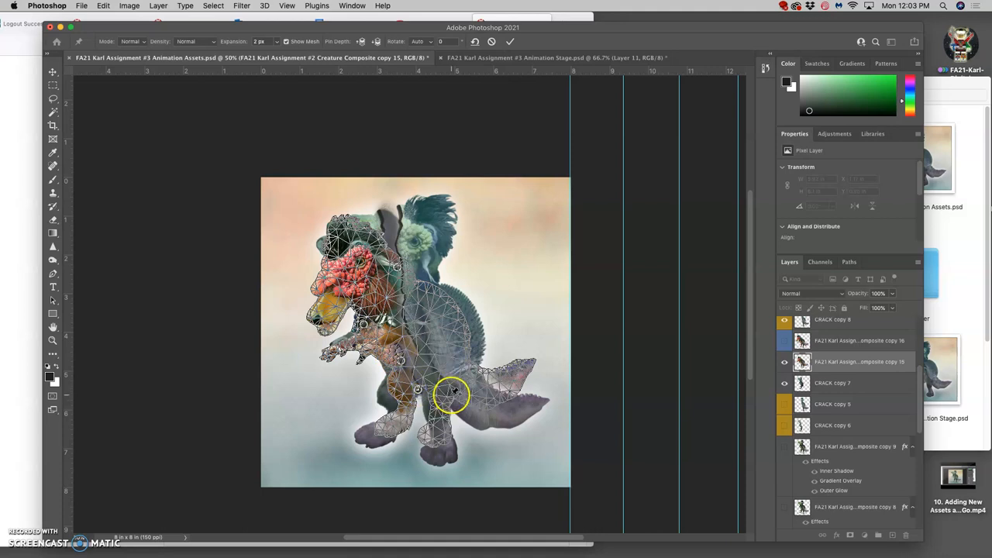
left_click_drag(461, 389, 465, 385)
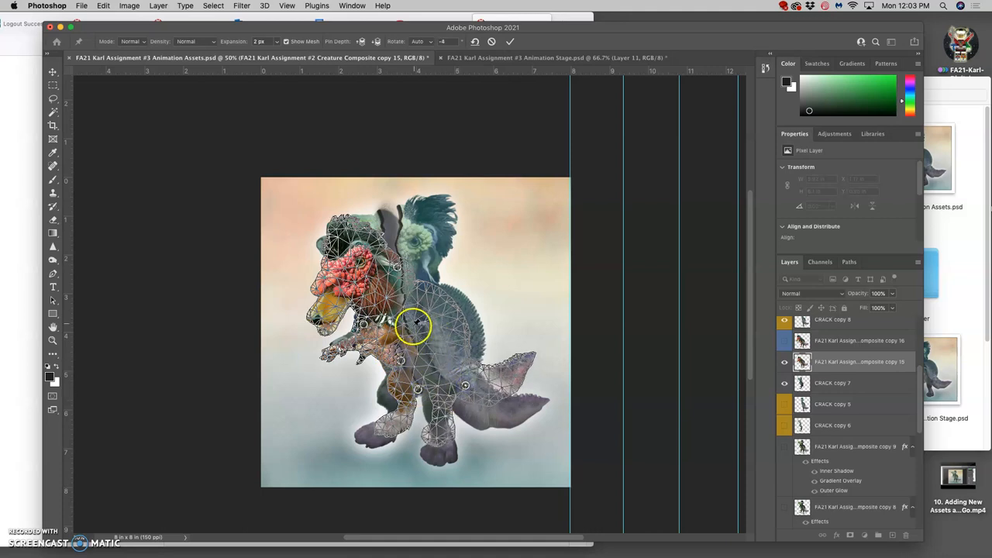
Drag the neck, arm and belly pins to tilt the head and bend the arm and body.
left_click_drag(395, 270, 402, 271)
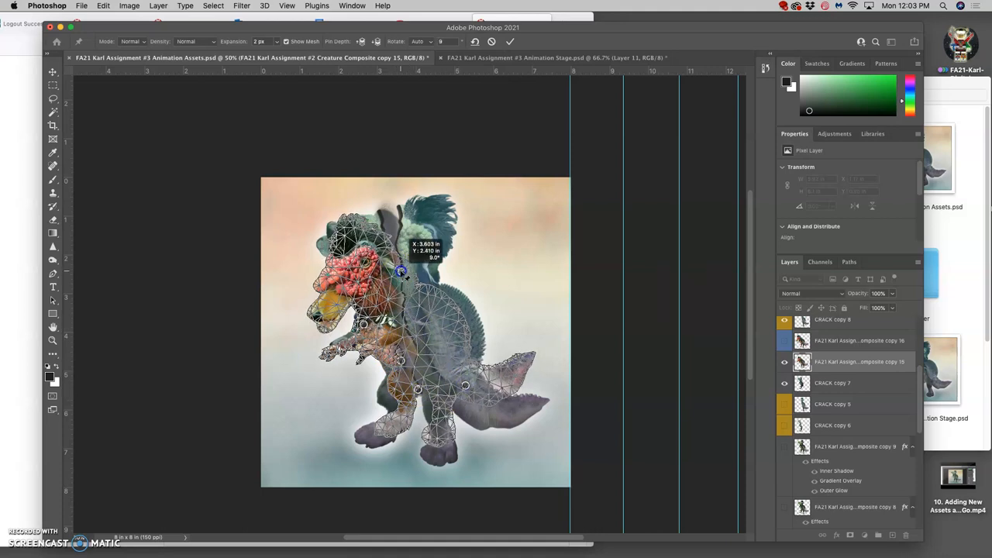
left_click_drag(365, 316, 372, 324)
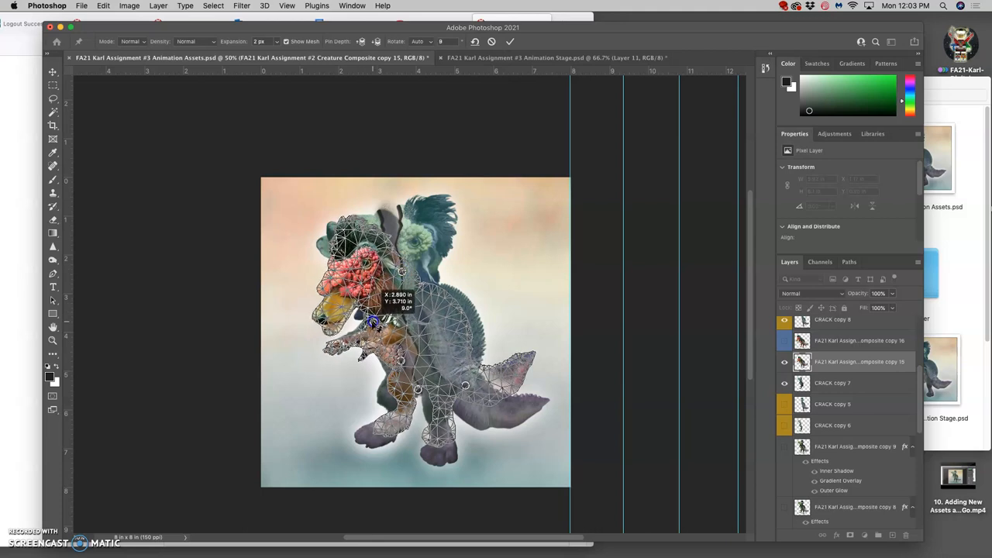
left_click_drag(401, 357, 406, 362)
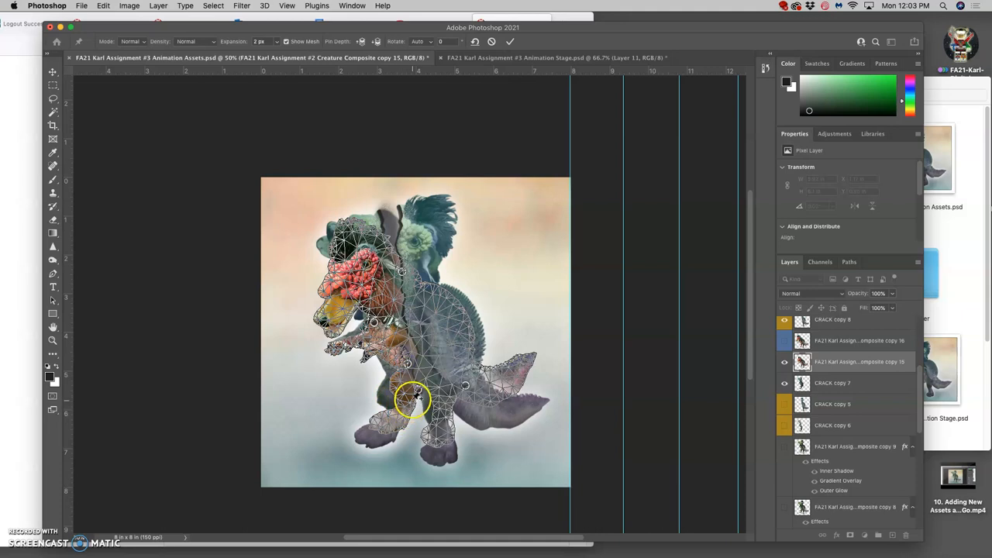
Apply the warp and flash copy 16 and copy 15 visibility to compare the poses.
key("Return")
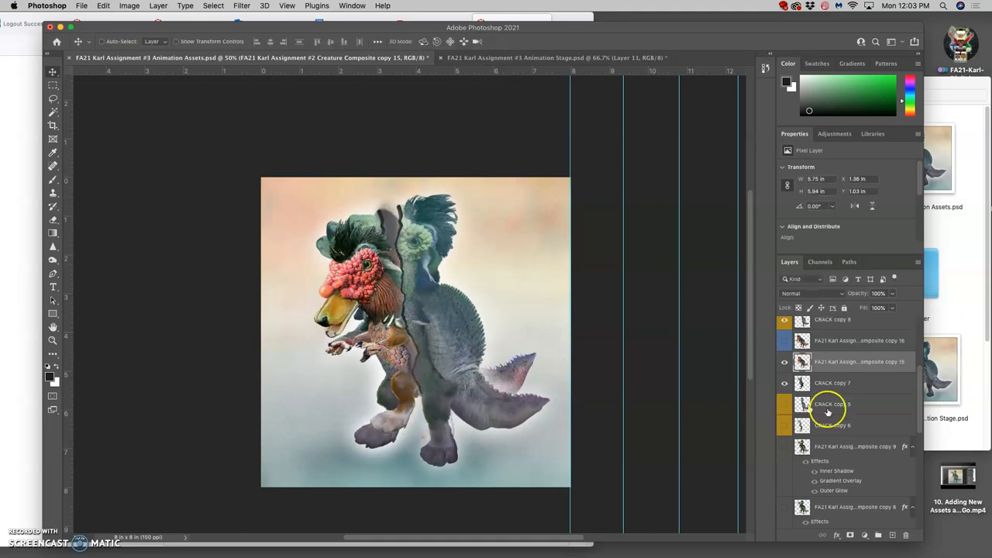
left_click(784, 343)
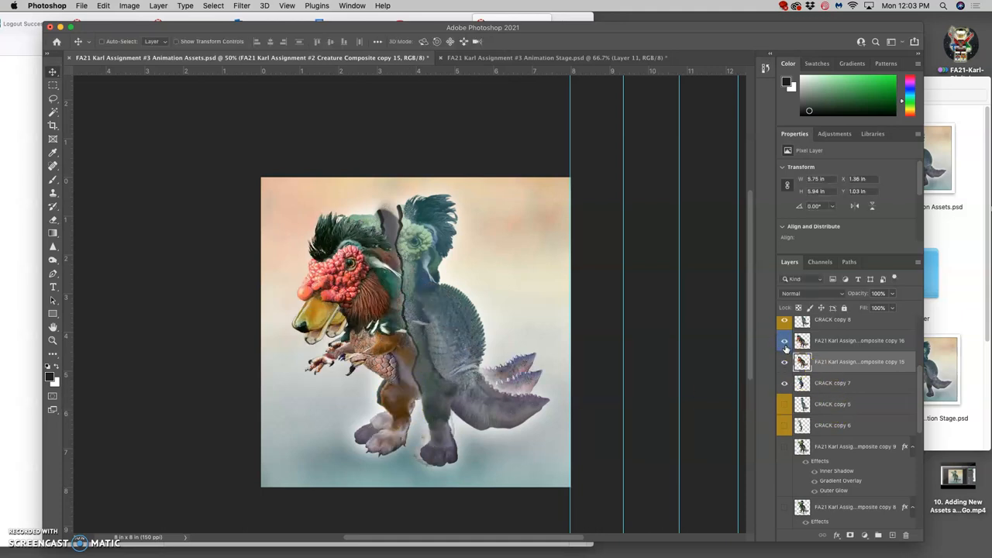
left_click(784, 343)
left_click(784, 343)
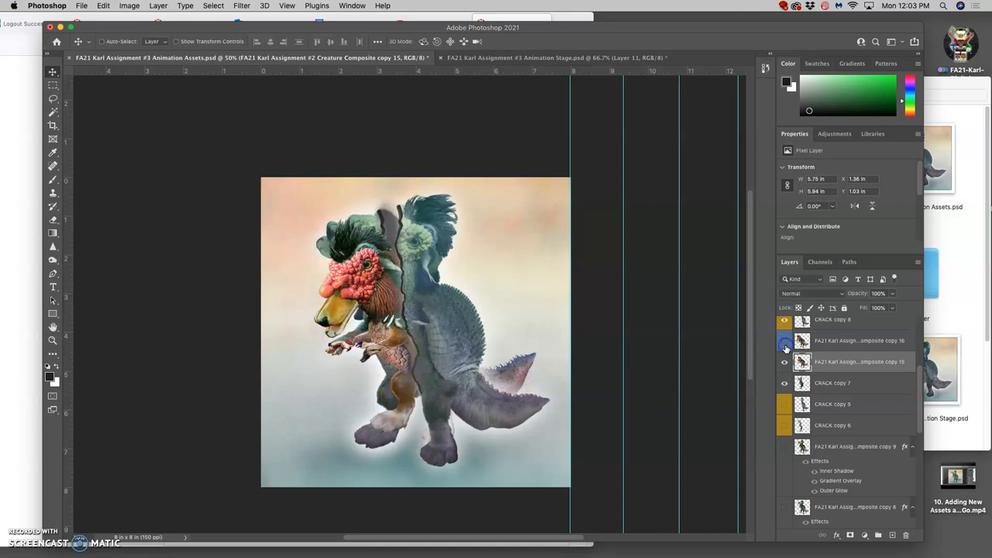
left_click(786, 363)
Duplicate the warped layer as Creature Composite copy 17 and reselect copy 15.
key("super+j")
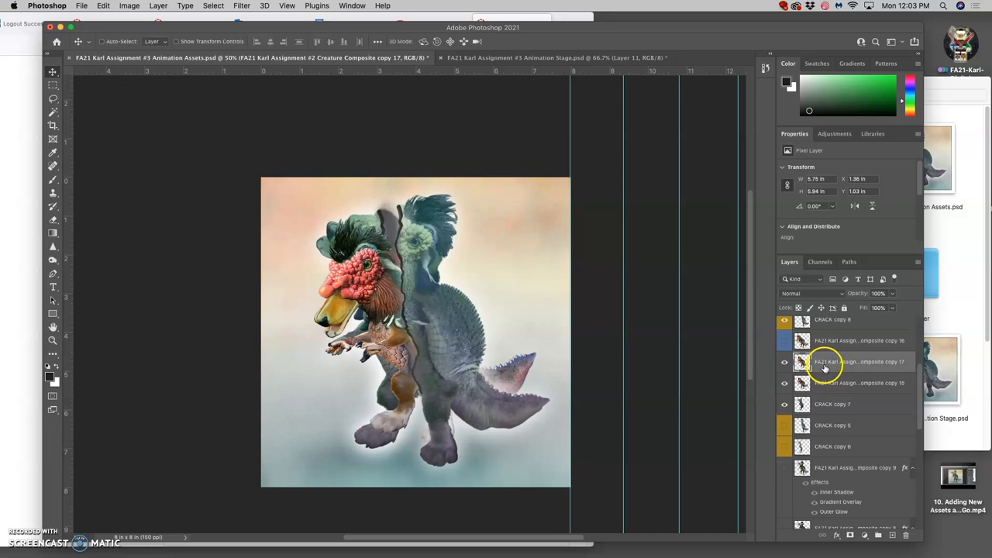
left_click(823, 383)
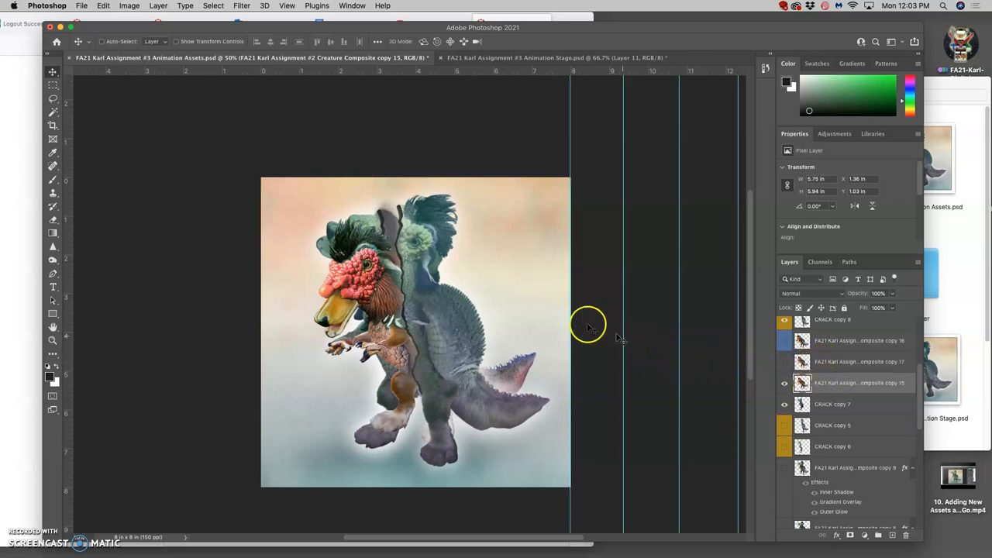
Free-transform copy 15 to about 95% size with a roughly 3° tilt and commit.
key("super+t")
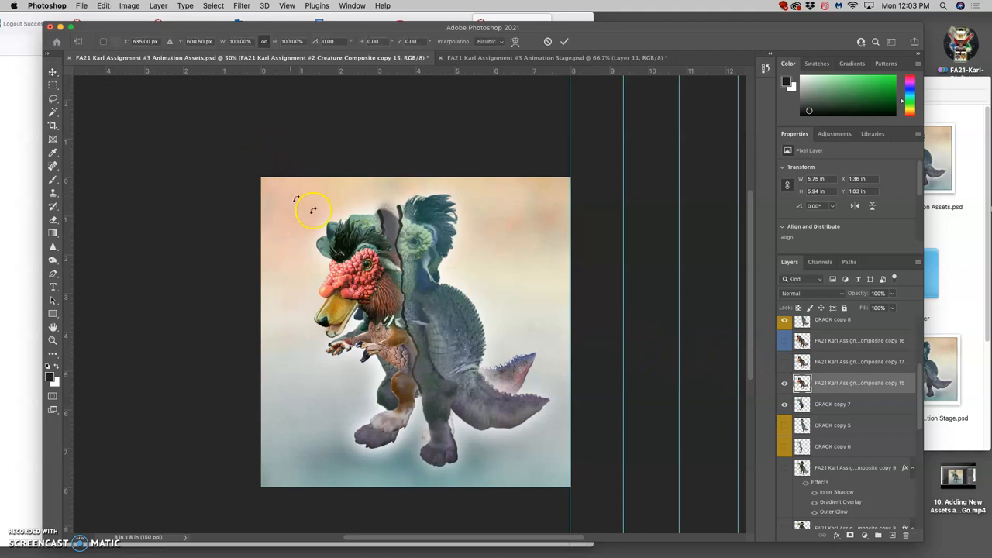
left_click_drag(314, 215, 326, 226)
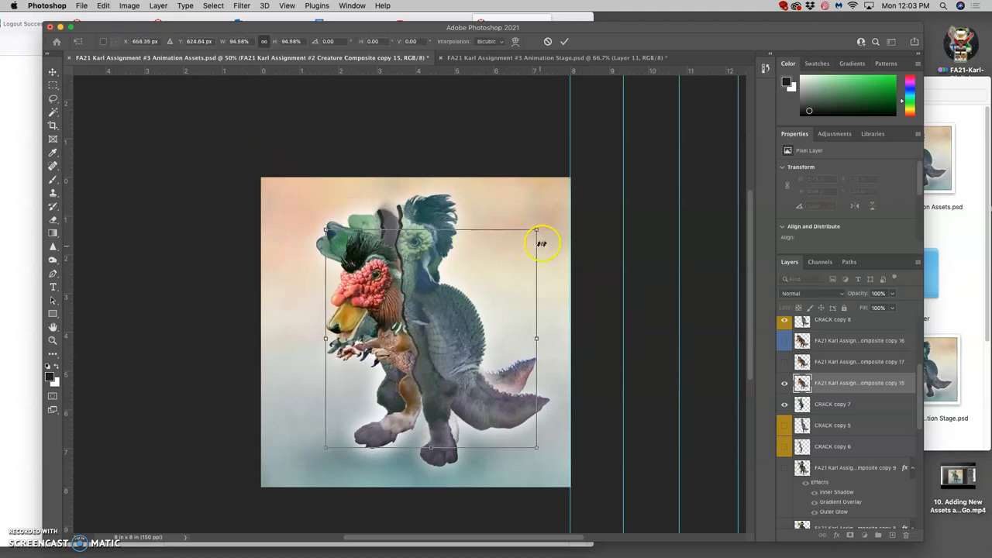
left_click_drag(547, 228, 550, 238)
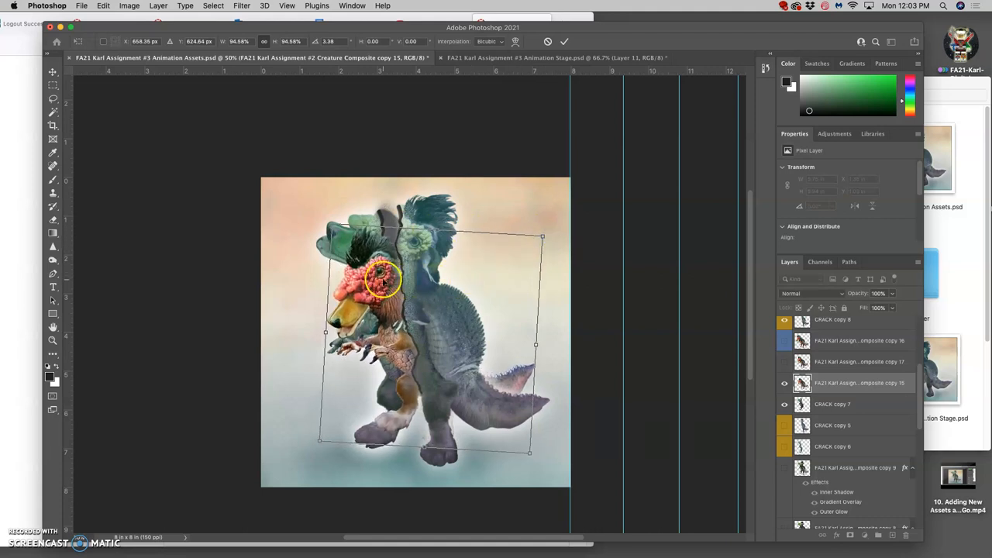
double_click(382, 281)
left_click(103, 5)
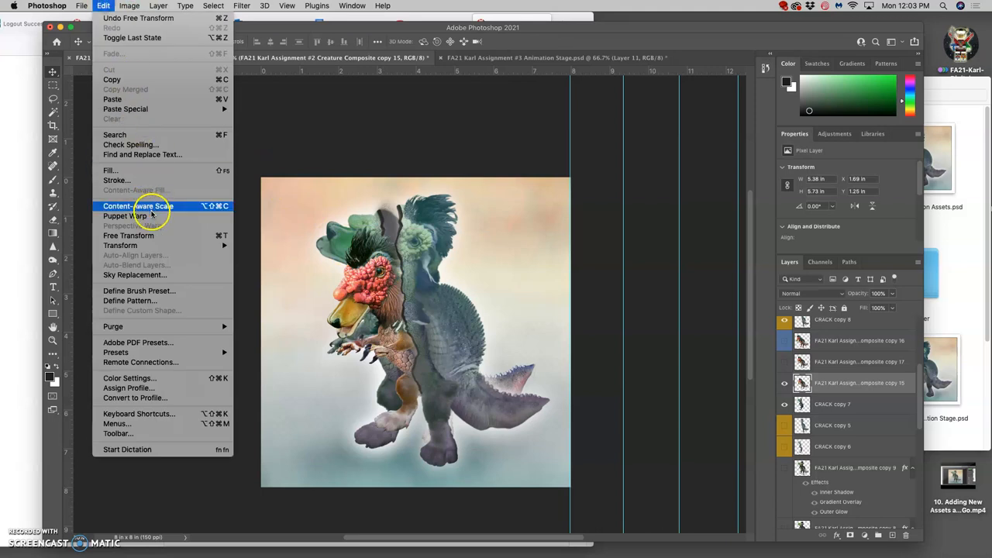
Start Puppet Warp, pin the body and tail, and bend the tail tip into a new position.
left_click(128, 215)
left_click(393, 315)
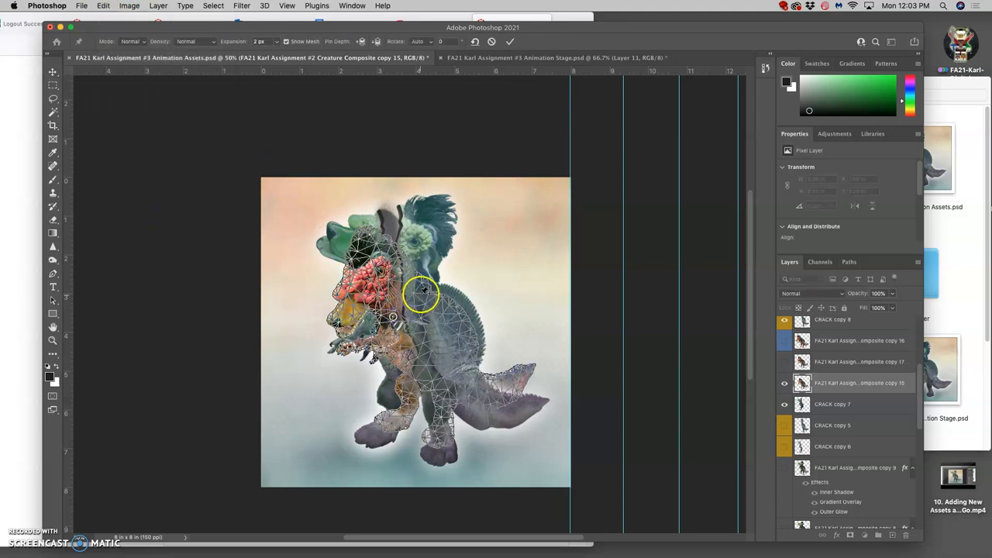
left_click(478, 368)
left_click(525, 377)
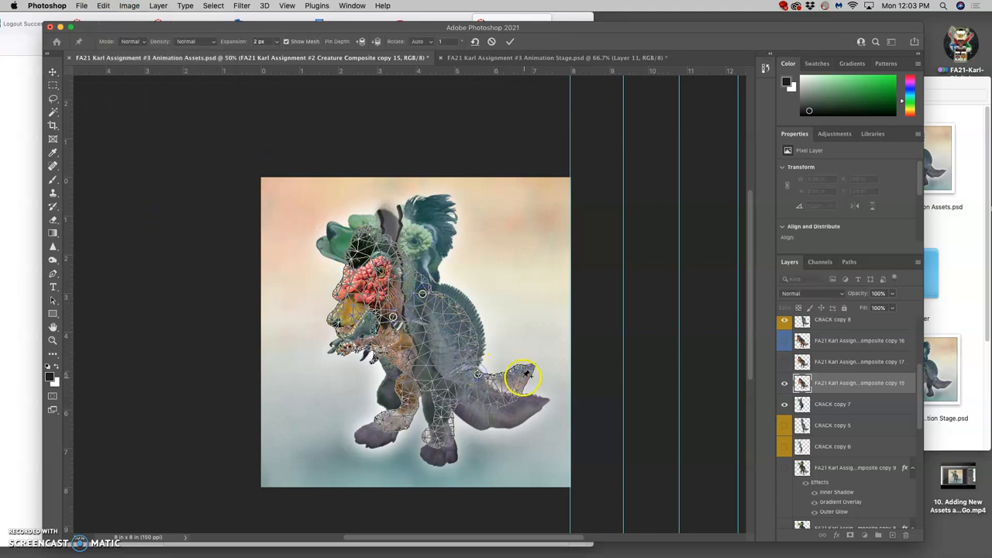
left_click_drag(533, 369, 530, 372)
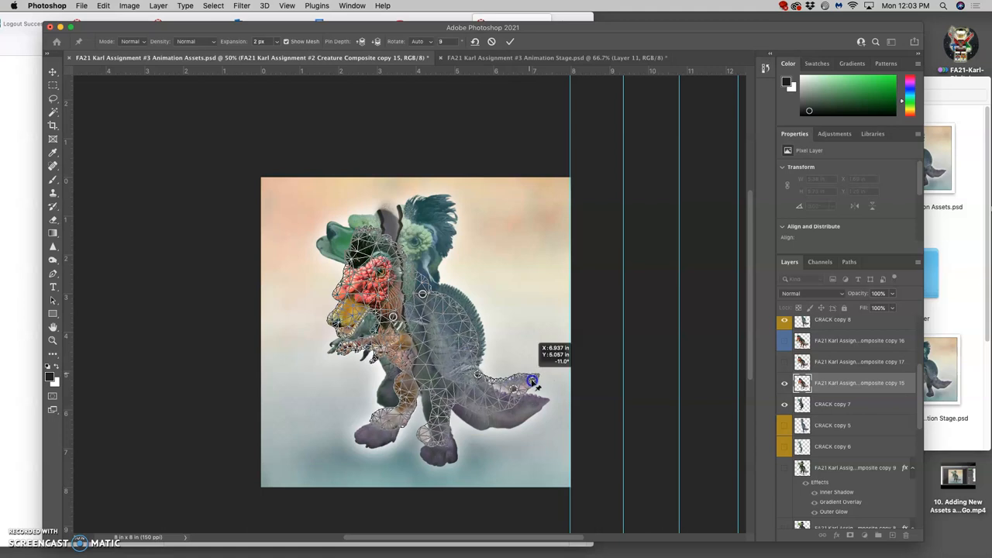
Pin the body, jaw and snout, dismiss the pin-too-close warning, and tilt the snout.
left_click(403, 350)
left_click(393, 320)
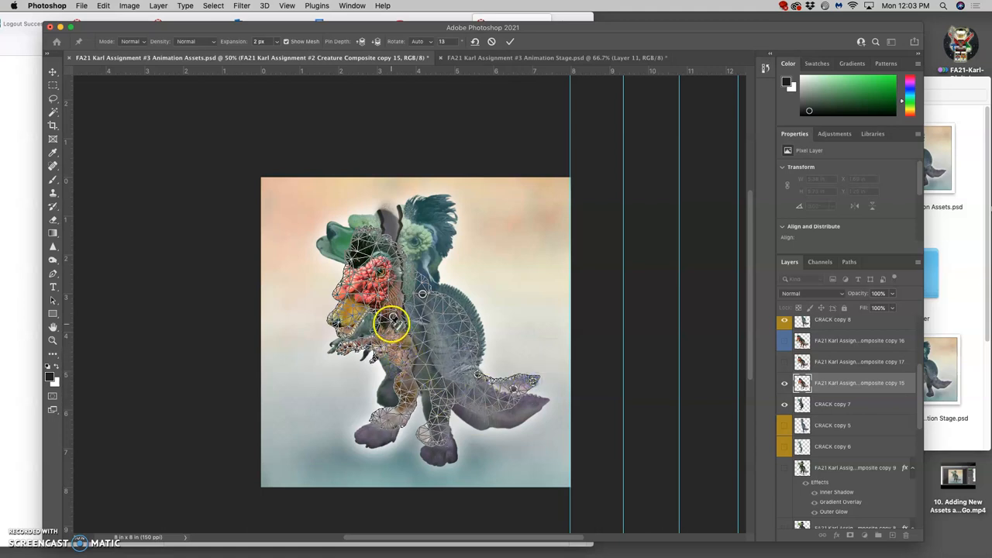
left_click(393, 323)
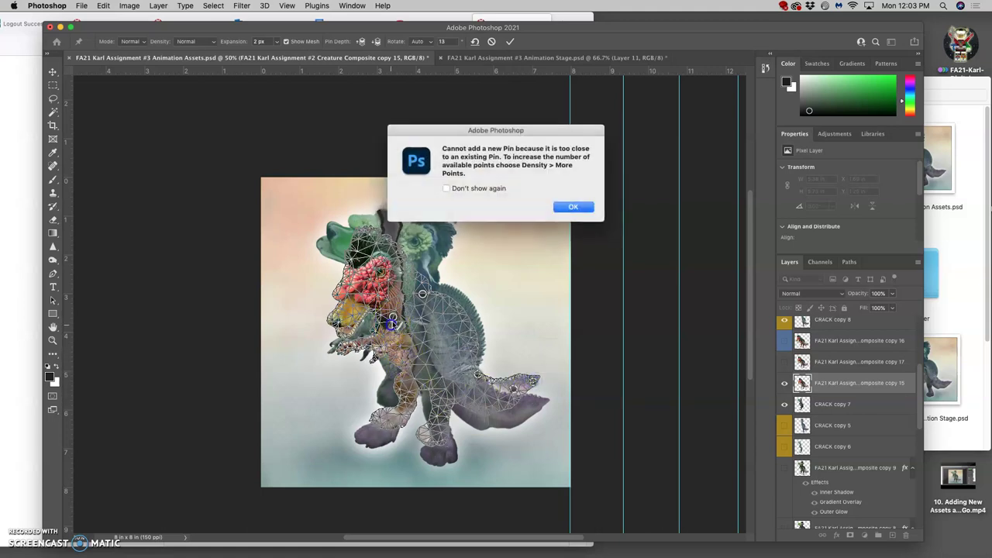
left_click(573, 205)
left_click_drag(393, 319, 396, 318)
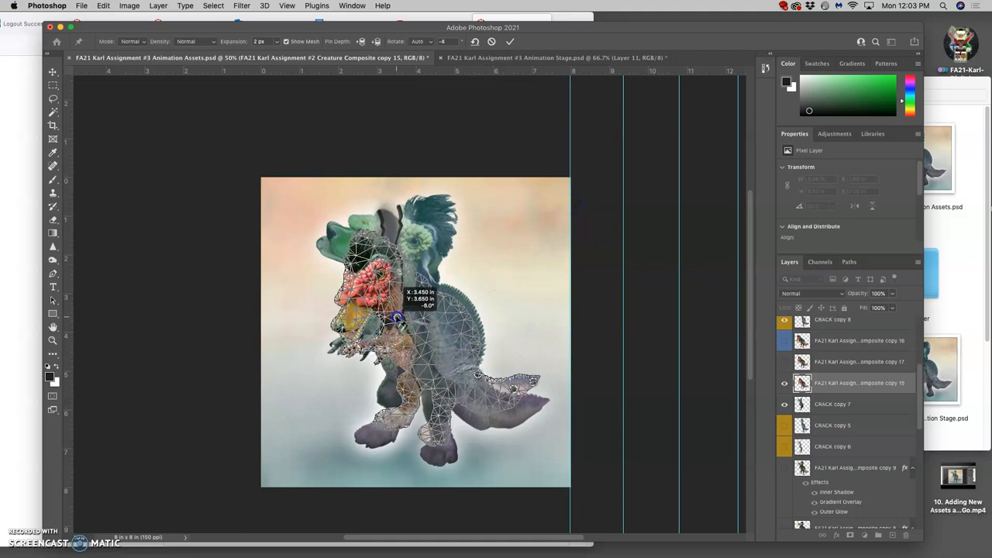
left_click(349, 309)
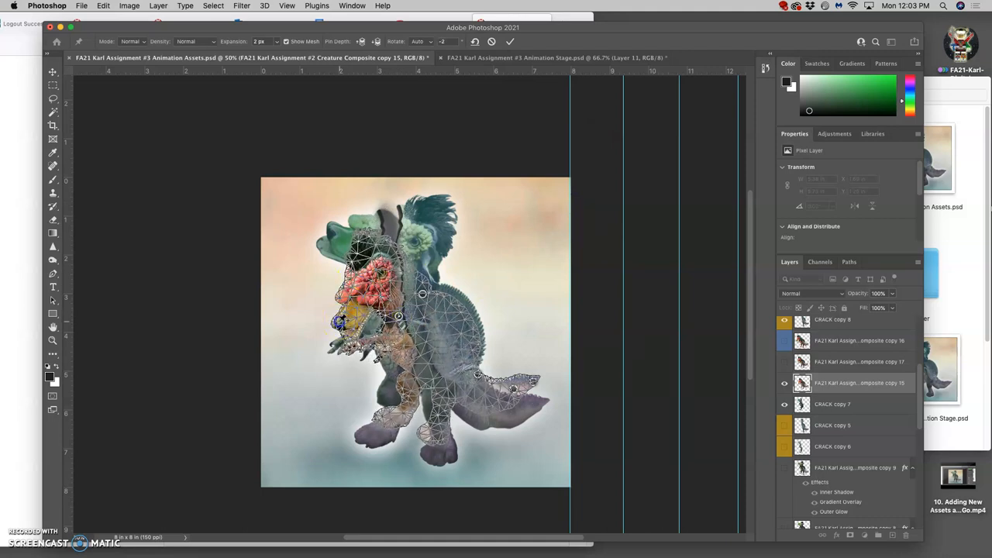
left_click_drag(341, 322, 342, 308)
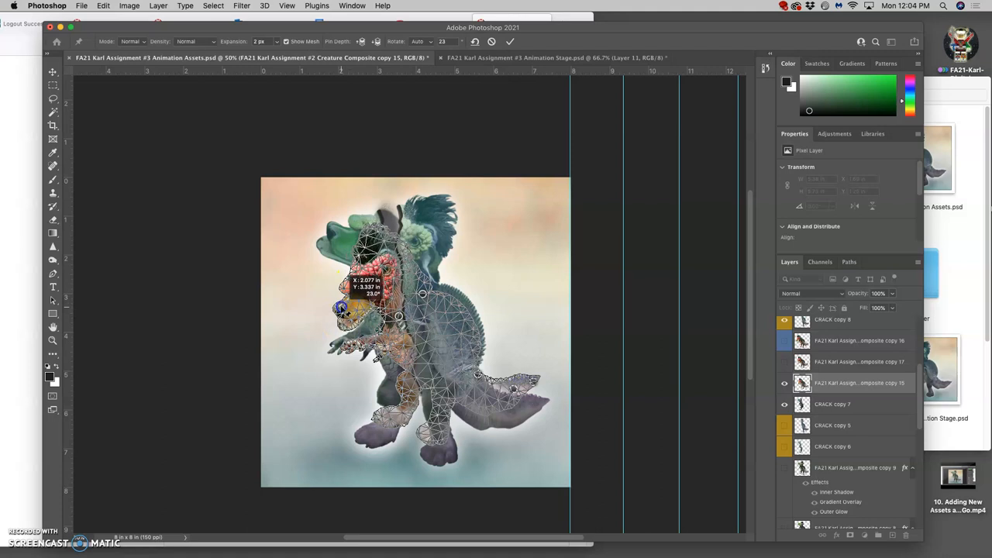
left_click(440, 337)
Commit the warp and duplicate the layer as hidden Creature Composite copy 18.
key("Return")
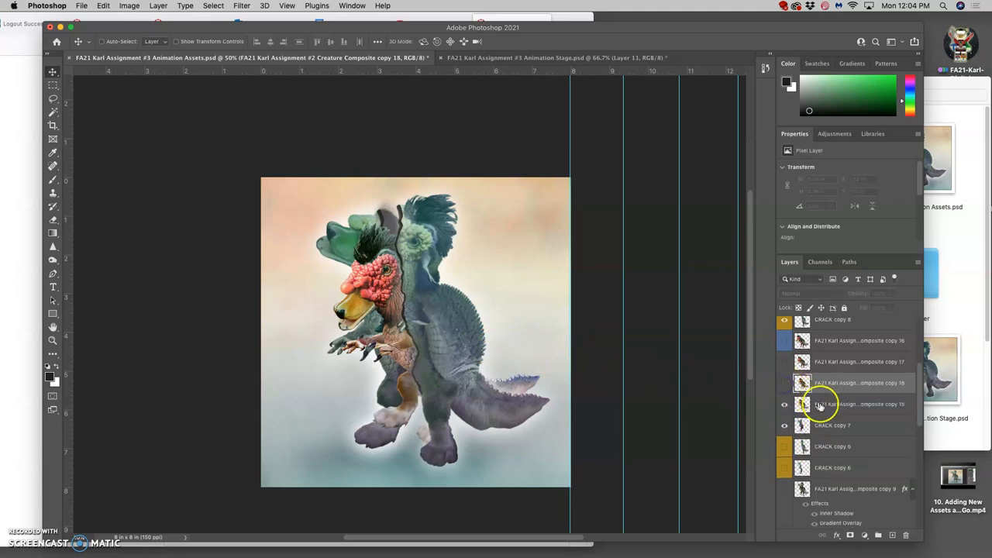
key("super+j")
Free-transform copy 15 to about 93%, nudge it up and left, and commit.
left_click(596, 333)
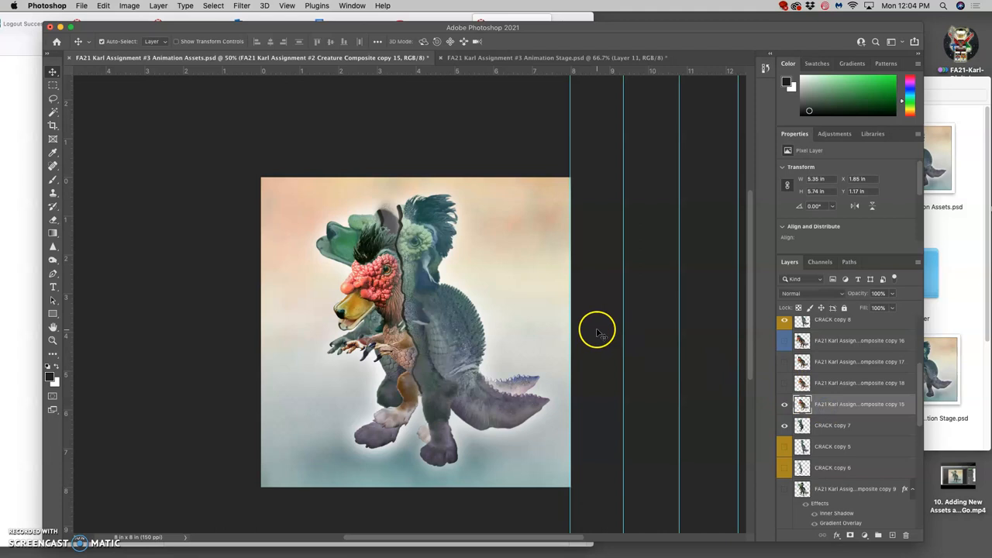
key("super+t")
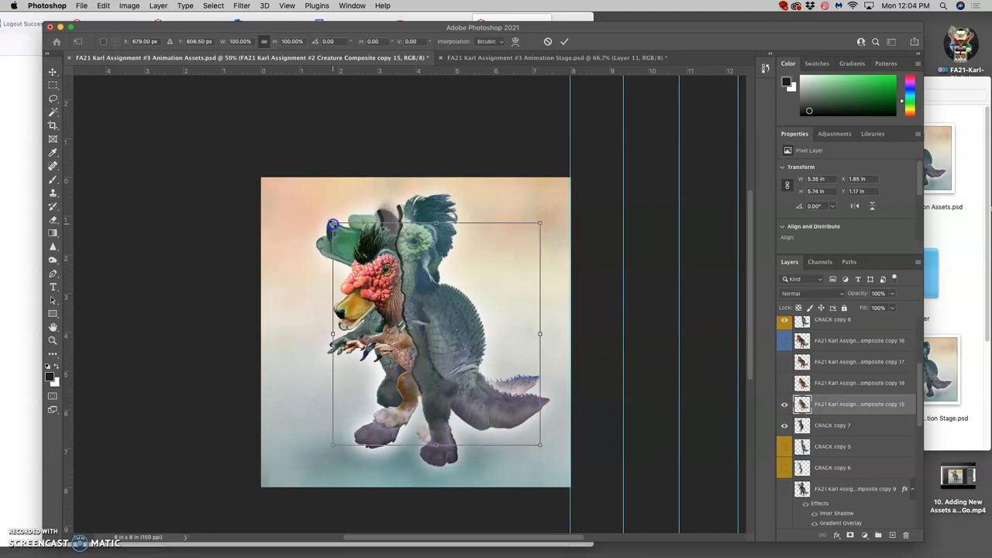
left_click_drag(333, 224, 353, 226)
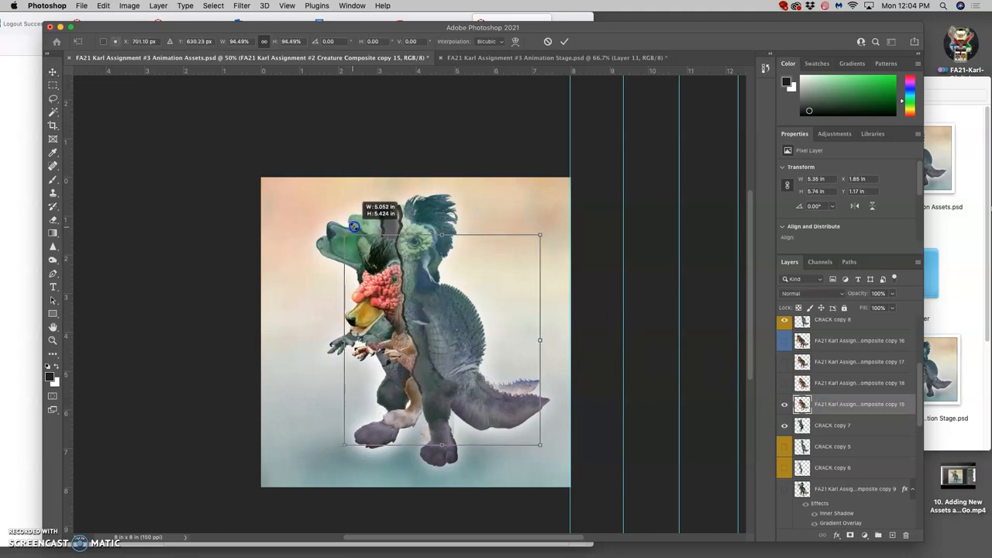
left_click_drag(445, 321, 439, 310)
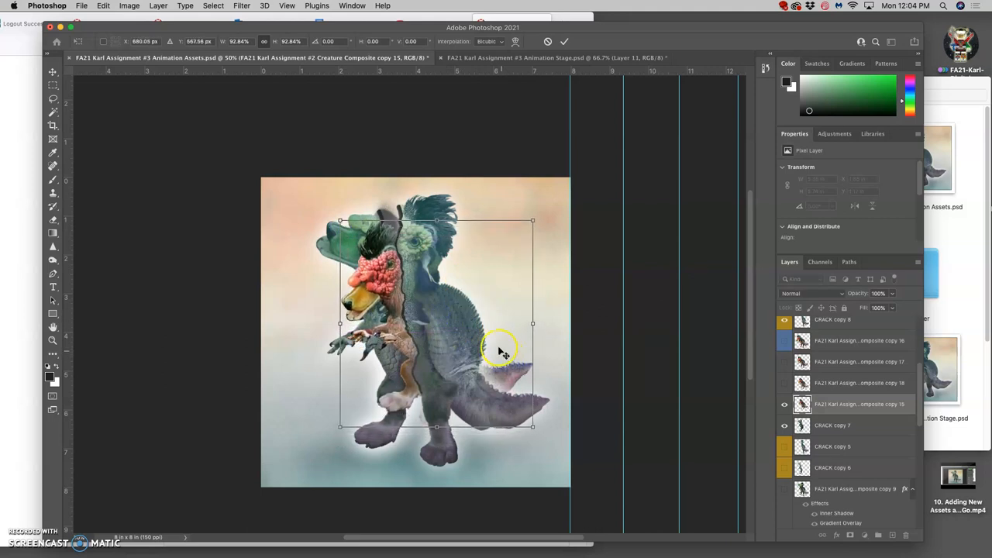
key("Return")
Start Puppet Warp, pin the neck and upper body, and tilt the head around them.
left_click(103, 5)
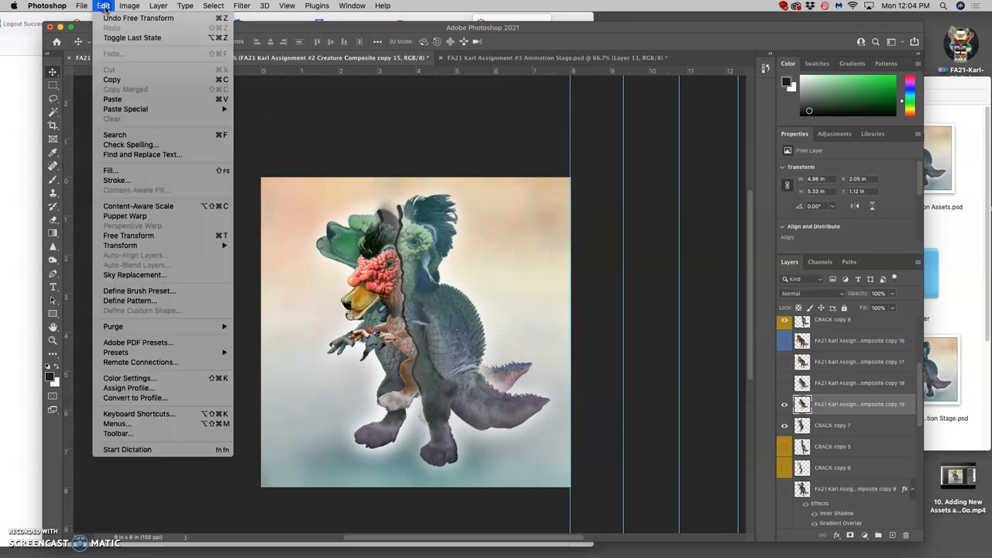
left_click(144, 217)
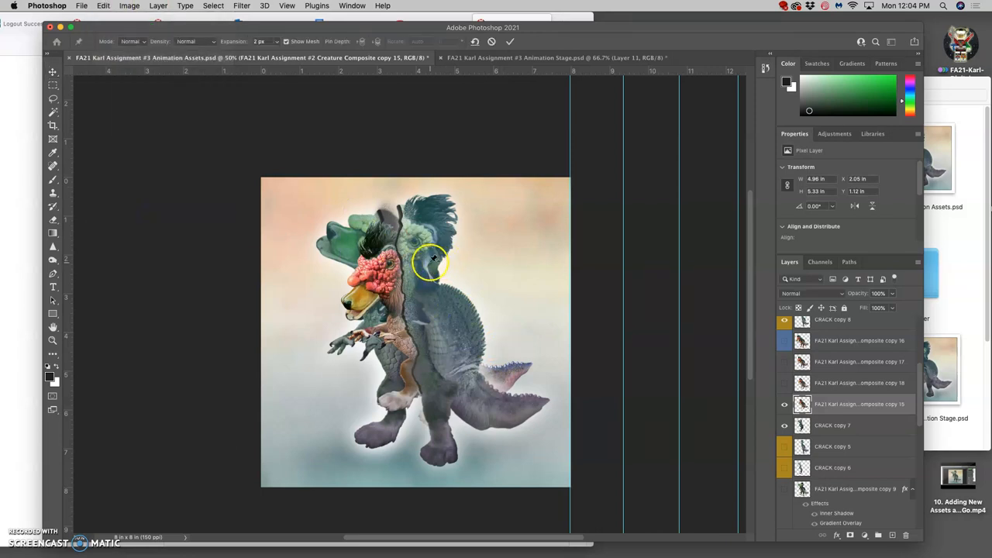
left_click(395, 314)
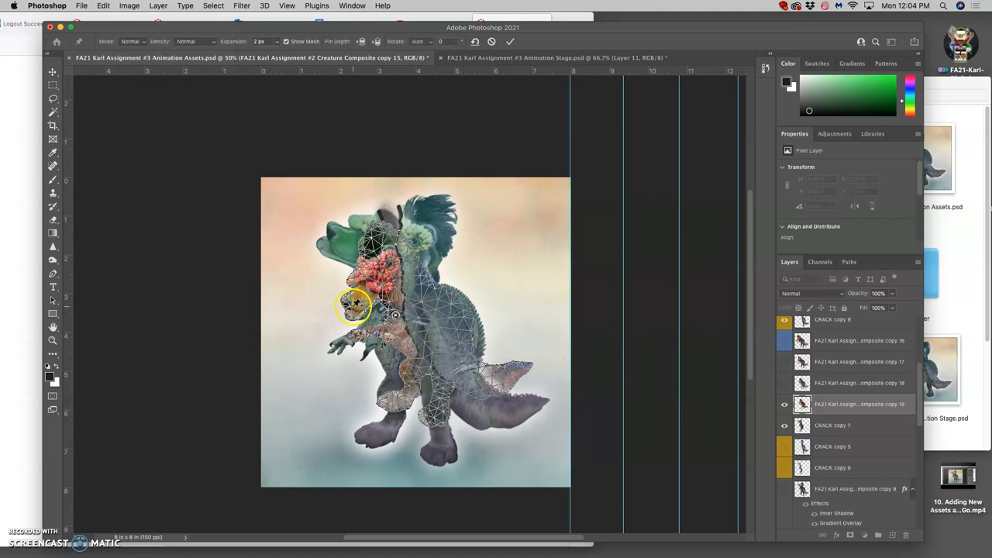
left_click(417, 269)
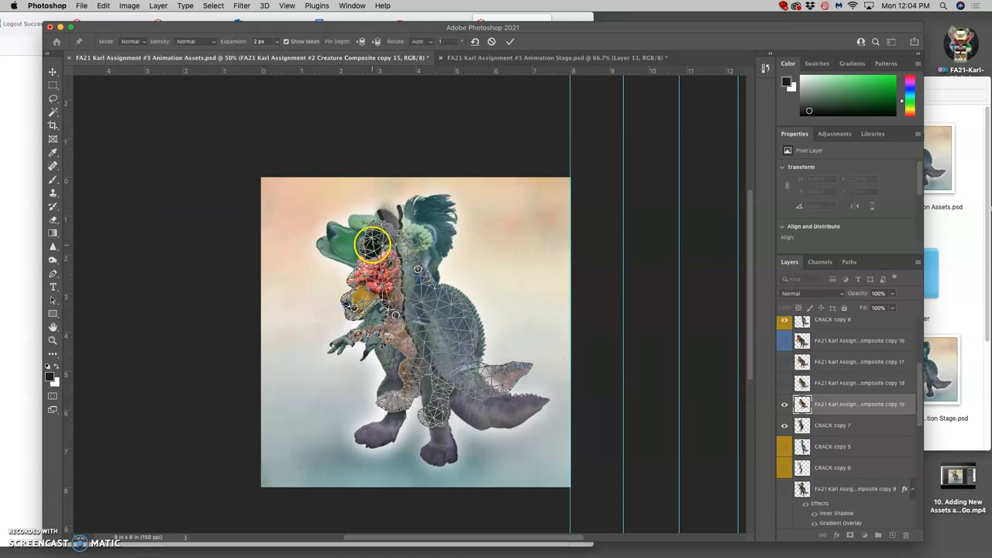
mouse_move(372, 241)
left_mouse_down()
mouse_move(347, 289)
mouse_move(395, 241)
left_mouse_up()
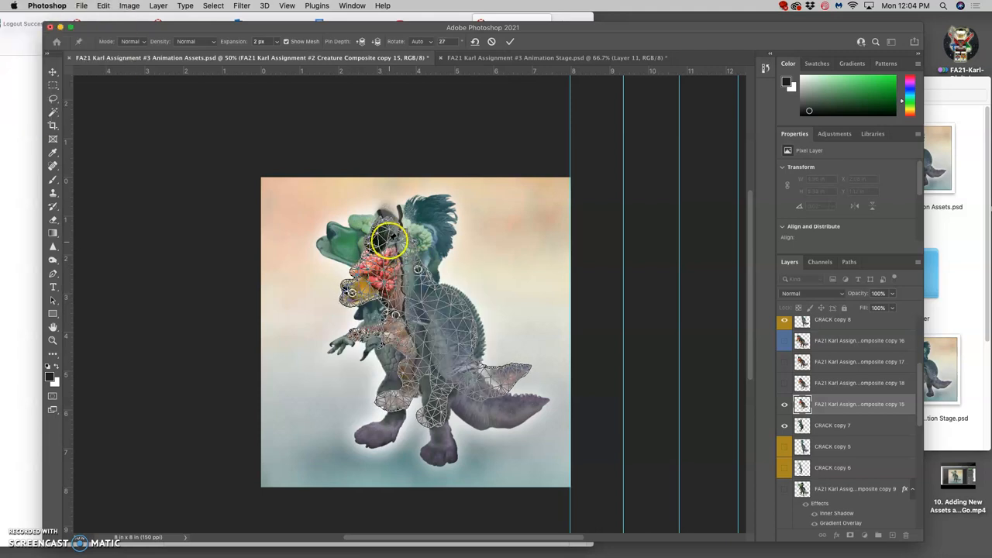
left_click_drag(397, 242, 396, 240)
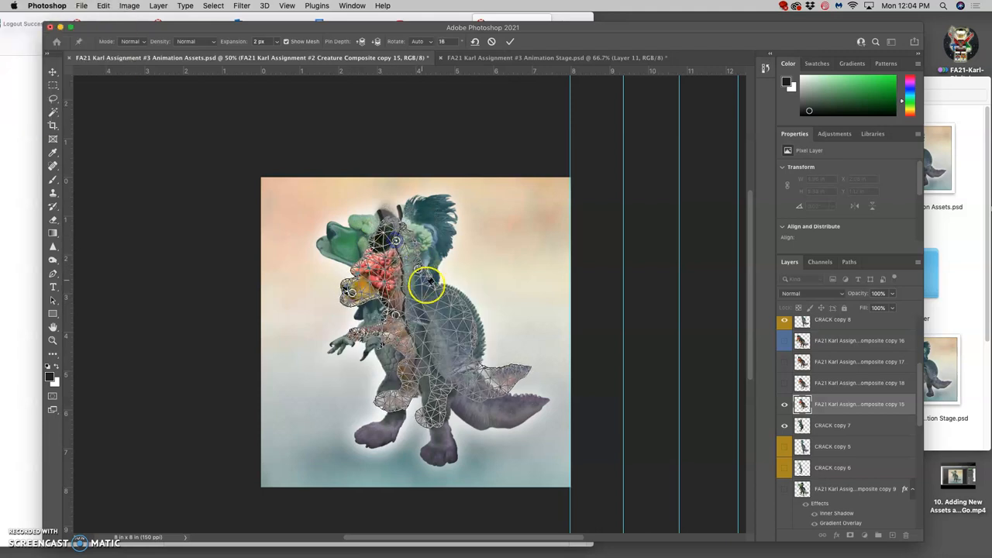
Shift the body, arm, leg and tail pins into the new pose and commit the warp.
left_click_drag(469, 332, 469, 353)
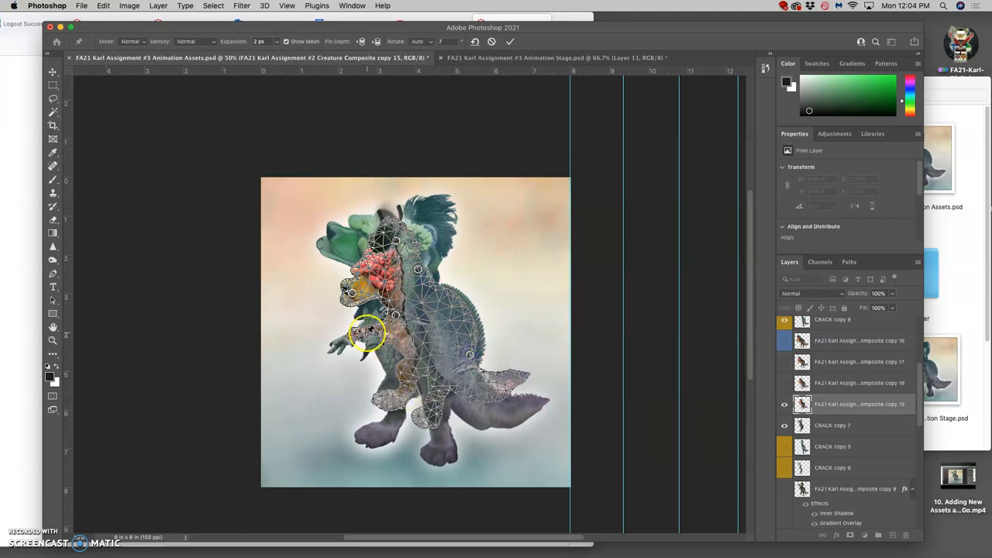
left_click_drag(366, 333, 371, 332)
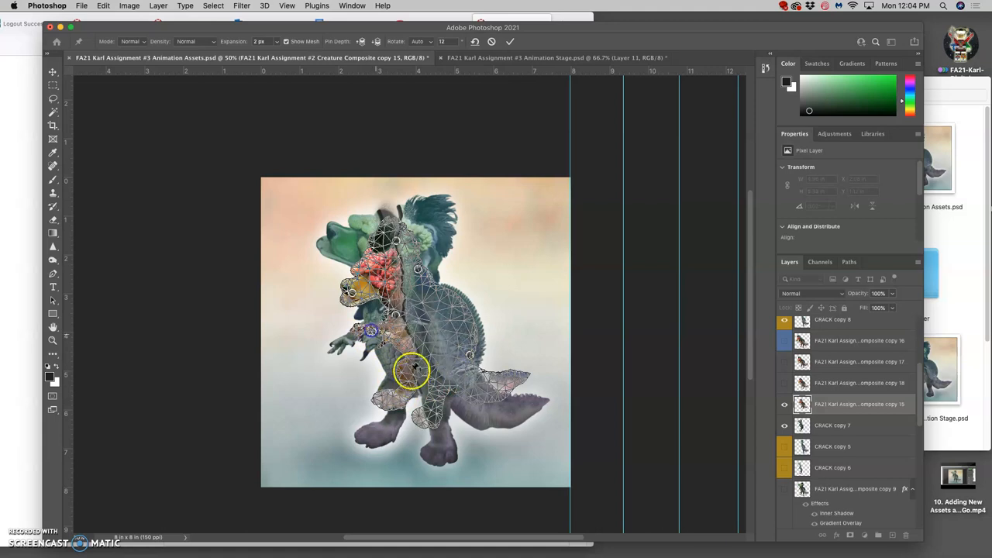
left_click_drag(398, 400, 437, 419)
left_click_drag(507, 380, 508, 399)
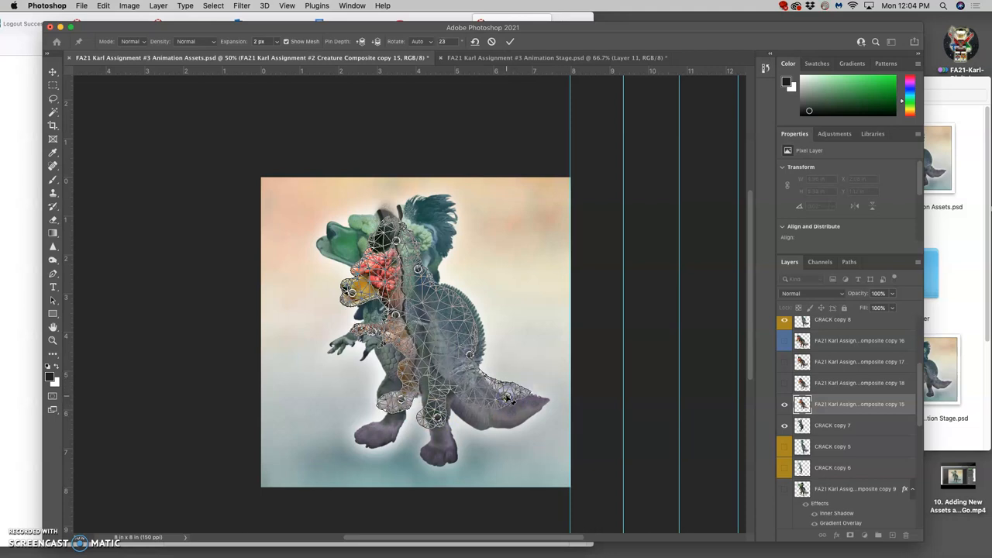
key("Return")
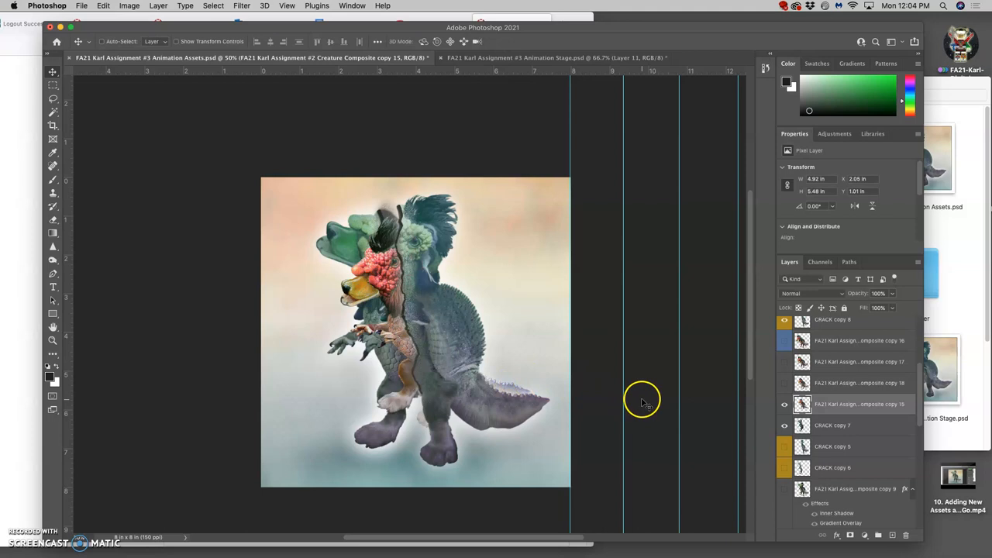
Duplicate the warped layer as hidden Creature Composite copy 19 and return to copy 15.
key("super+j")
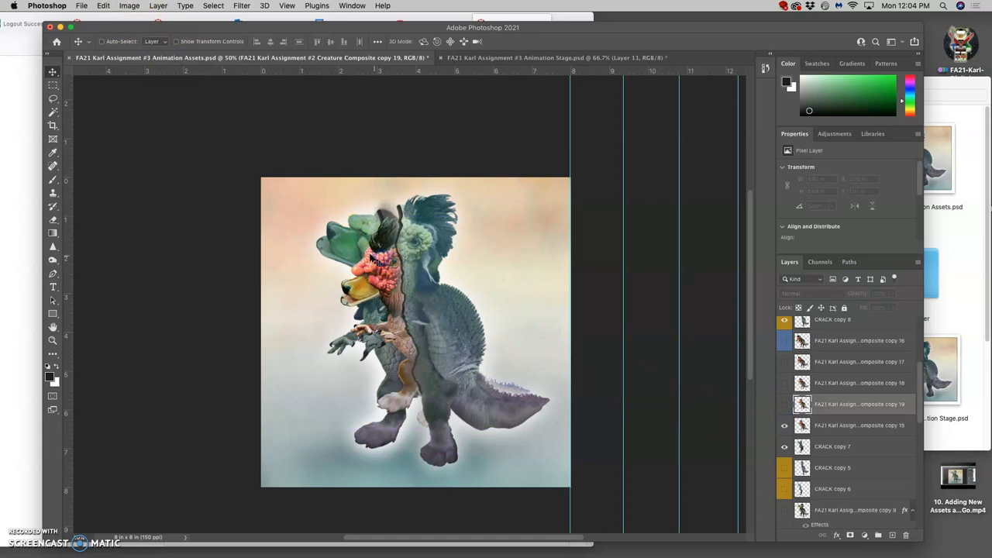
left_click_drag(374, 255, 374, 256)
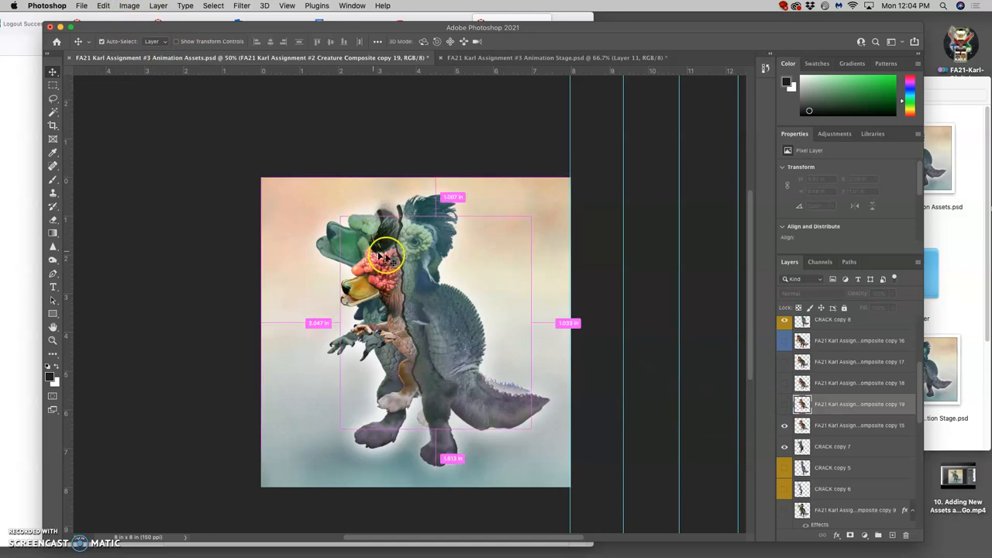
left_click(823, 424)
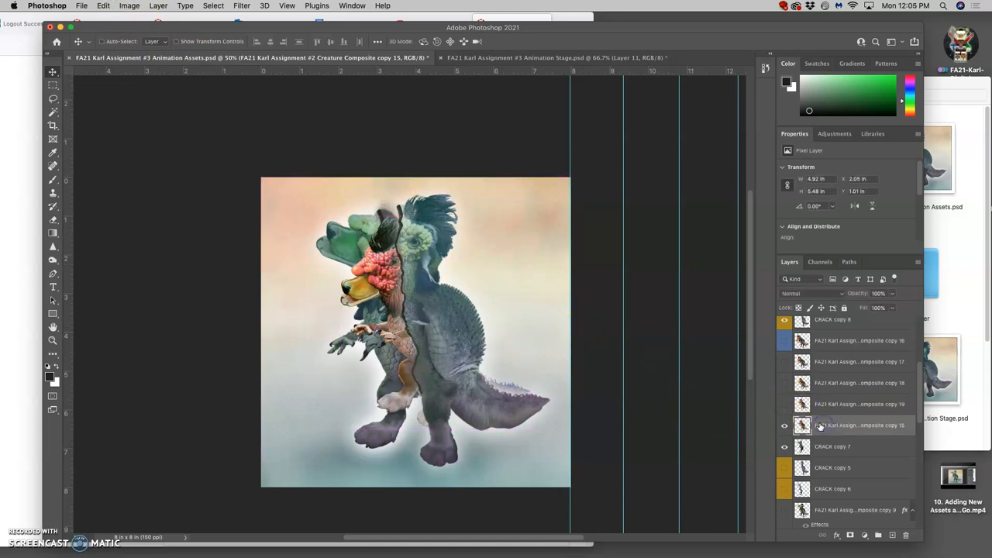
Free-transform copy 15 to about 91%, move it up and left inside the shell, and commit.
key("ctrl+t")
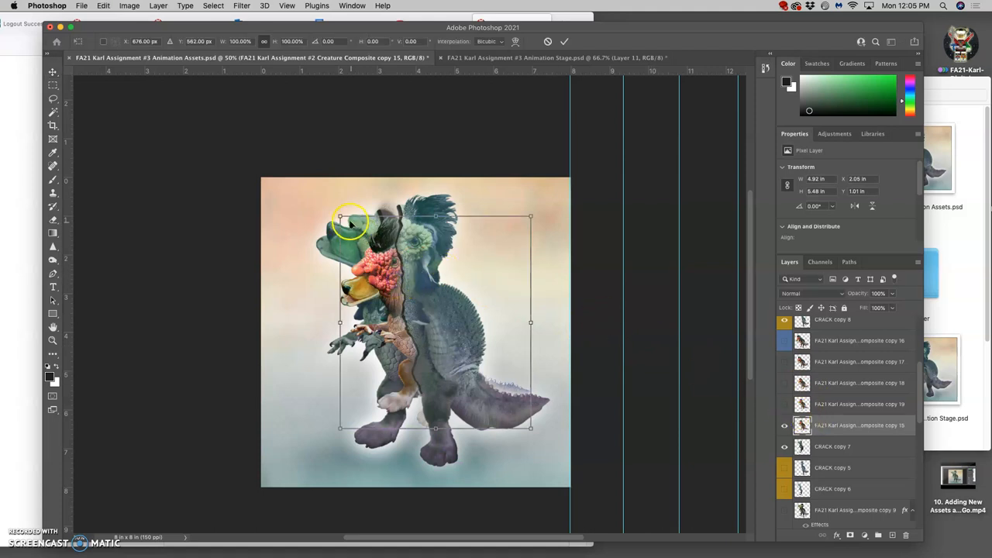
left_click_drag(338, 217, 358, 238)
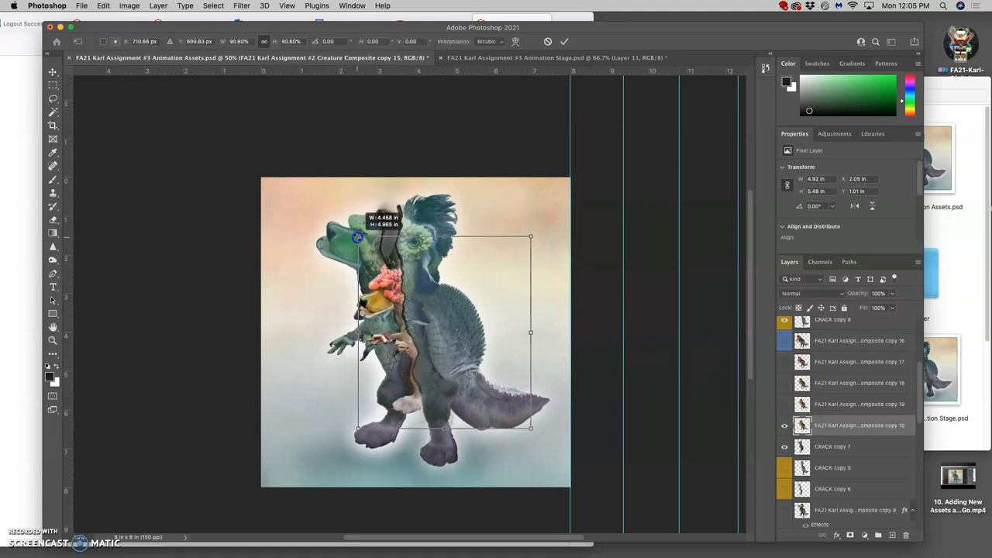
left_click_drag(404, 333, 382, 288)
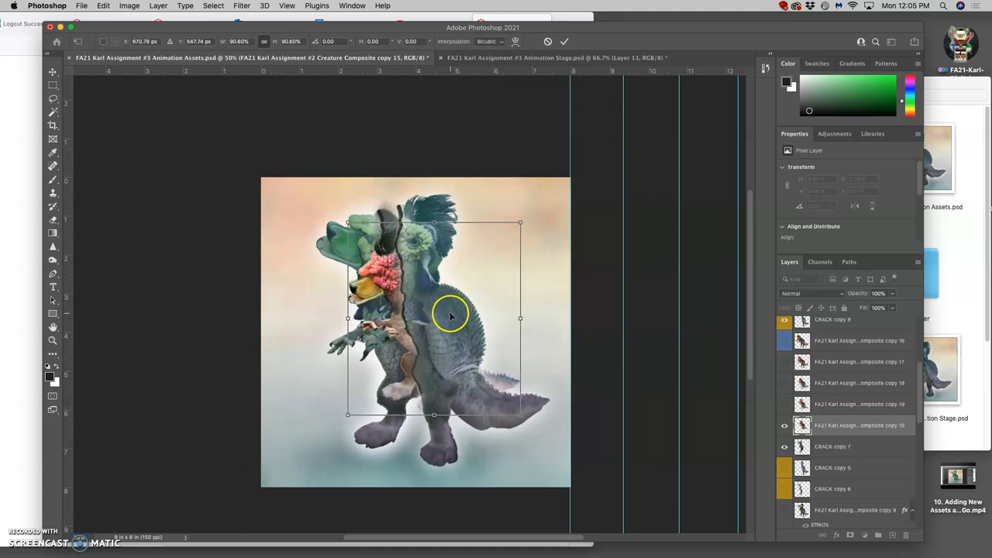
key("Return")
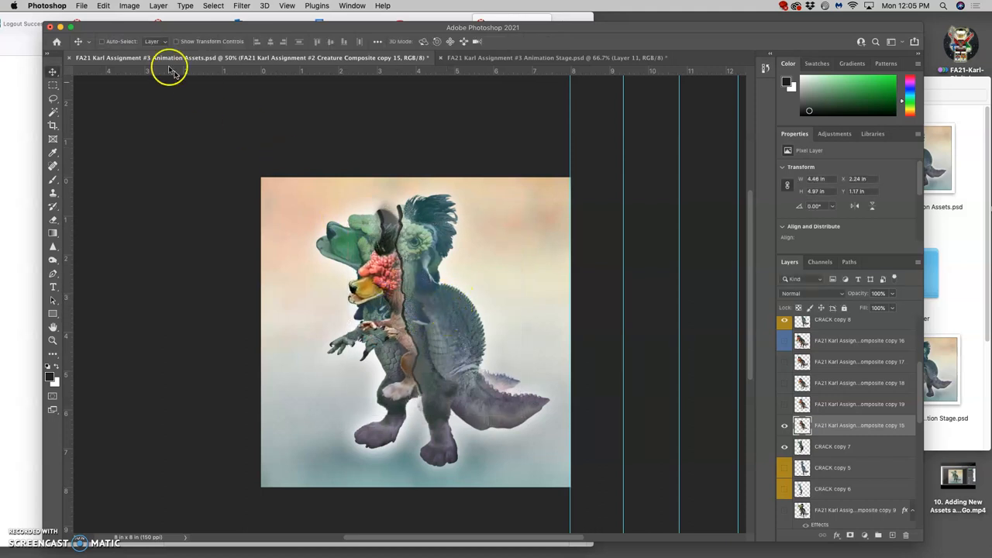
left_click(104, 7)
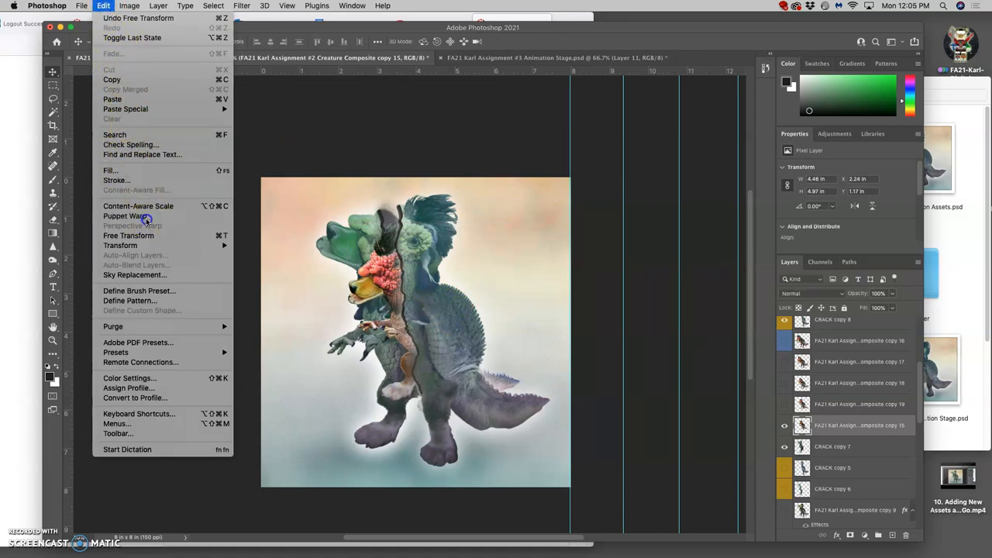
Start Puppet Warp, pin the neck, back and tail, and bend the tail downward.
left_click(126, 217)
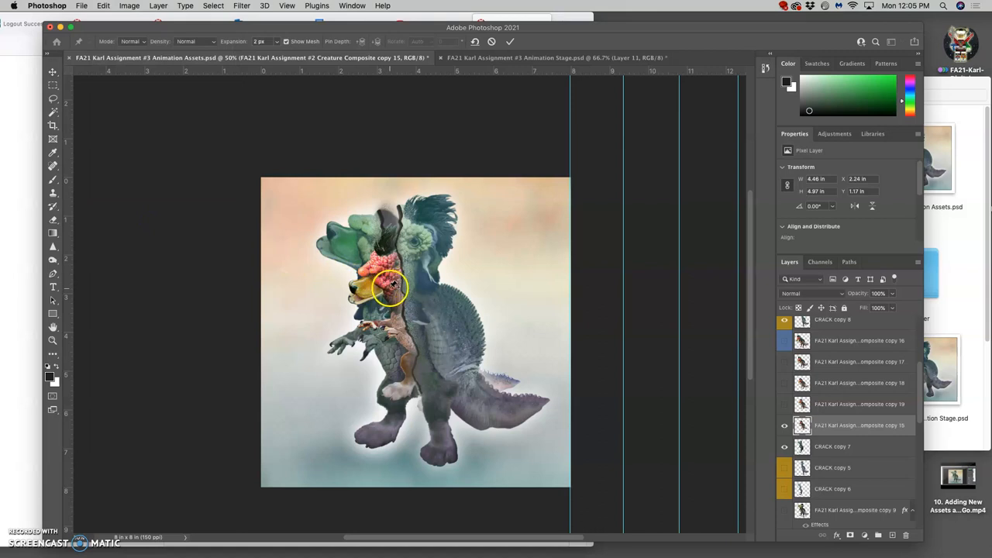
left_click(385, 296)
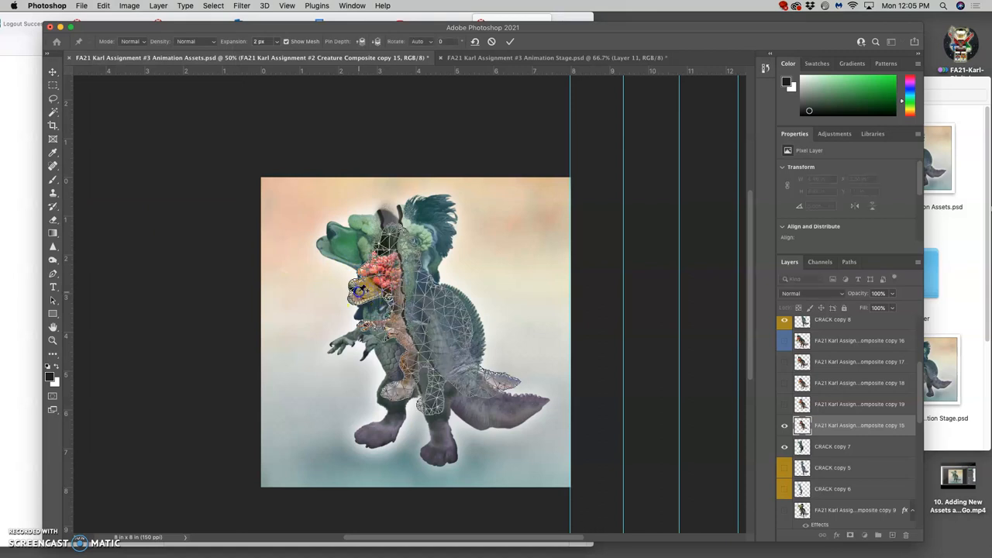
left_click(404, 268)
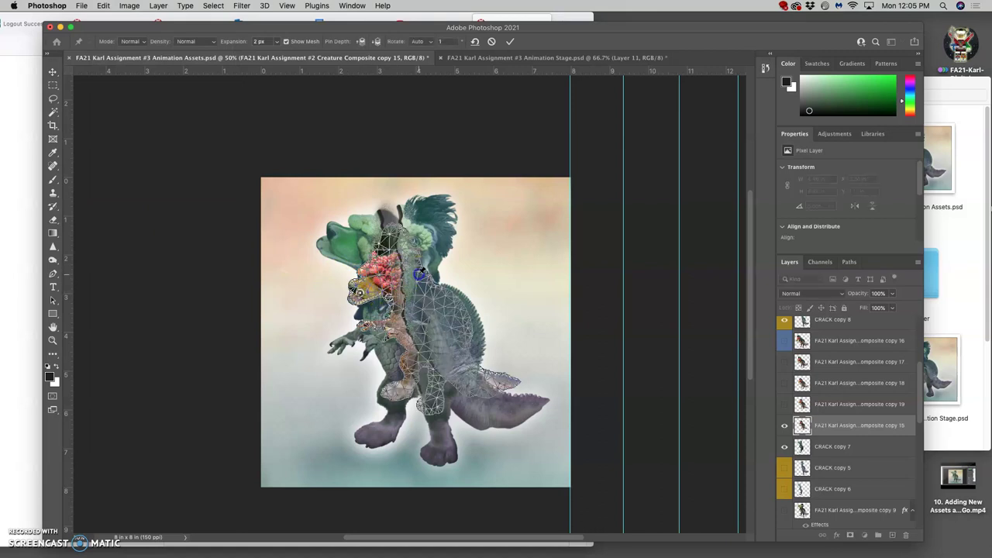
left_click(467, 353)
left_click(484, 380)
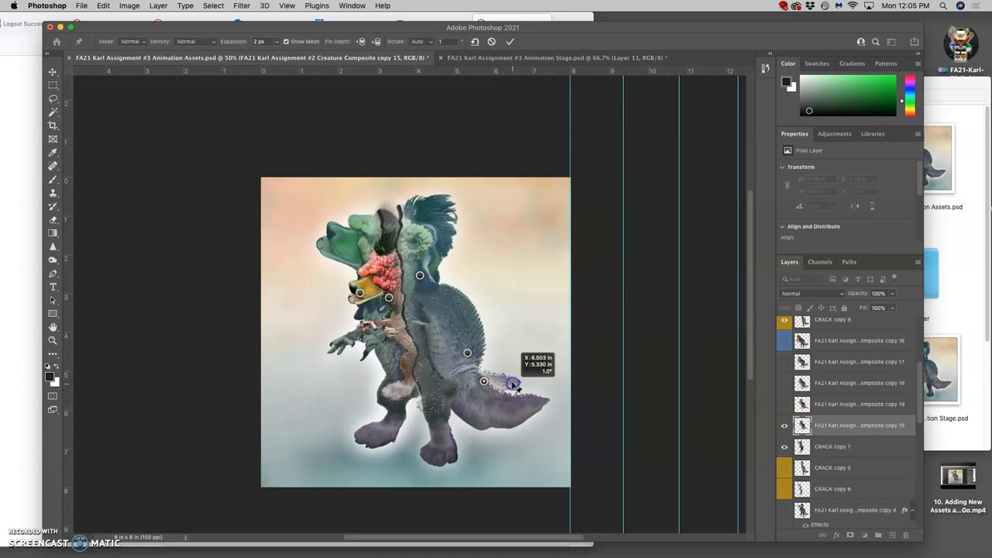
left_click_drag(512, 379, 510, 395)
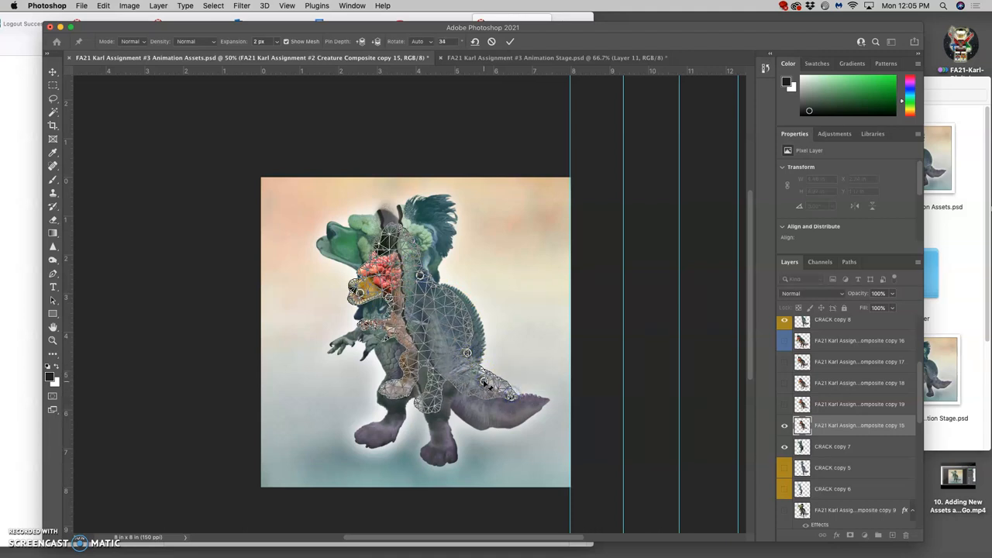
Pull the belly pin and bend the hip at the tail base into a new position.
left_click(414, 357)
left_click_drag(414, 356, 415, 353)
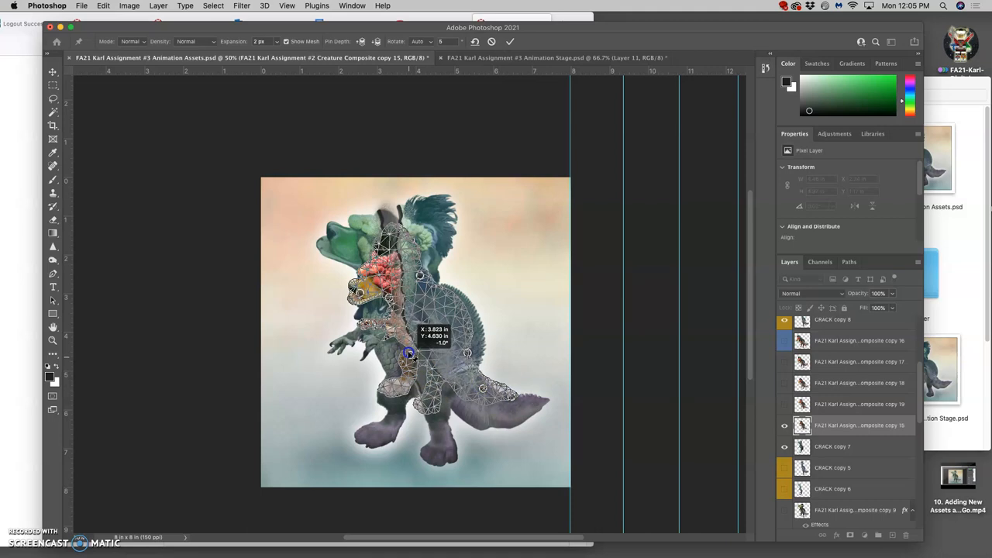
left_click(434, 393)
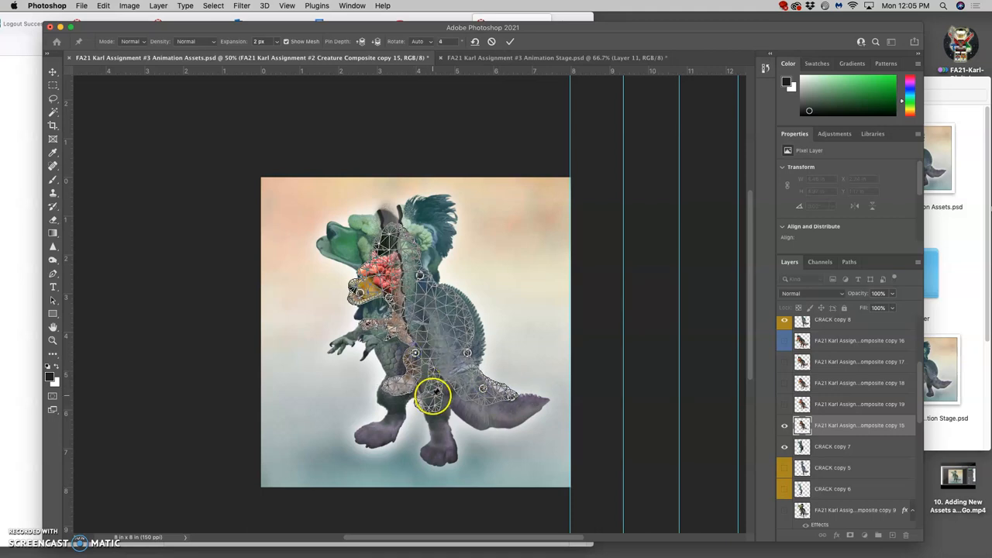
left_click_drag(433, 394, 442, 398)
Lift the jaw, rotate and shift the head pins, and commit the warp.
left_click(391, 302)
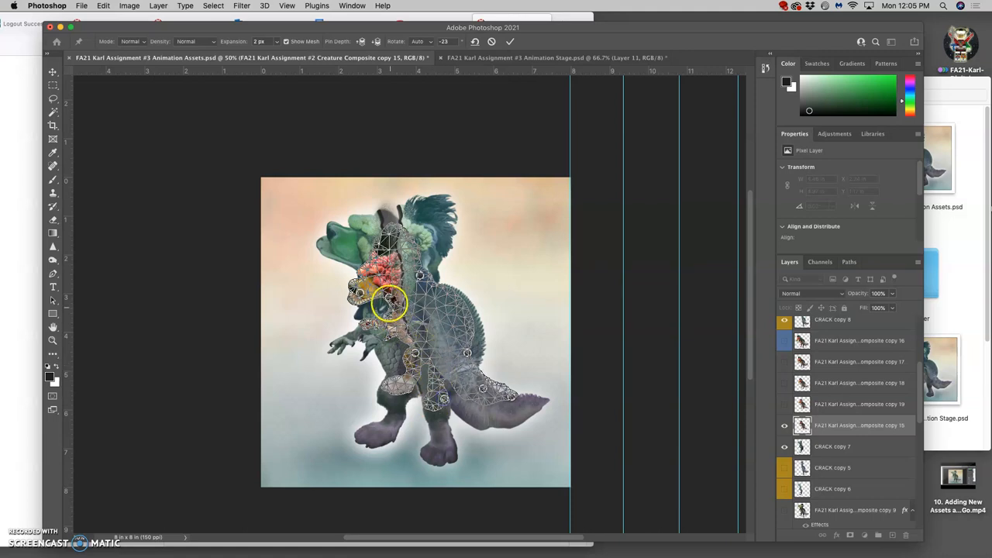
left_click_drag(361, 293, 359, 276)
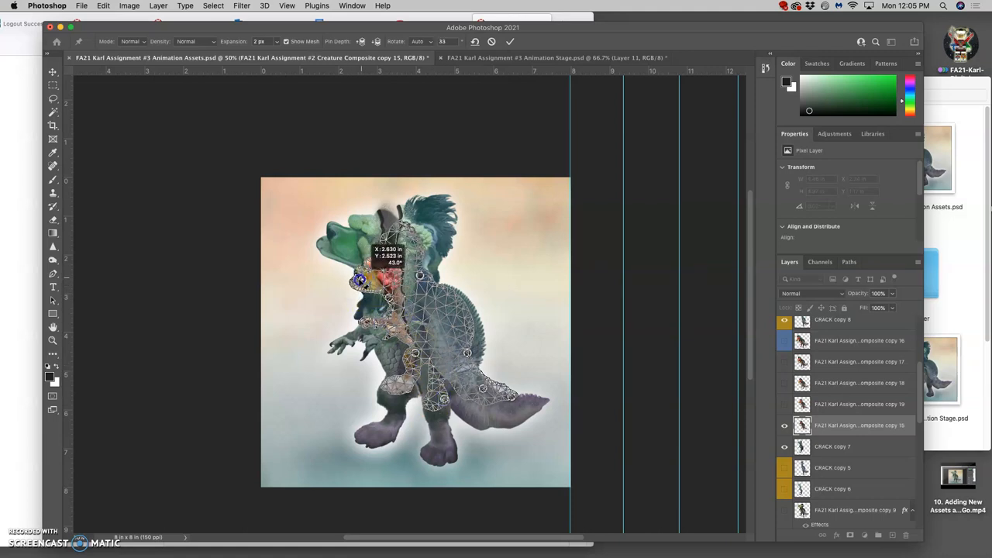
left_click(417, 244)
mouse_move(417, 243)
left_mouse_down()
mouse_move(424, 283)
mouse_move(379, 265)
mouse_move(391, 298)
left_mouse_up()
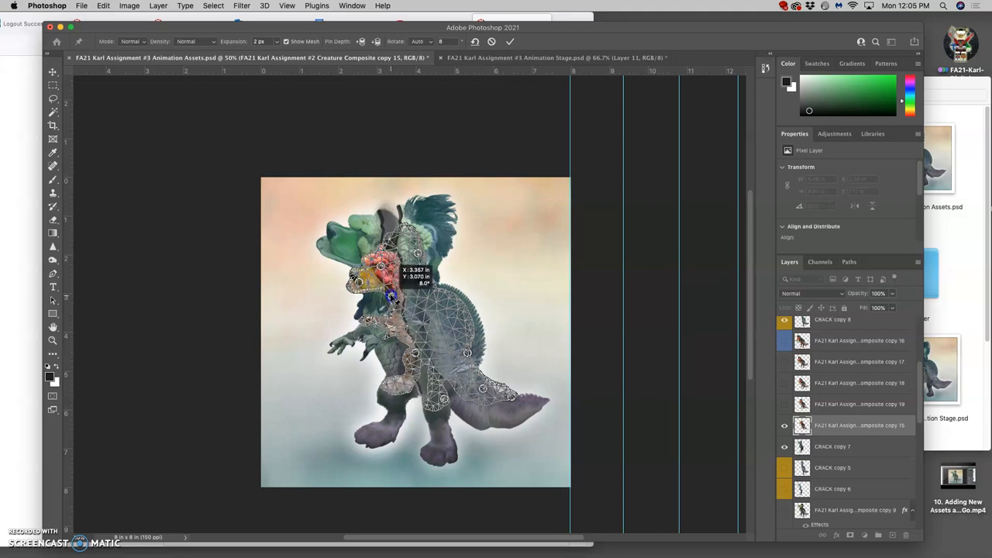
left_click(361, 280)
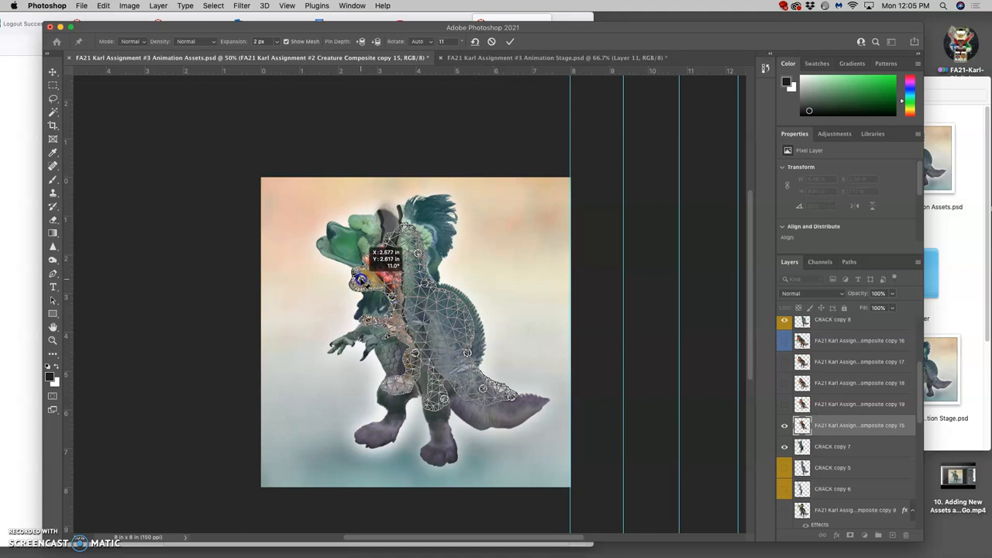
key("Return")
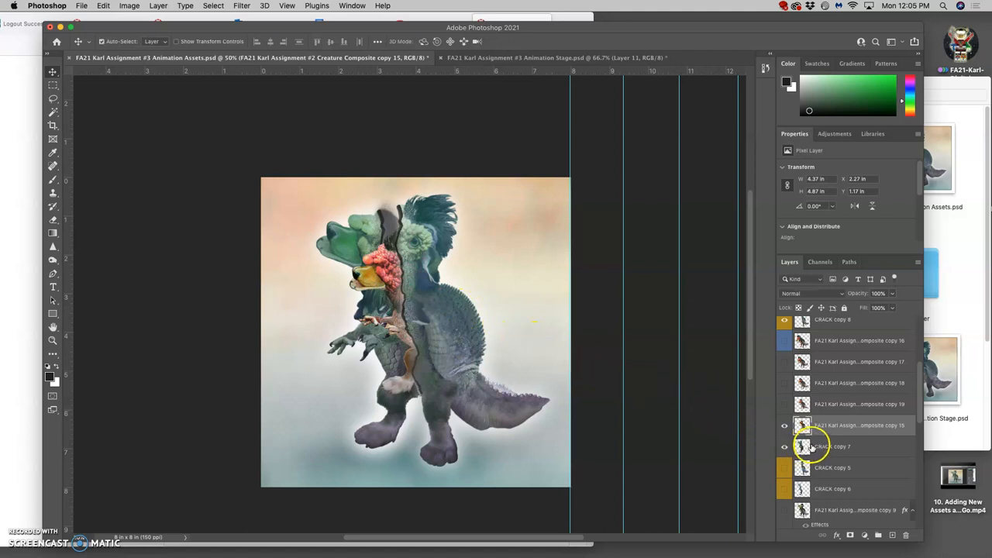
Duplicate as hidden copy 20, then tilt copy 15 slightly, nudge it into place and commit.
key("super+j")
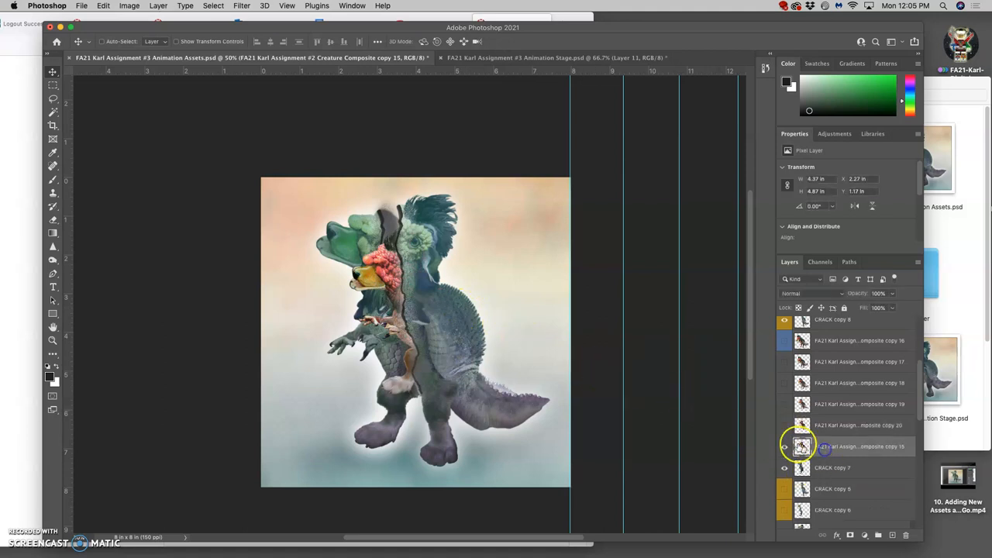
left_click(802, 446)
key("super+t")
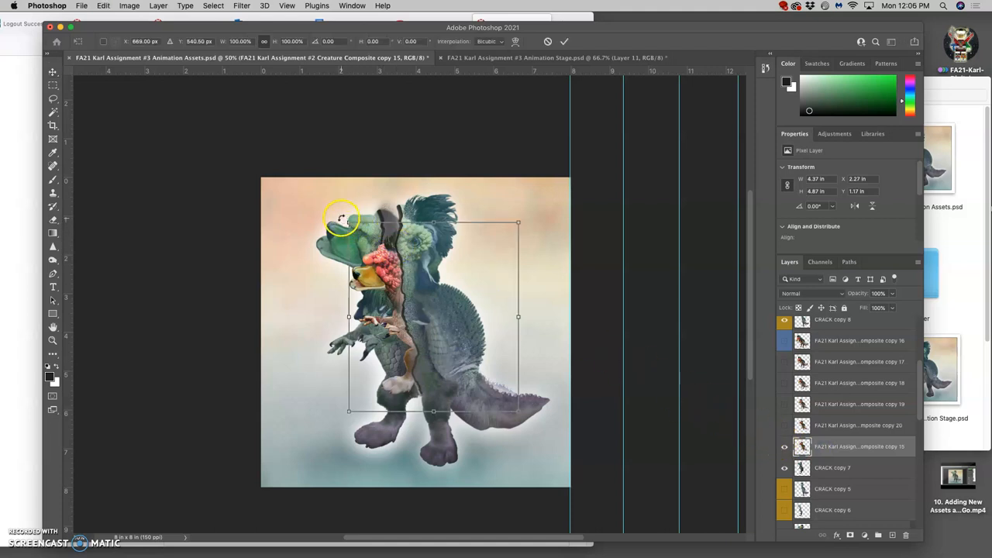
left_click_drag(341, 220, 353, 213)
left_click_drag(438, 296, 387, 266)
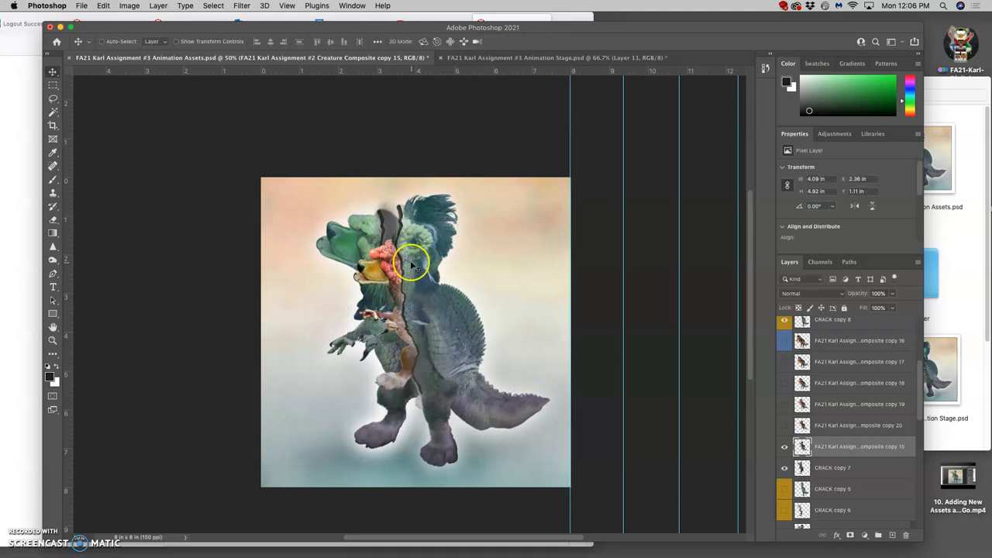
key("Return")
Transform copy 15 again to about 96%, shift it slightly up and left, and commit.
left_click(370, 250)
key("super+t")
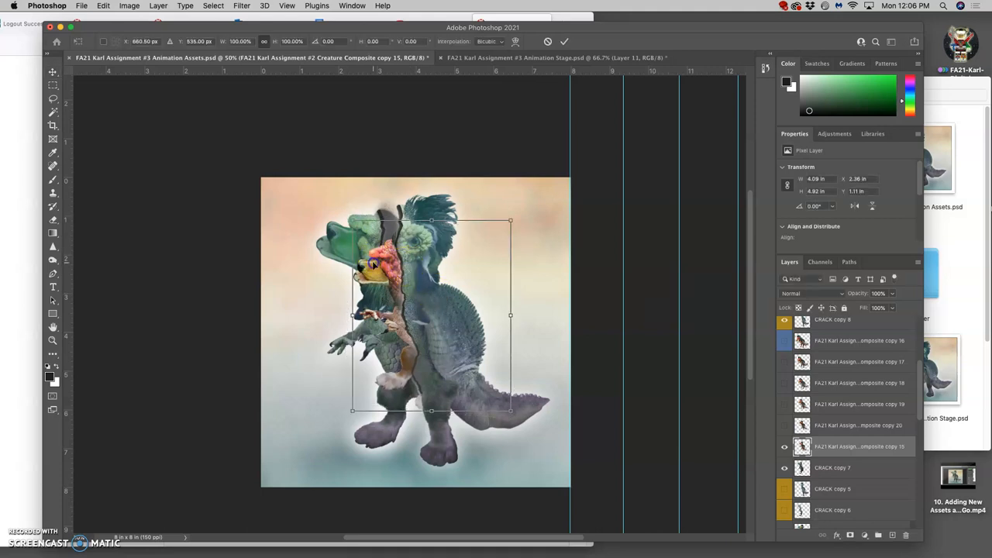
left_click_drag(352, 222, 358, 228)
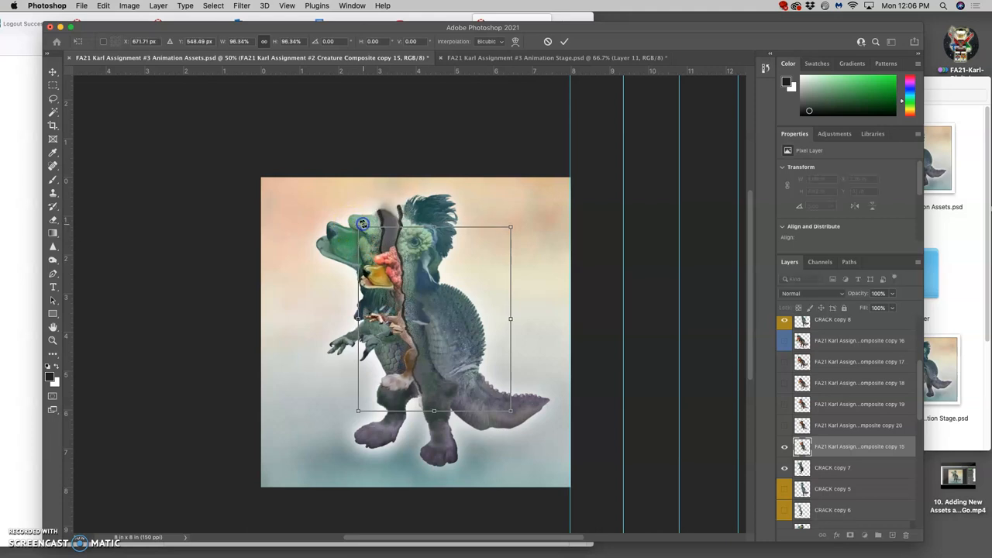
left_click_drag(444, 298, 433, 306)
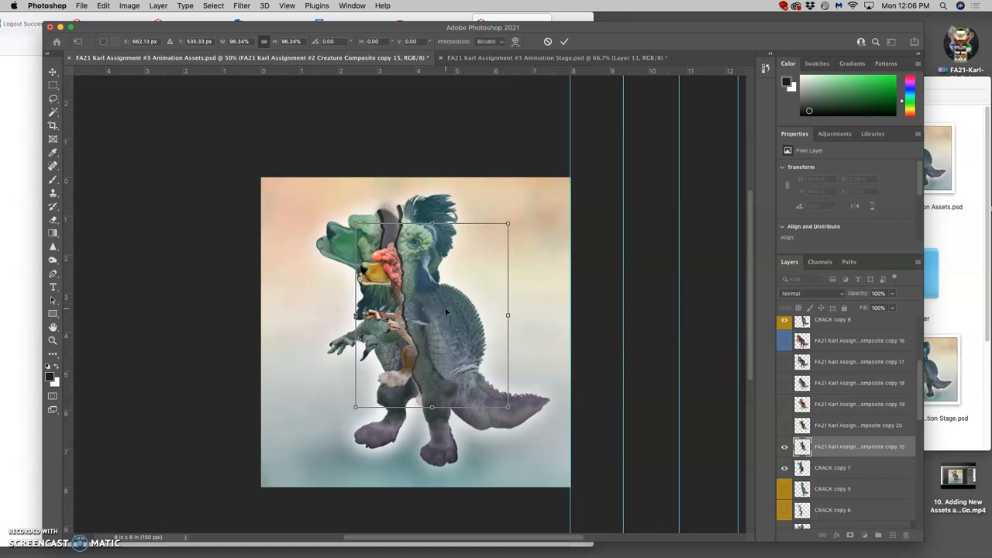
key("Return")
Start a fresh Puppet Warp on the shrunken Creature Composite copy 15.
left_click(103, 5)
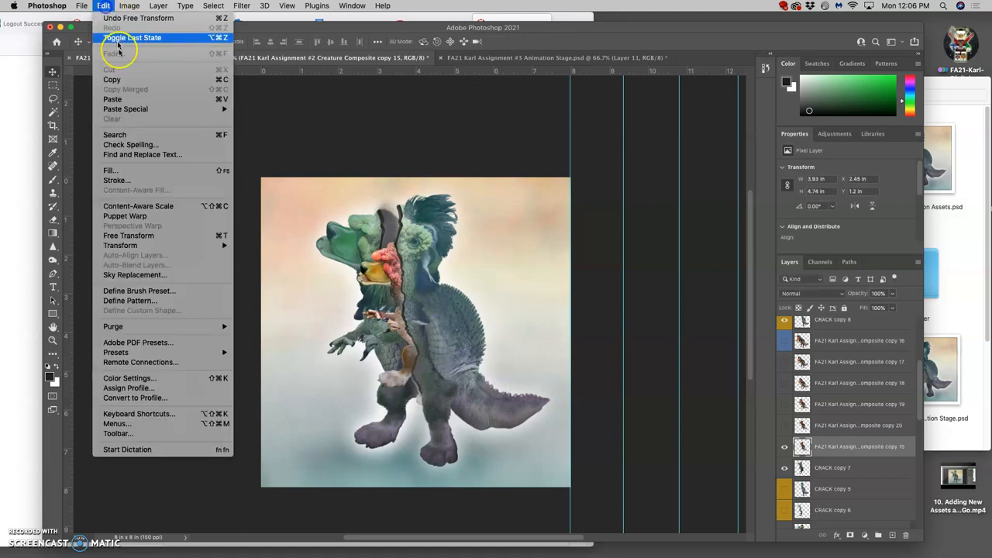
left_click(145, 218)
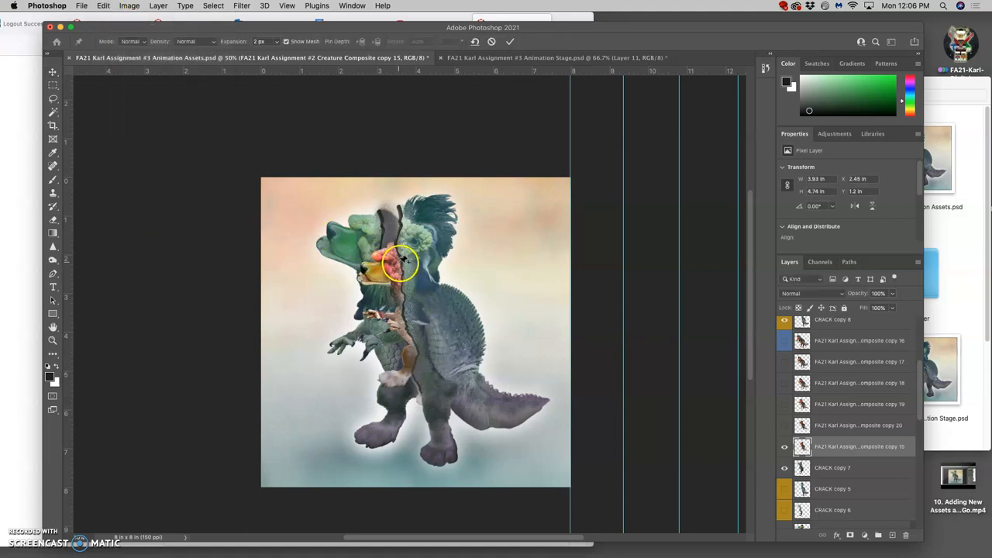